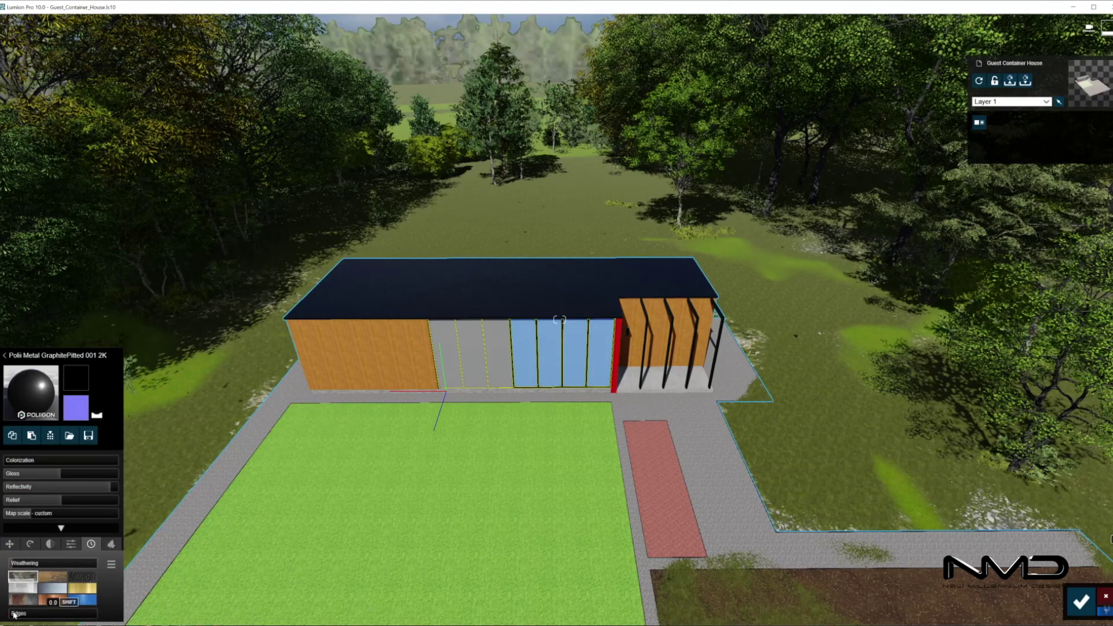
Save the Polii Metal GraphitePitted 001 2K material settings on the window frames.
click(30, 500)
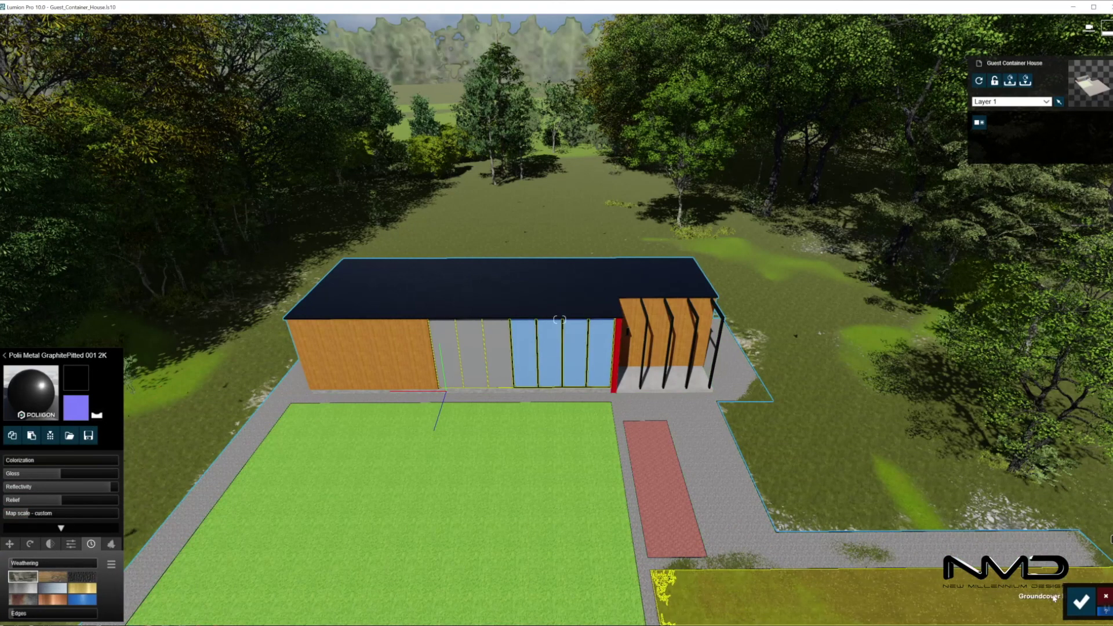
click(1082, 601)
scroll(557, 313, up, 5)
scroll(596, 480, down, 3)
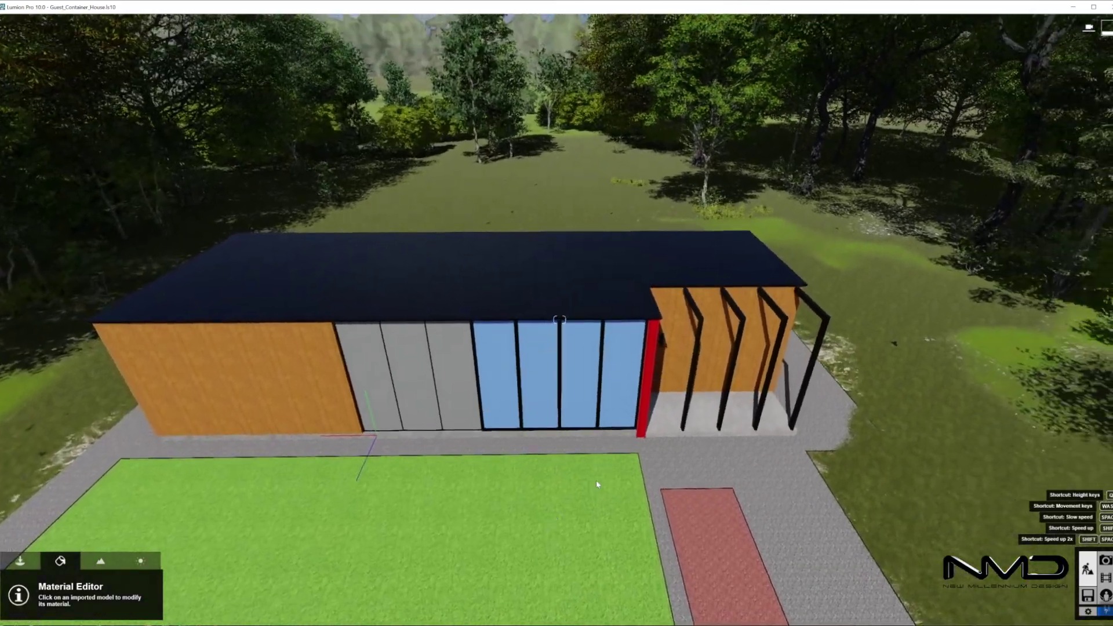
Copy the Polii Metal StainlessSteelCast 001 2K material from the pergola beams onto the red column.
click(698, 345)
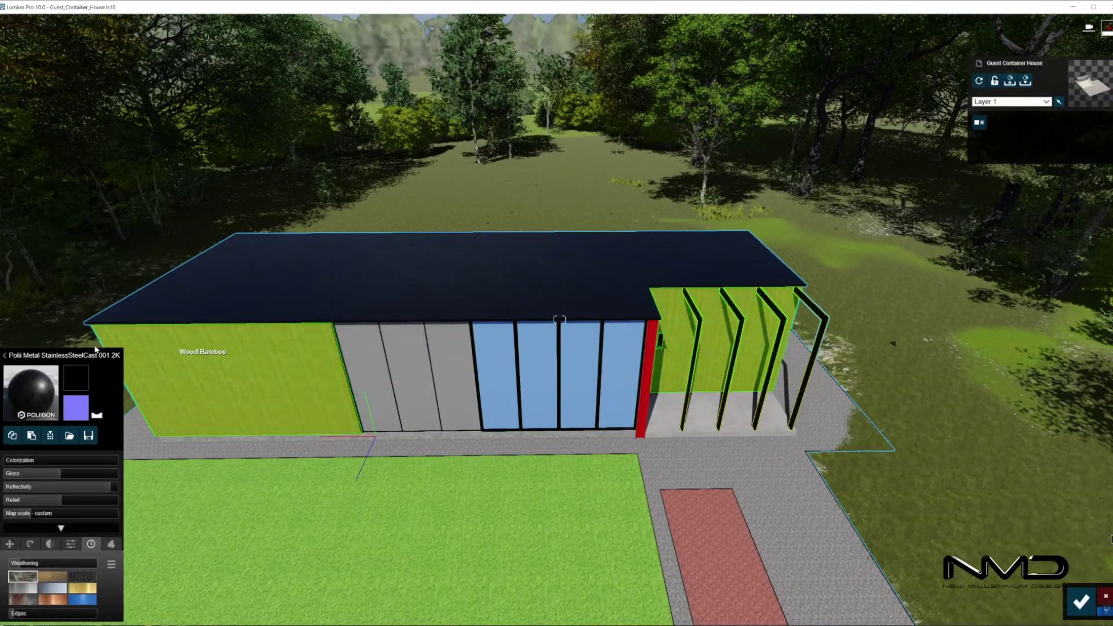
click(648, 374)
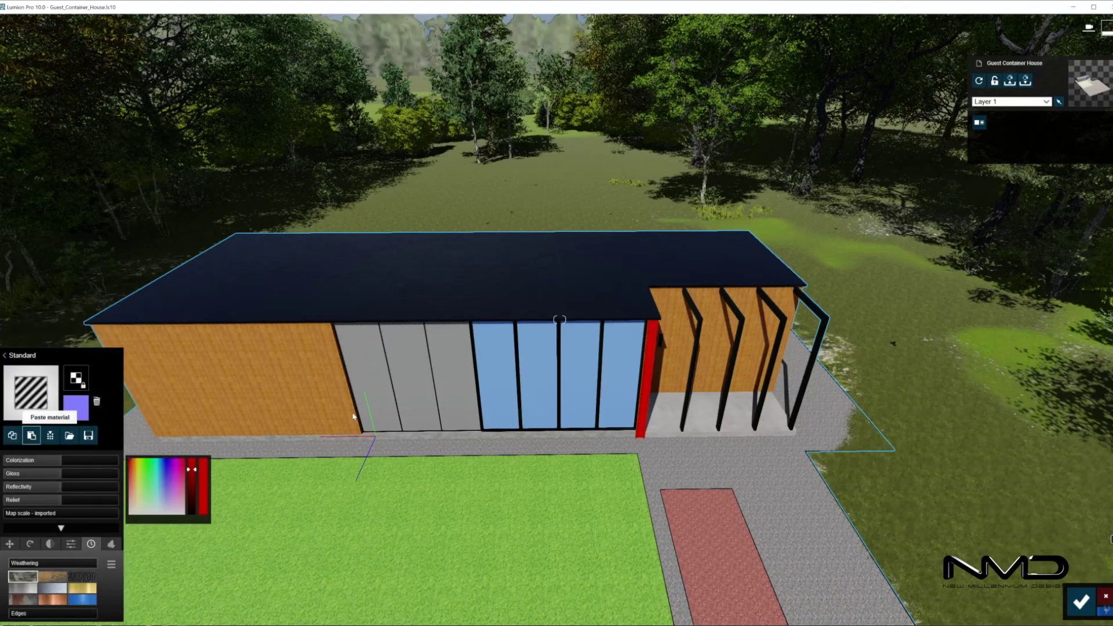
Apply Polii Wood Planks 22 2k to the bamboo walls and rotate the texture's pitch so the planks run vertically.
click(674, 364)
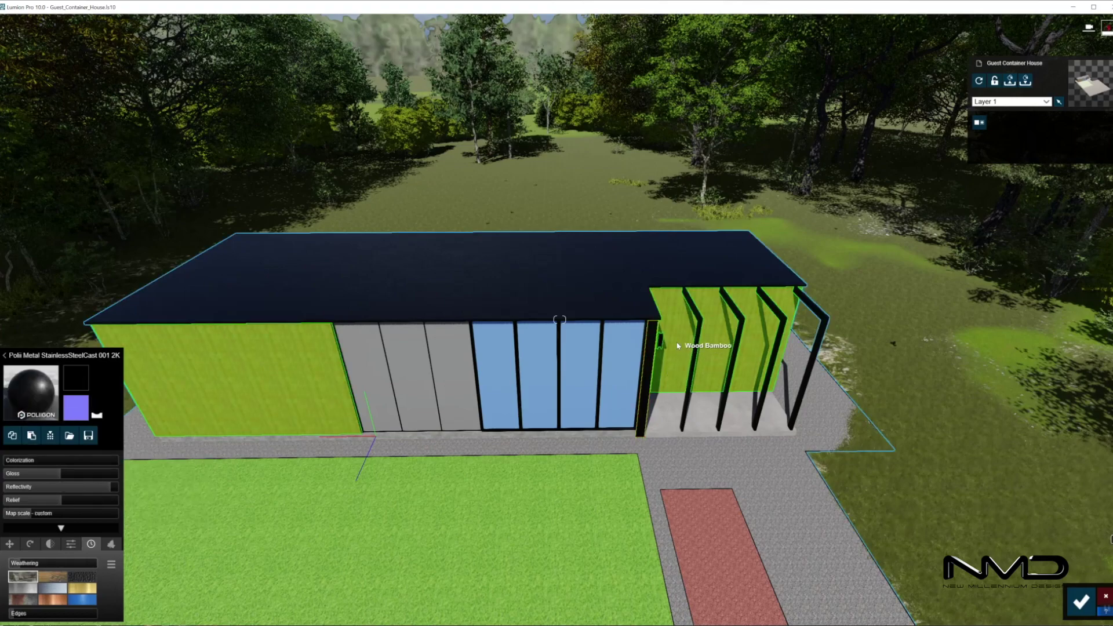
click(41, 441)
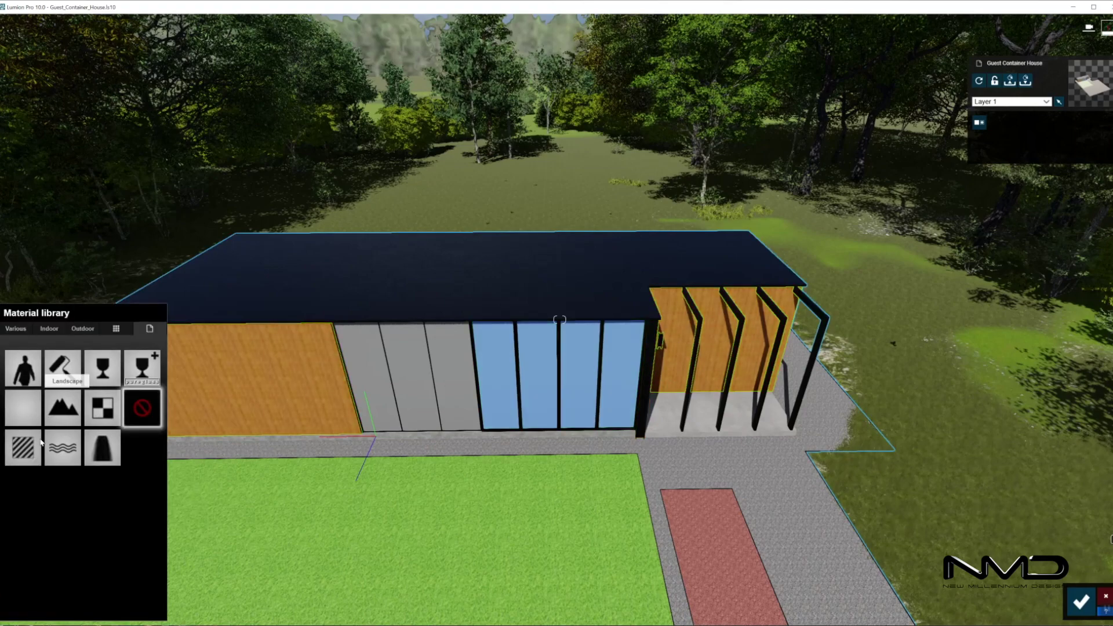
click(79, 330)
click(84, 378)
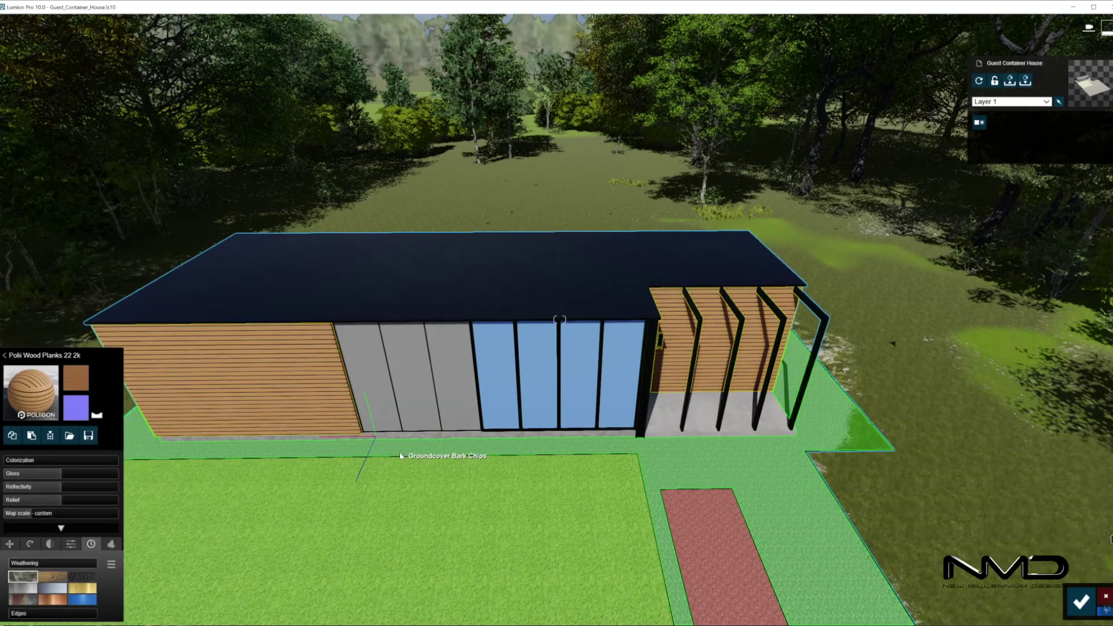
drag(14, 575, 19, 576)
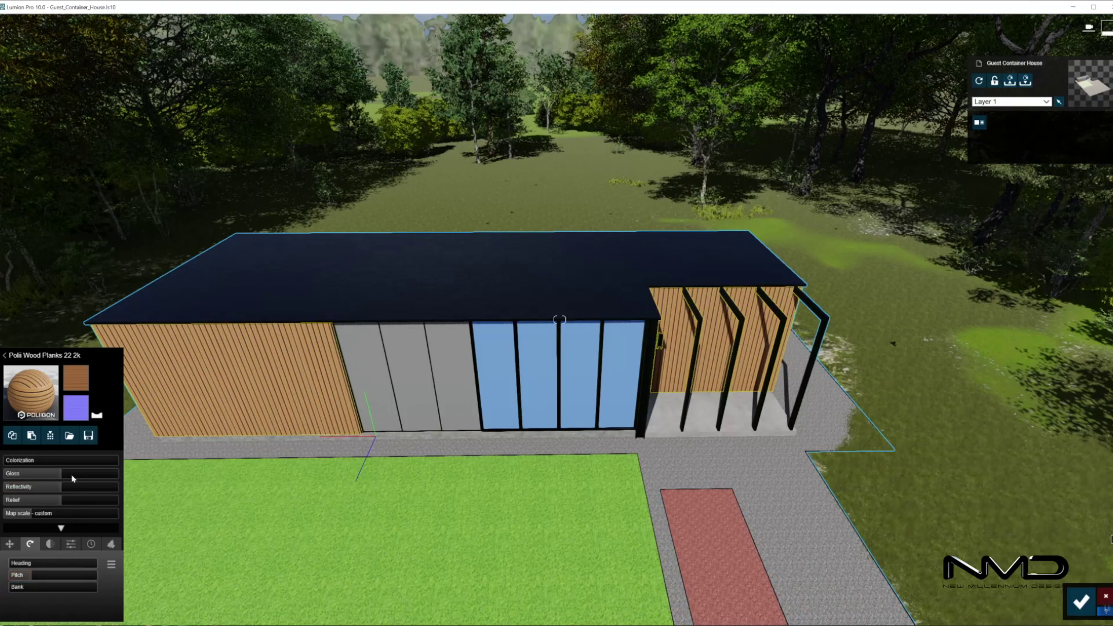
Raise the plank walls' relief, lower their gloss and reflectivity, and add light Wood weathering.
drag(51, 488, 84, 503)
click(43, 476)
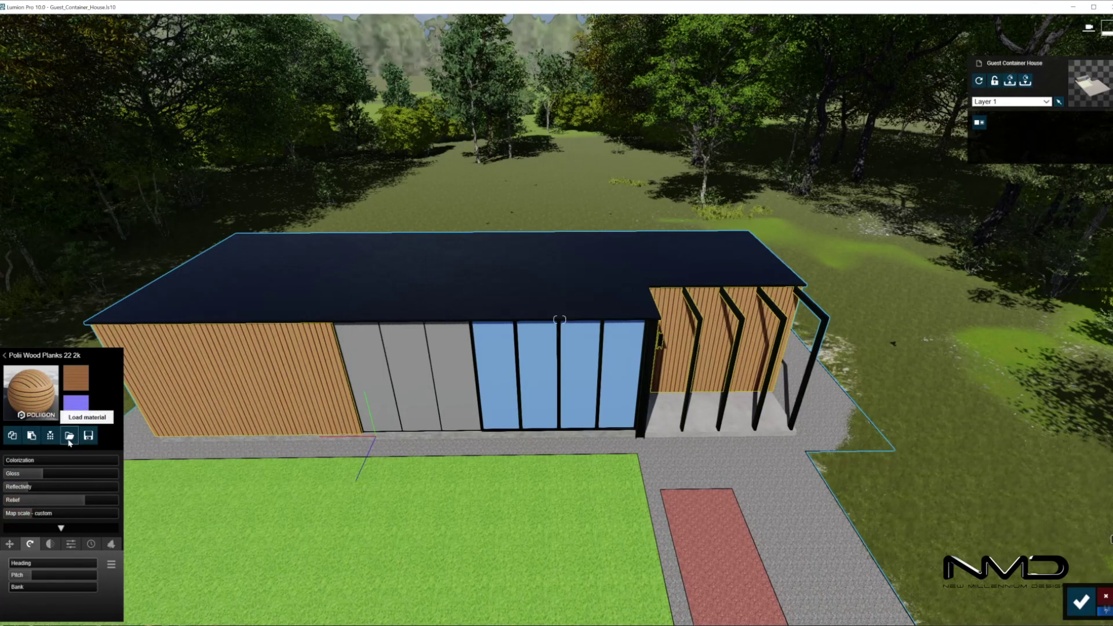
click(91, 545)
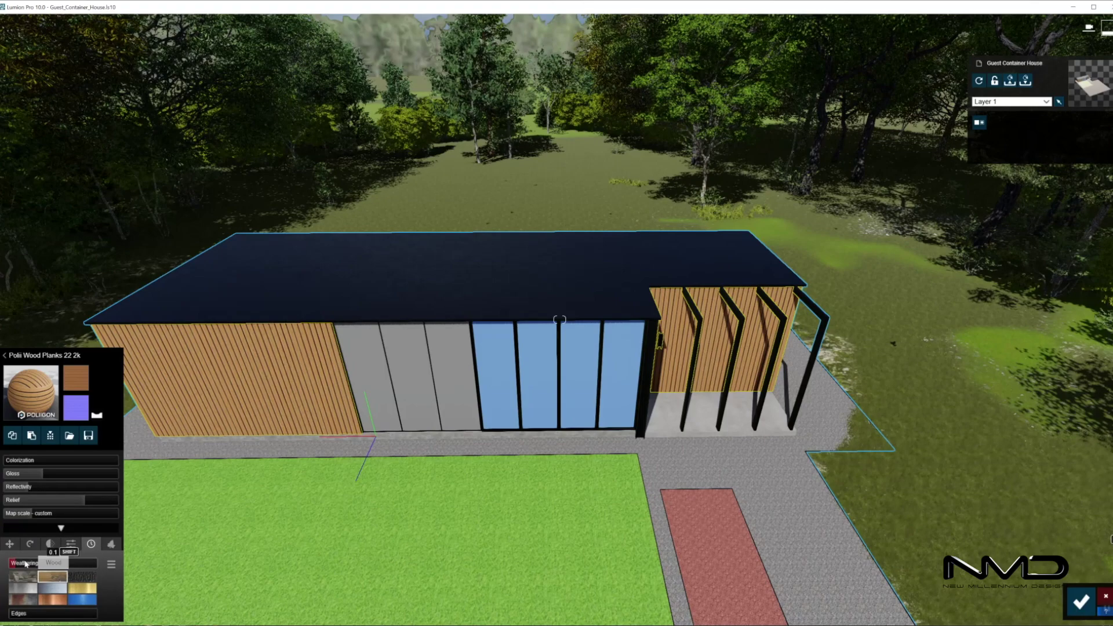
Darken the plank walls with a near-black colorization of about 0.5 and save the material changes.
click(110, 461)
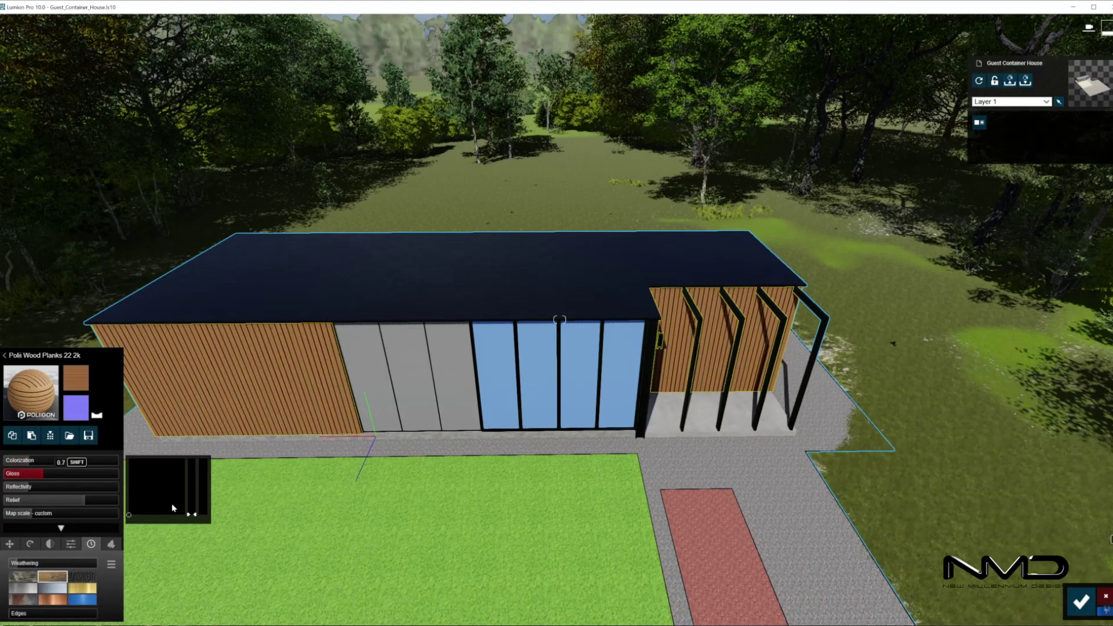
click(191, 506)
click(65, 462)
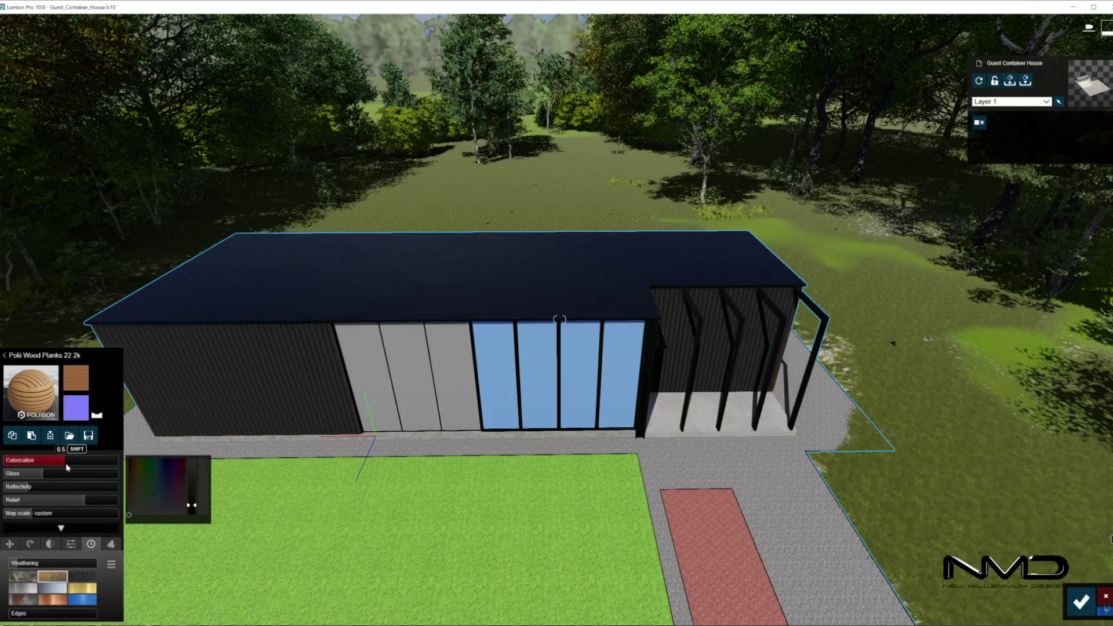
click(1082, 605)
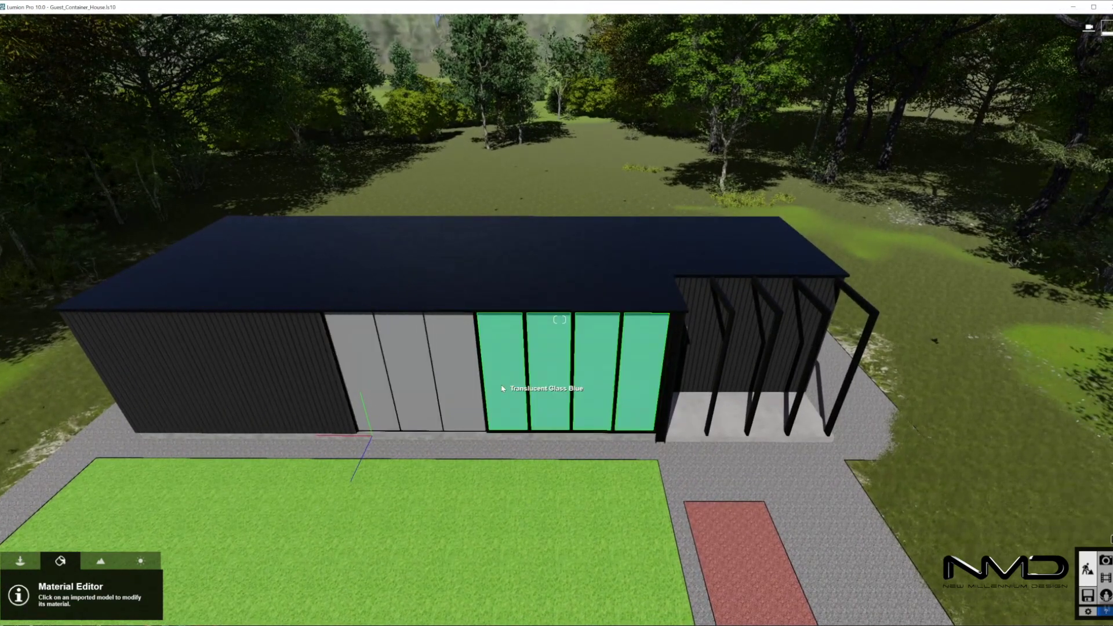
Apply Glass Advanced to the blue panels and Rough Glass 003 to the gray panels, saving the changes.
click(503, 388)
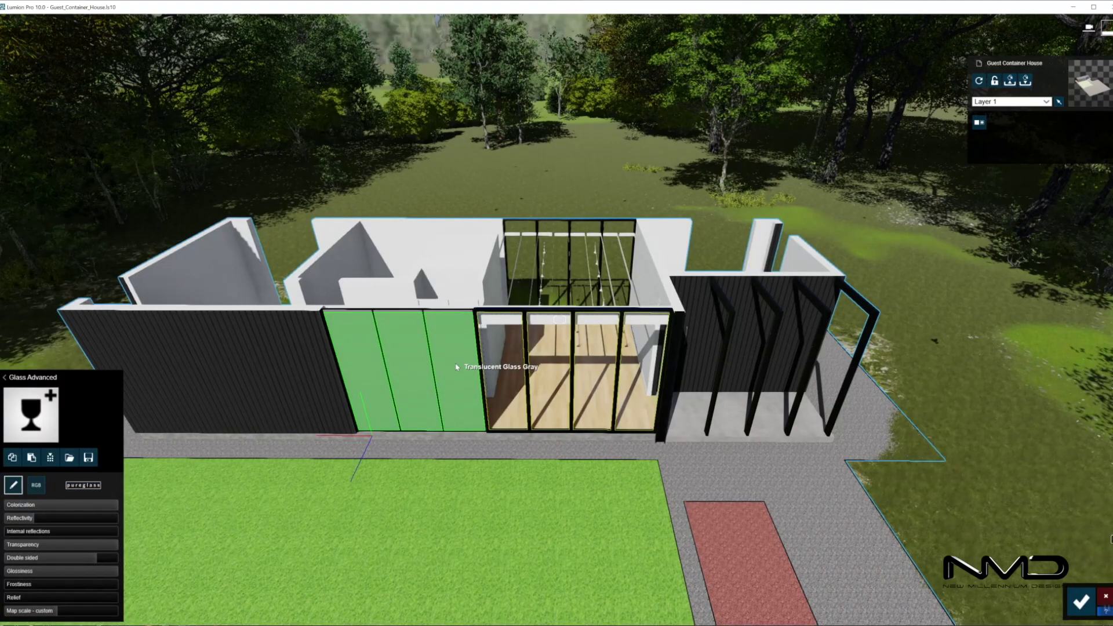
click(453, 376)
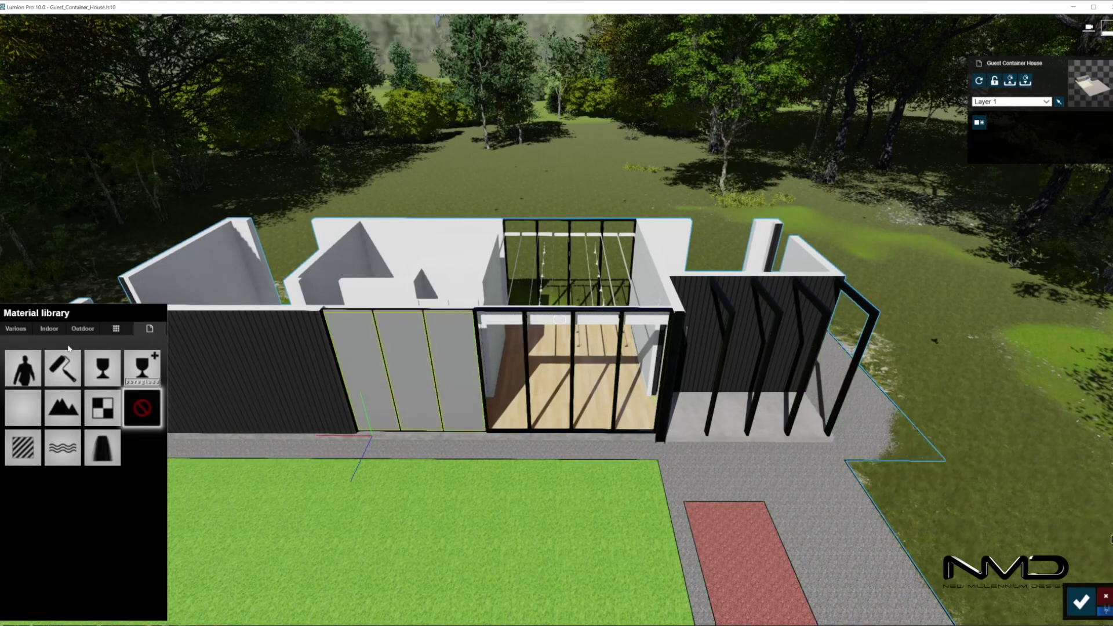
click(52, 331)
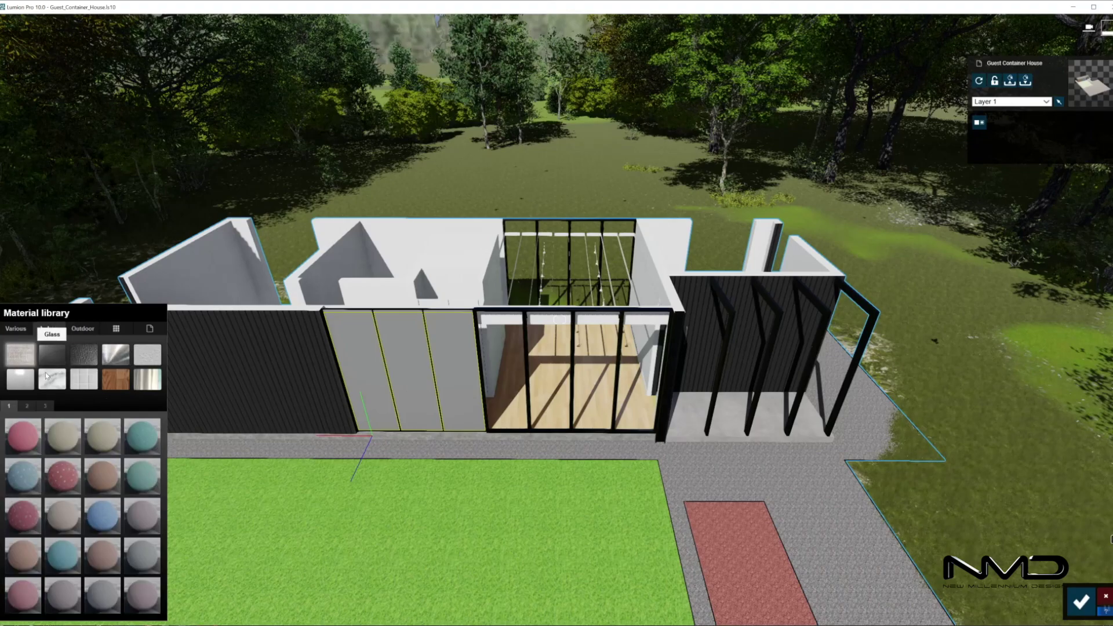
click(52, 355)
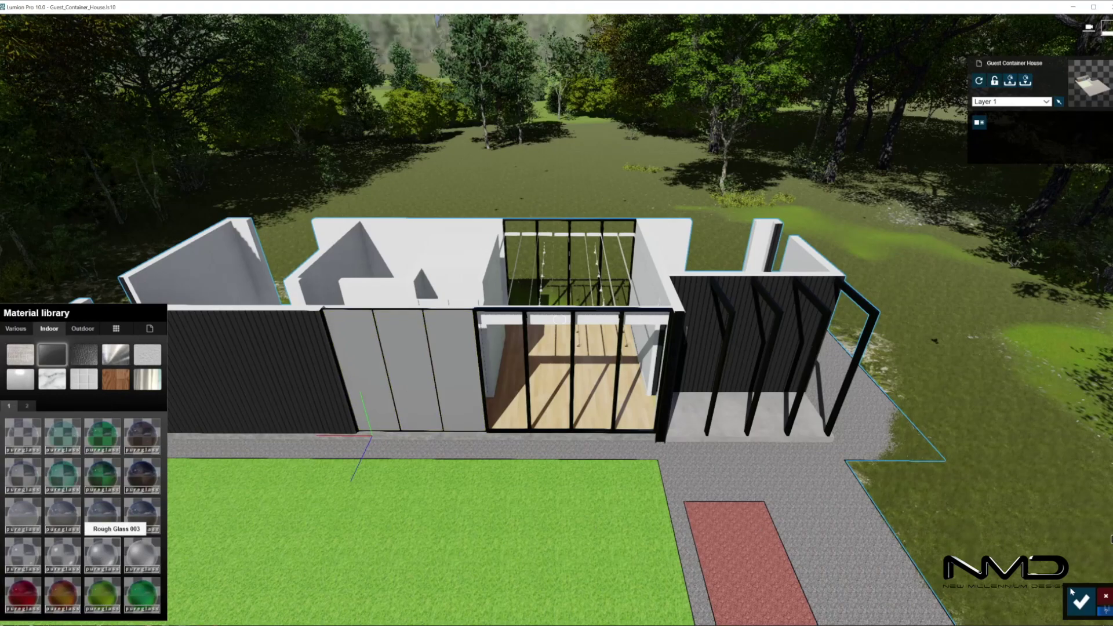
click(102, 554)
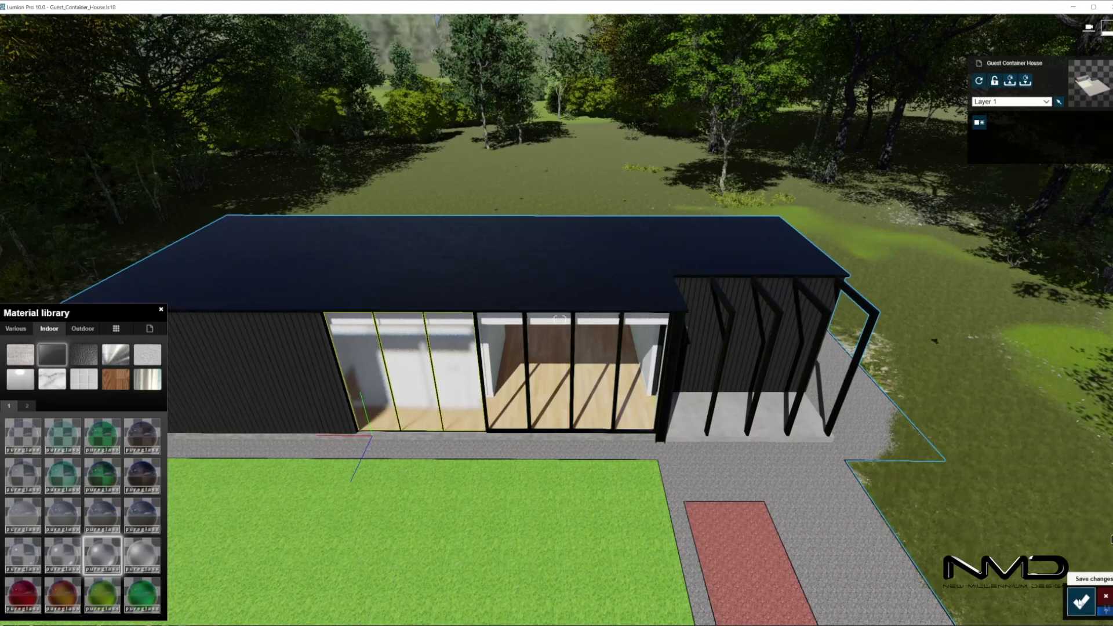
click(1081, 603)
Apply Wild Grass 02 to the front lawn and reduce its grass size and grass length.
right_drag(634, 509, 591, 464)
key(w)
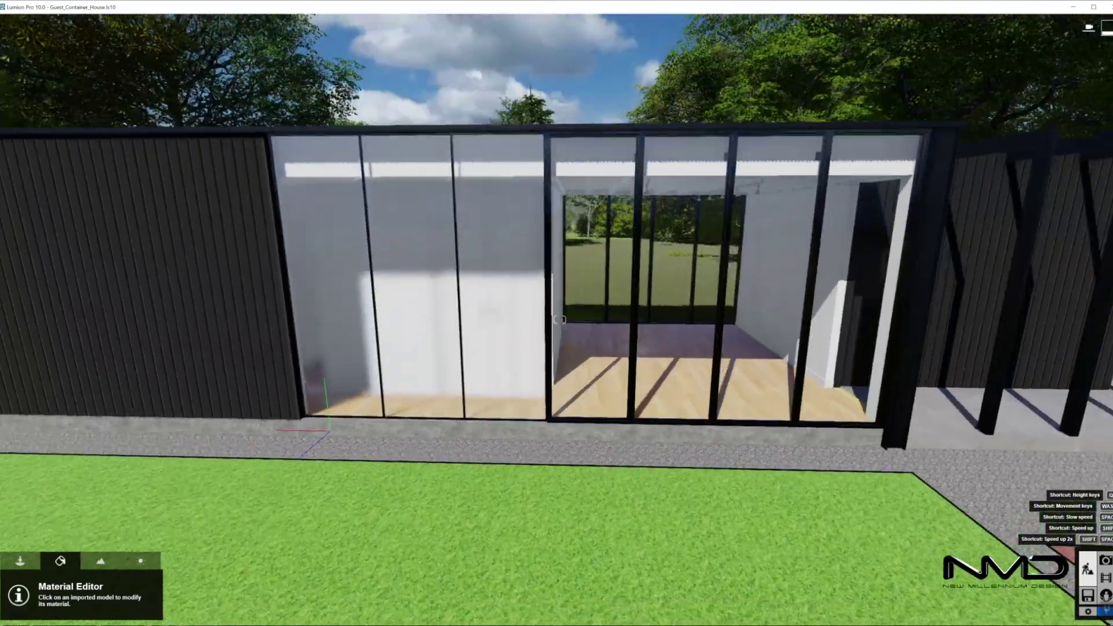
key(s)
click(601, 467)
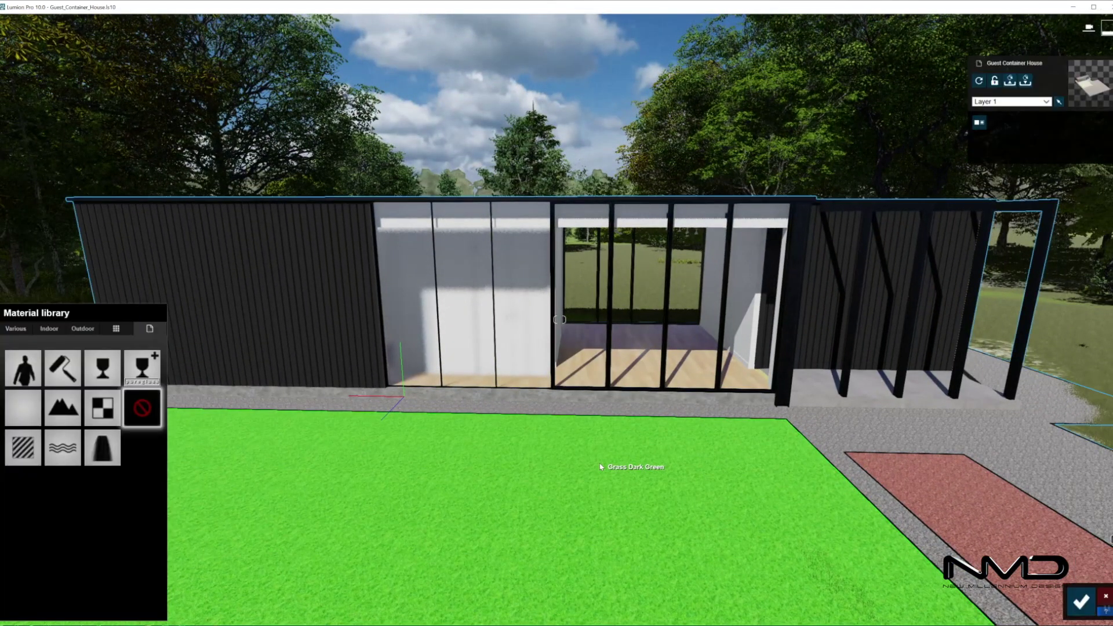
click(76, 330)
click(50, 355)
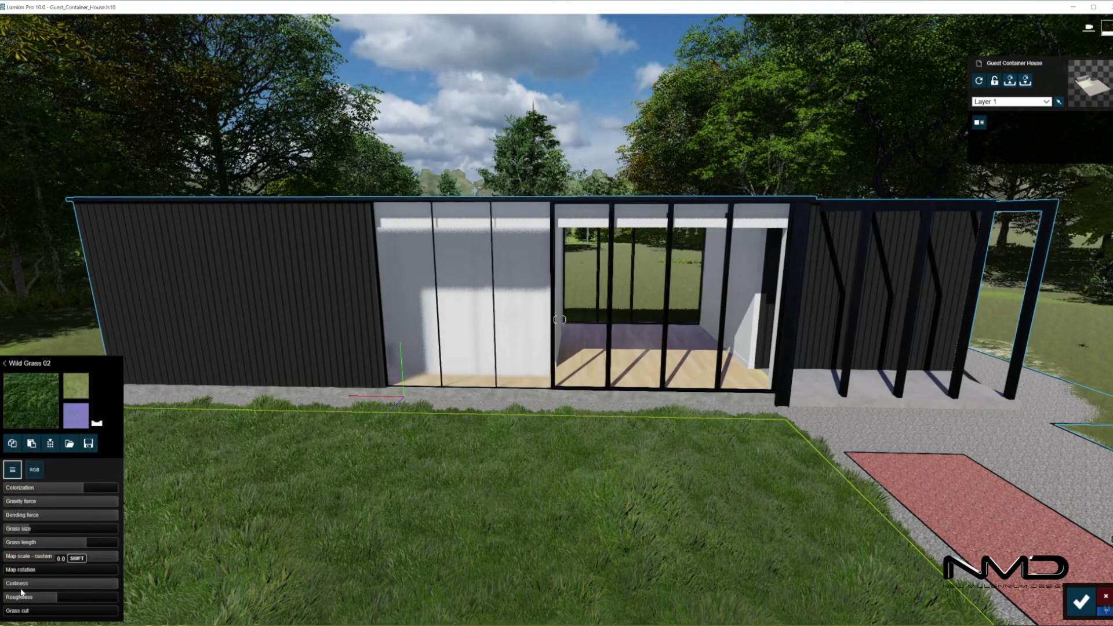
drag(78, 542, 22, 529)
Apply the Evermotion Soil 001 2048 material to the red planting bed beside the lawn.
right_drag(243, 453, 330, 557)
key(s)
key(w)
key(w)
right_drag(371, 371, 426, 360)
key(s)
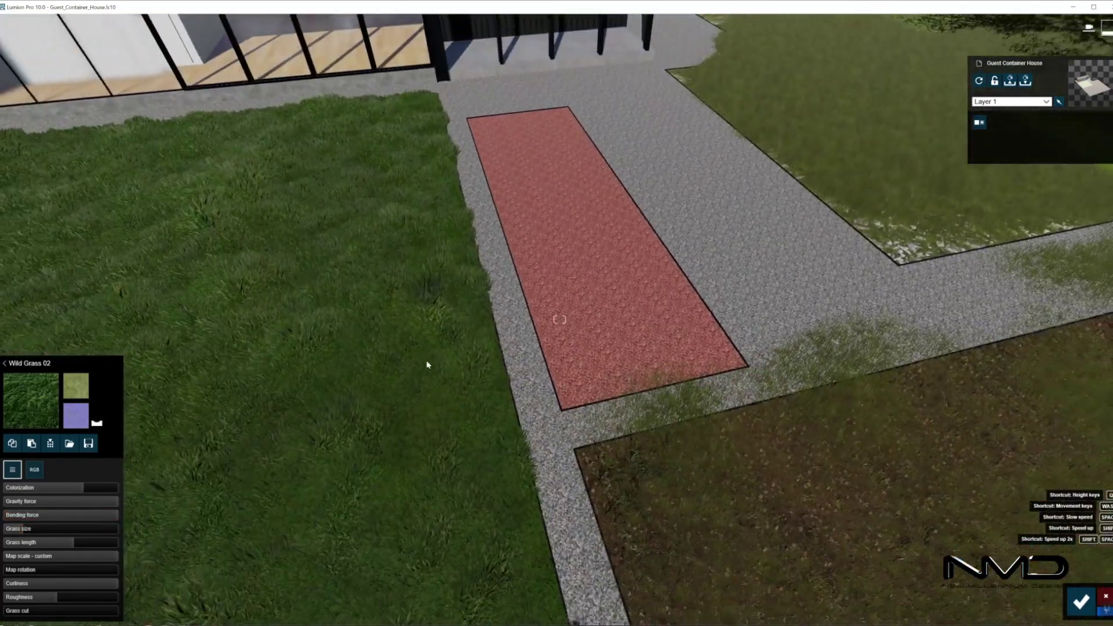
click(579, 337)
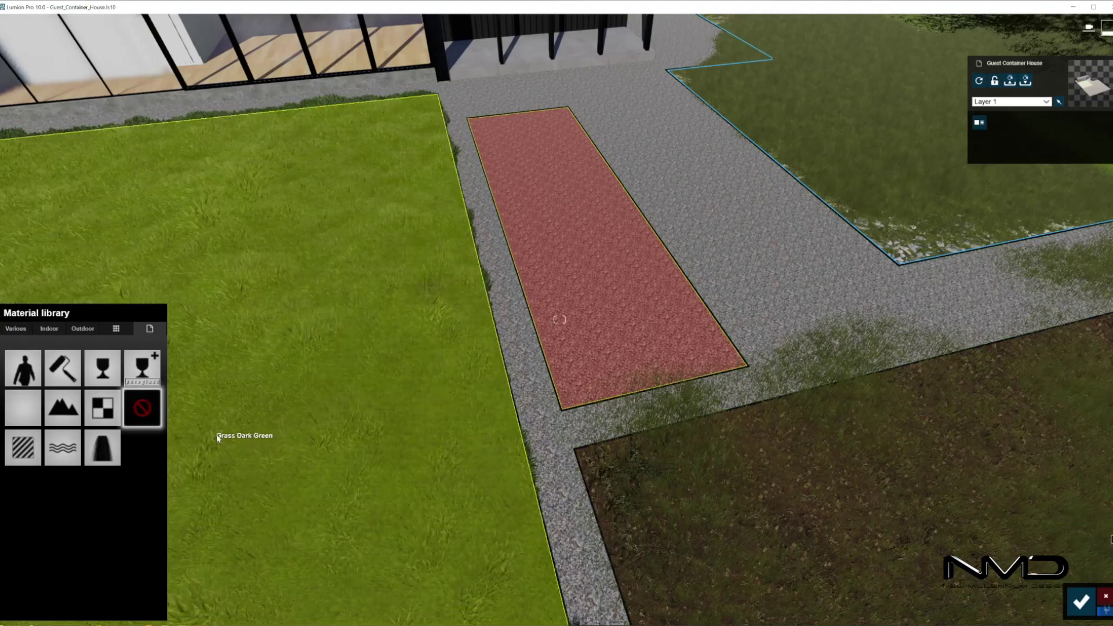
click(83, 328)
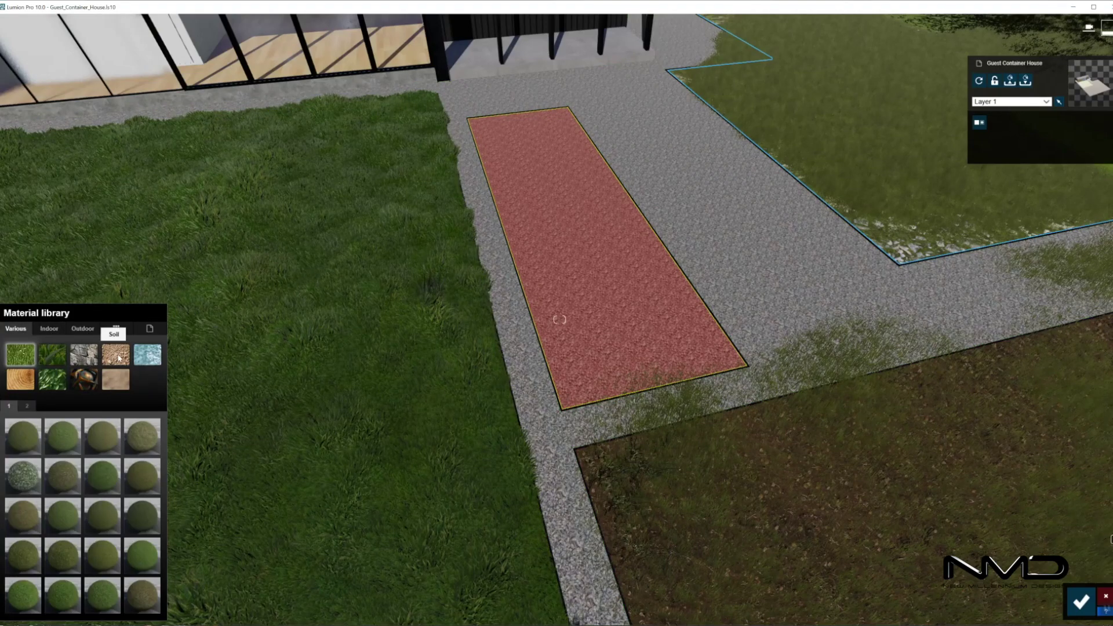
click(118, 356)
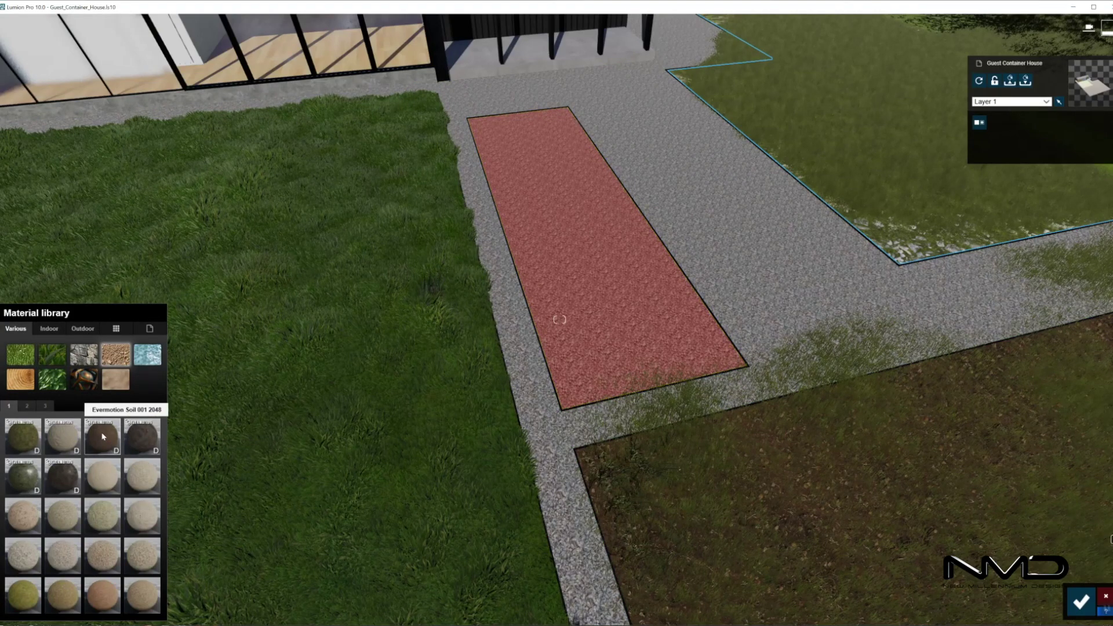
click(131, 435)
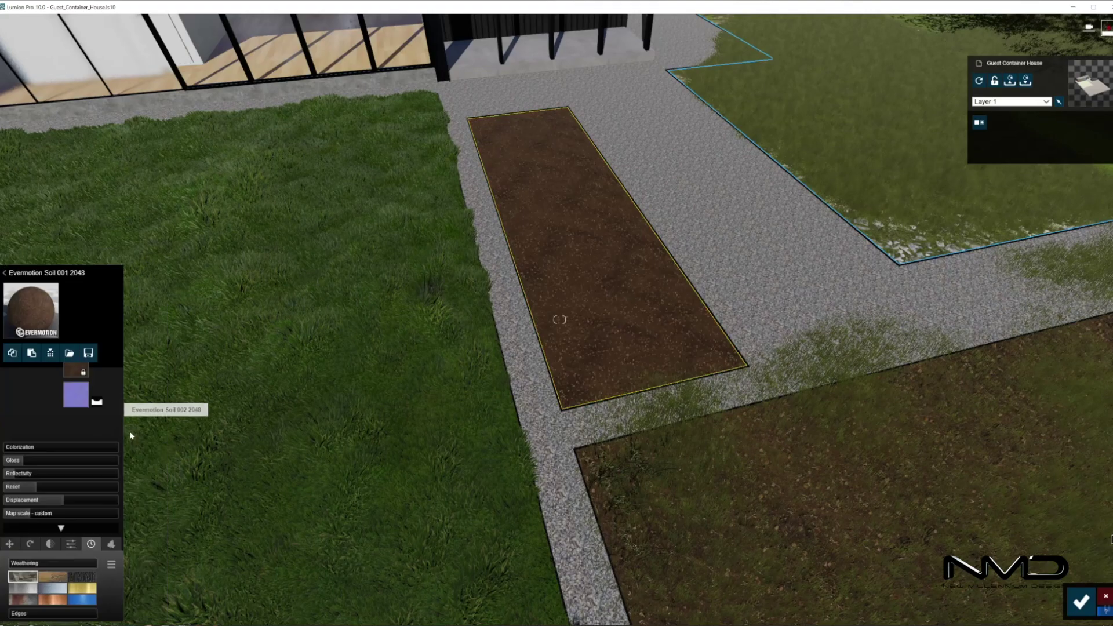
Increase the planting bed soil's relief, add slight weathering, and save the material changes.
scroll(362, 450, up, 5)
right_drag(362, 450, 284, 478)
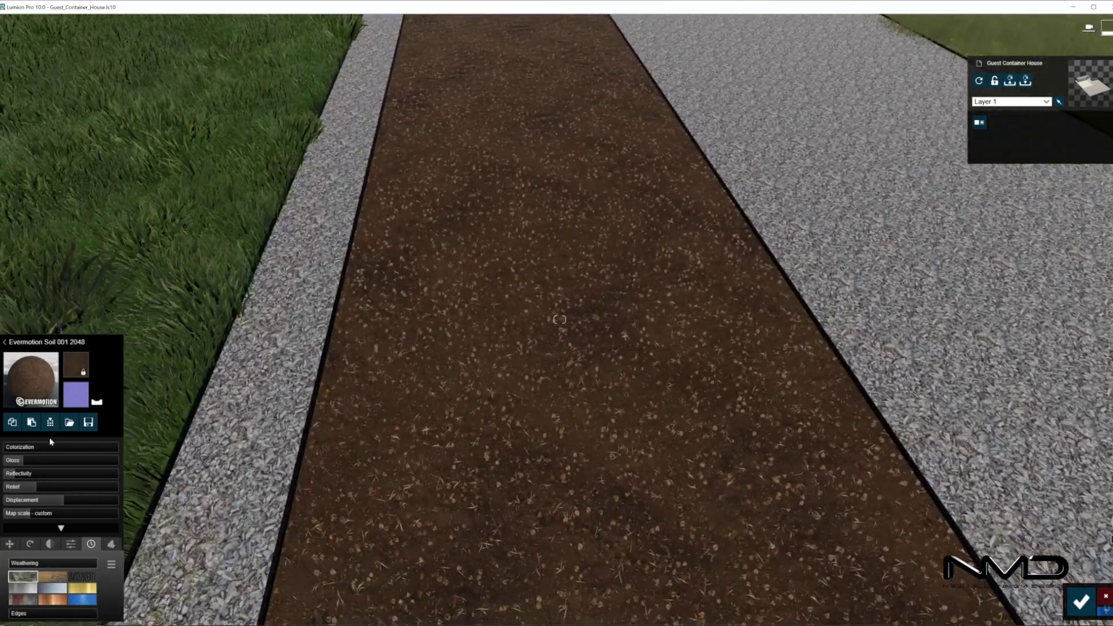
drag(38, 487, 51, 485)
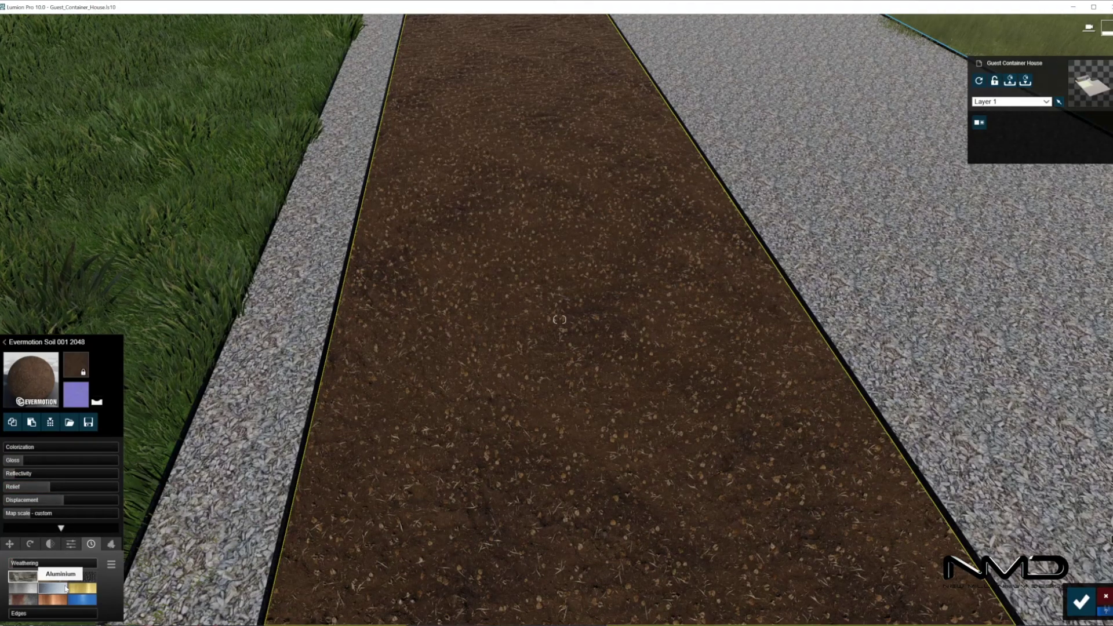
drag(13, 569, 20, 565)
key(s)
right_drag(565, 490, 504, 477)
click(1083, 602)
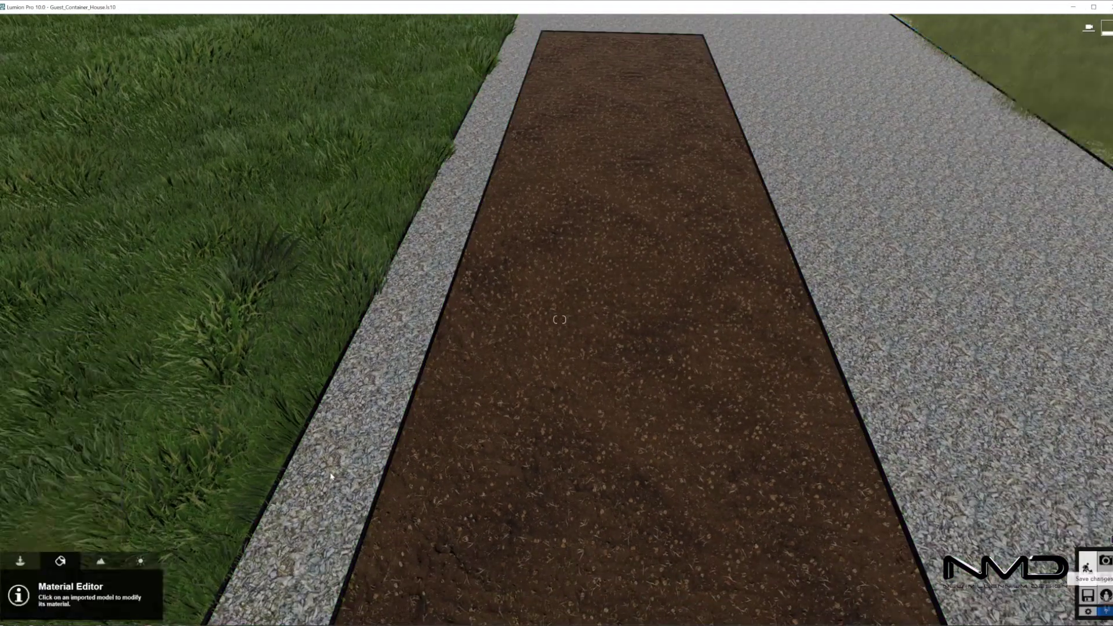
Apply Polii GroundGravel 015 2k to the gravel paving around the planting bed.
click(330, 476)
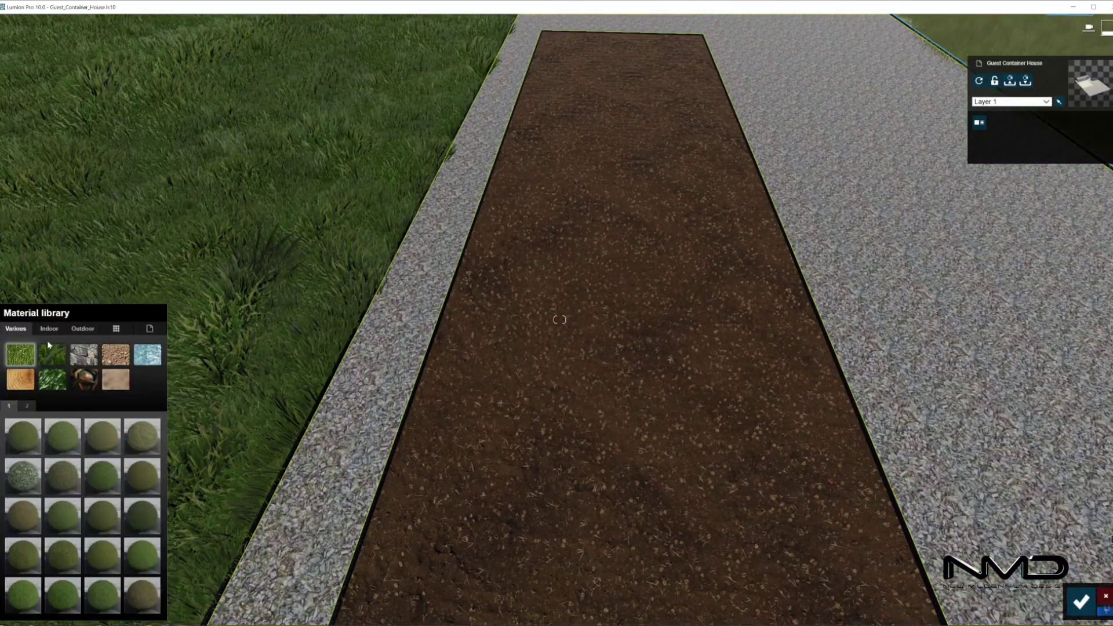
click(115, 354)
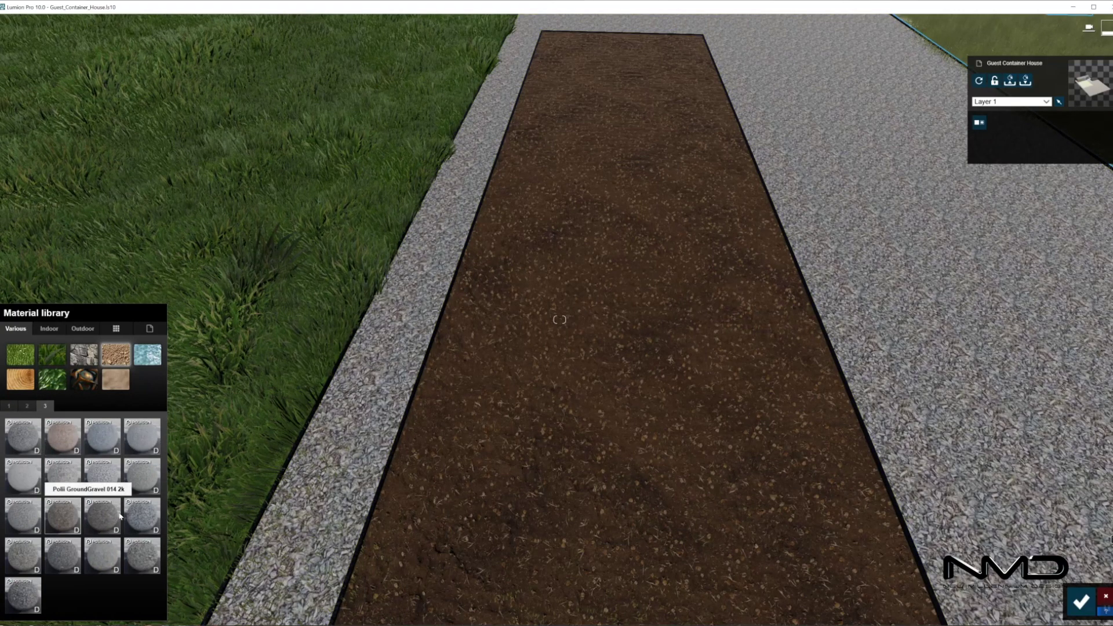
click(105, 516)
click(106, 518)
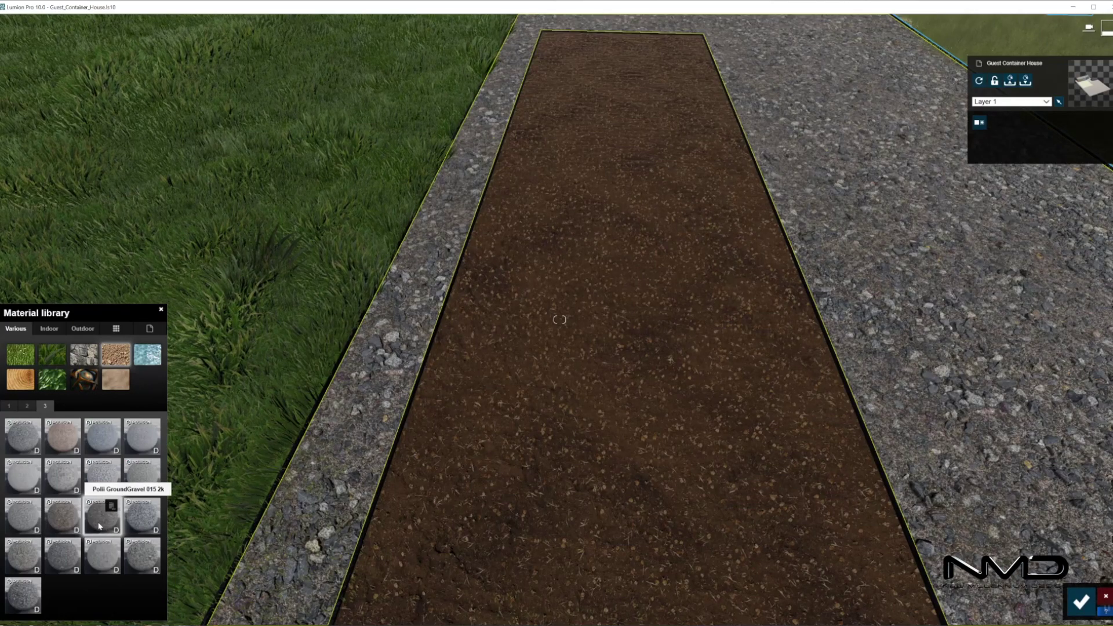
Lower the gravel paving's reflectivity, set its weathering to 0.2, and save the material changes.
click(104, 524)
drag(56, 476, 30, 474)
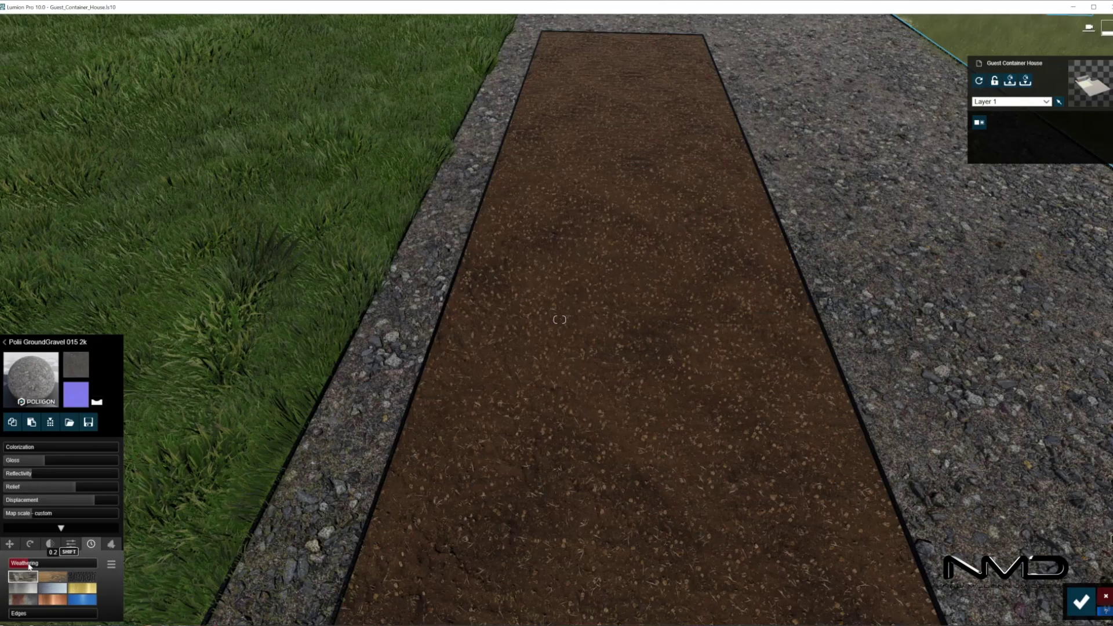
click(1081, 602)
right_drag(497, 448, 530, 258)
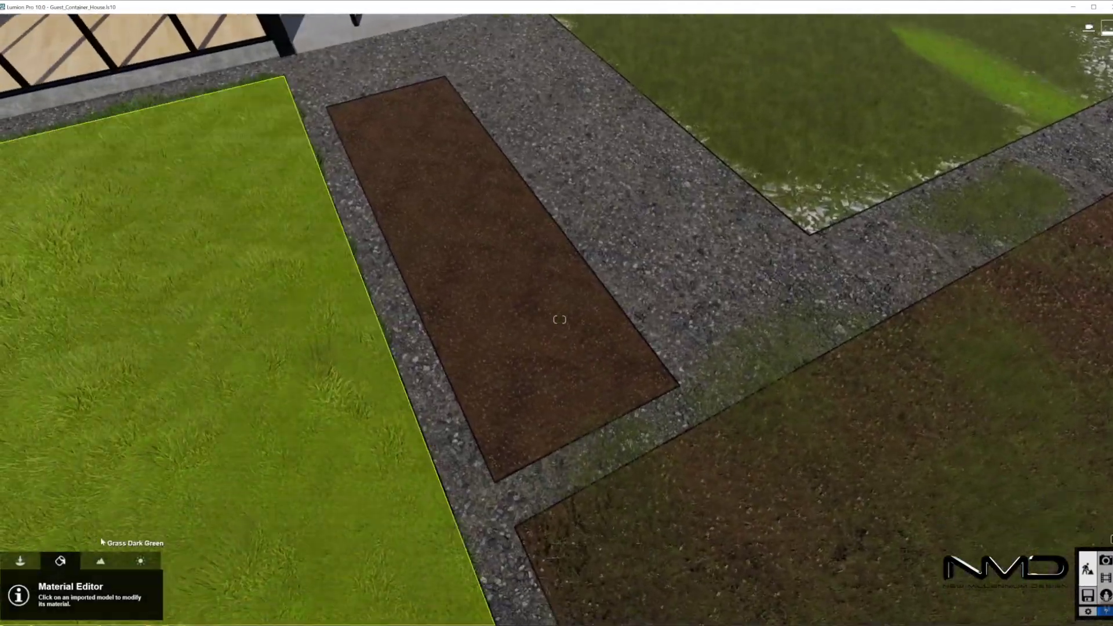
click(101, 562)
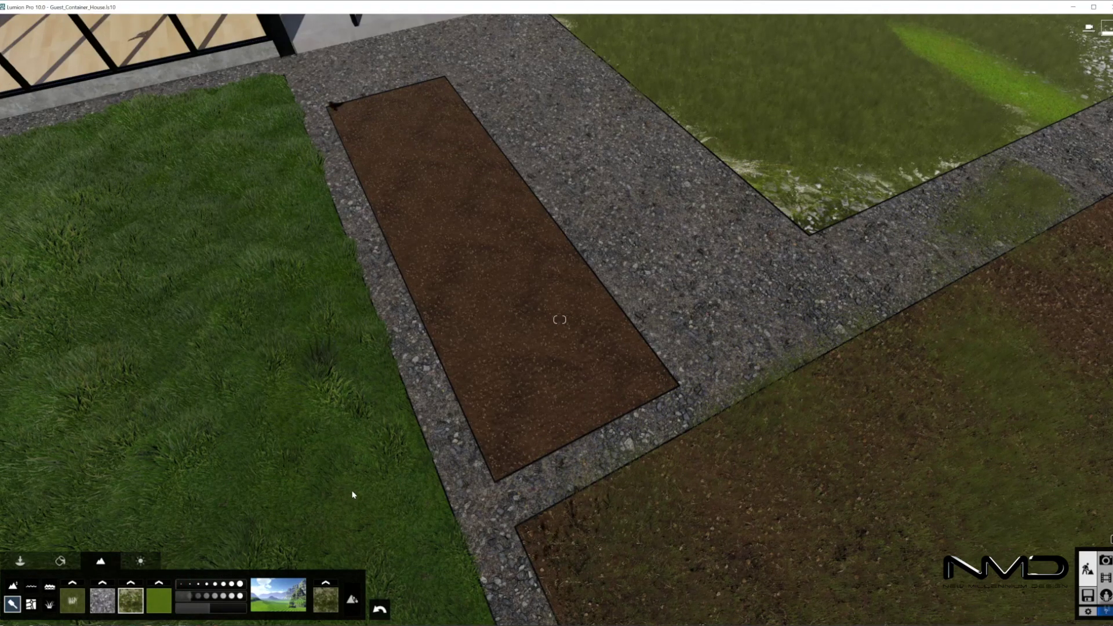
key(s)
right_drag(353, 495, 325, 440)
key(s)
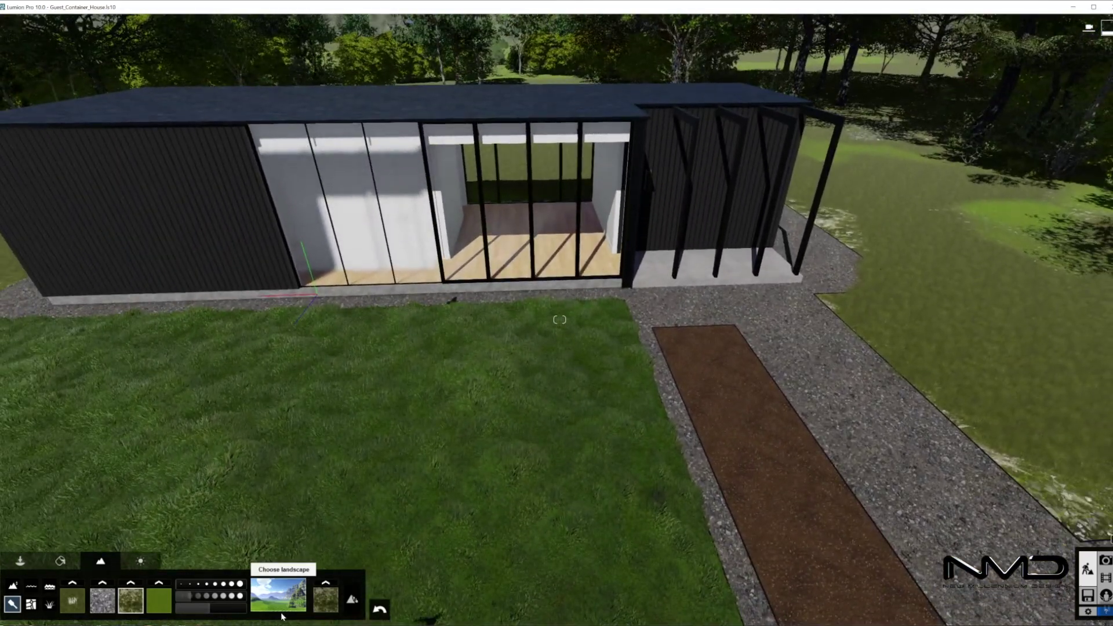
Choose the tall, feathery ornamental grass from the Nature library's grasses as the object to place.
click(22, 561)
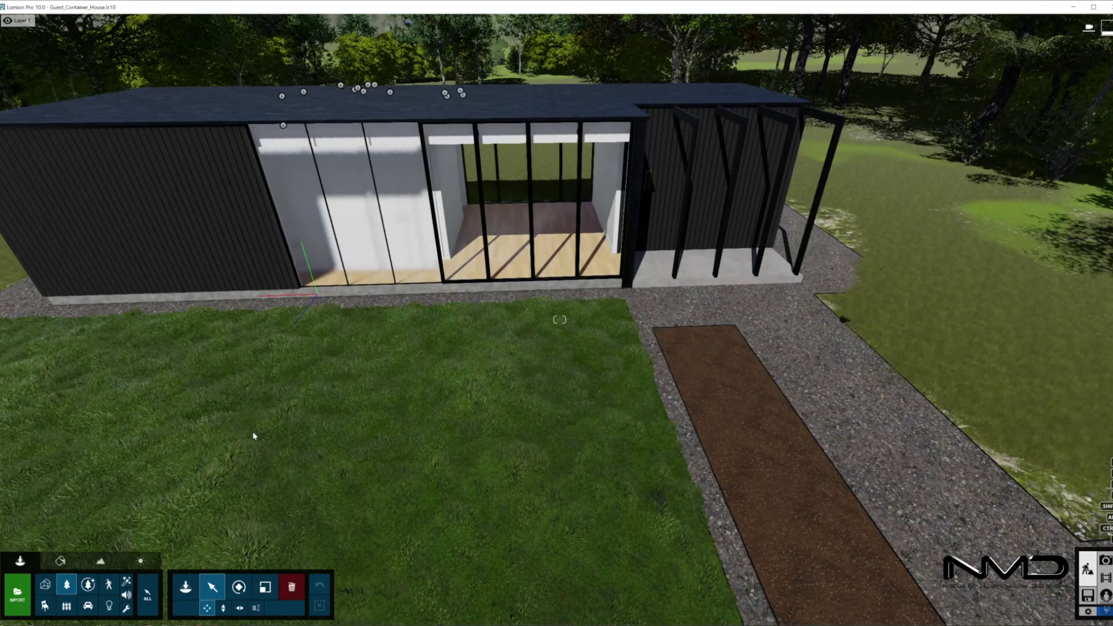
click(186, 587)
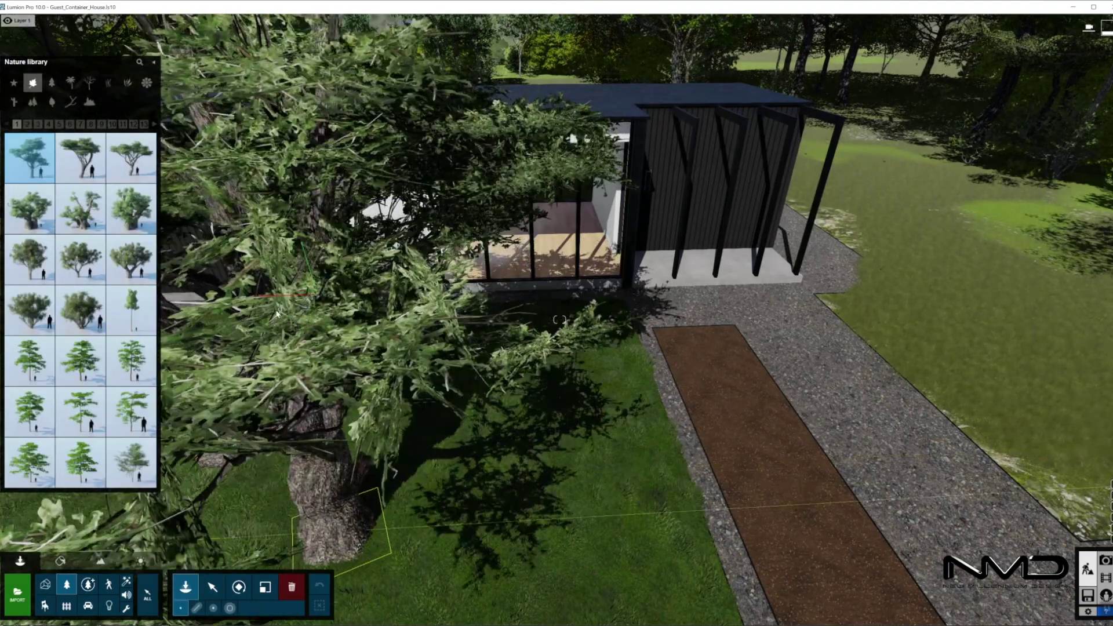
click(127, 82)
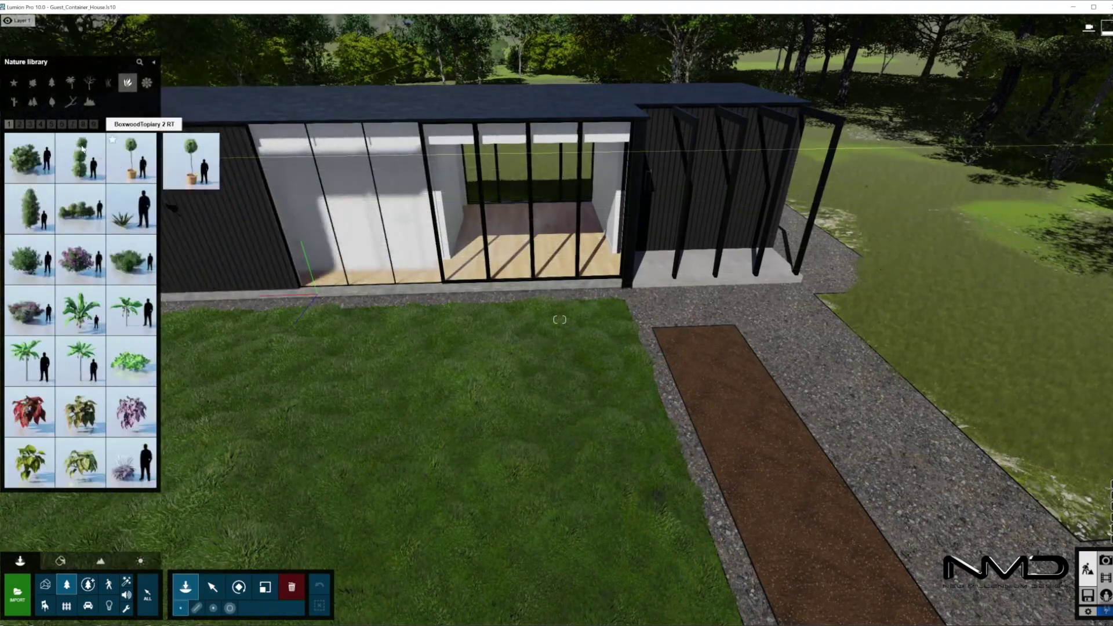
click(109, 83)
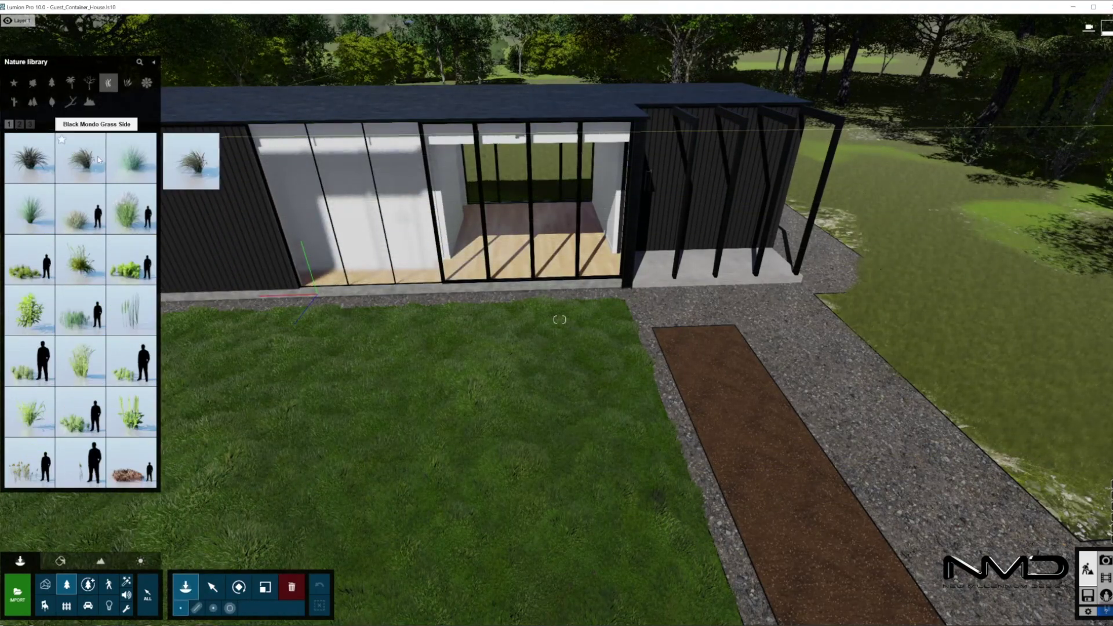
click(31, 124)
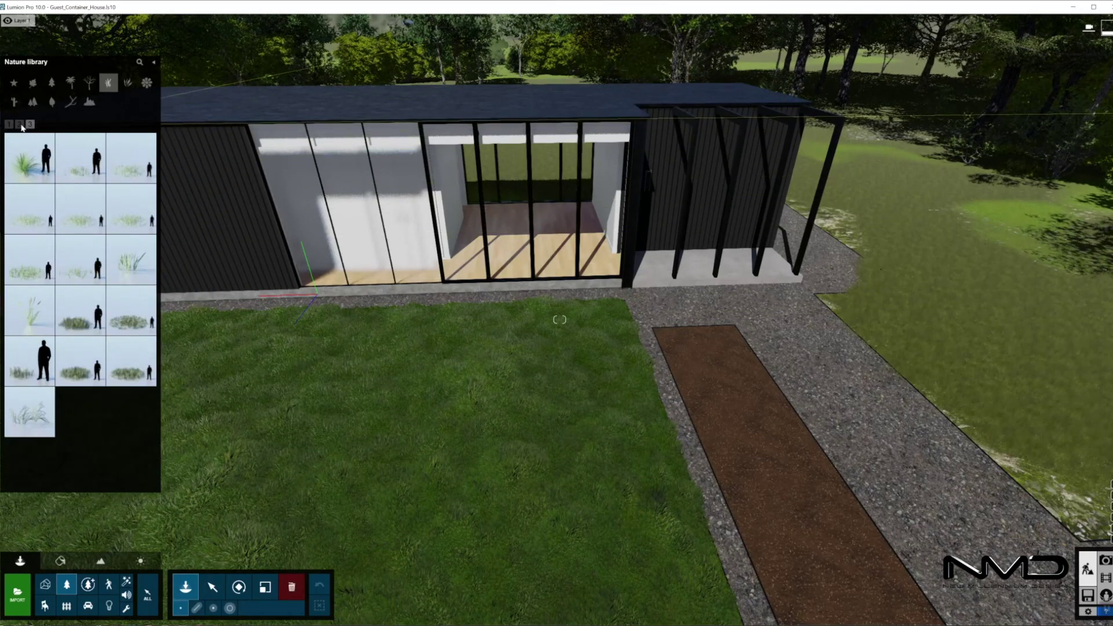
click(19, 124)
click(80, 260)
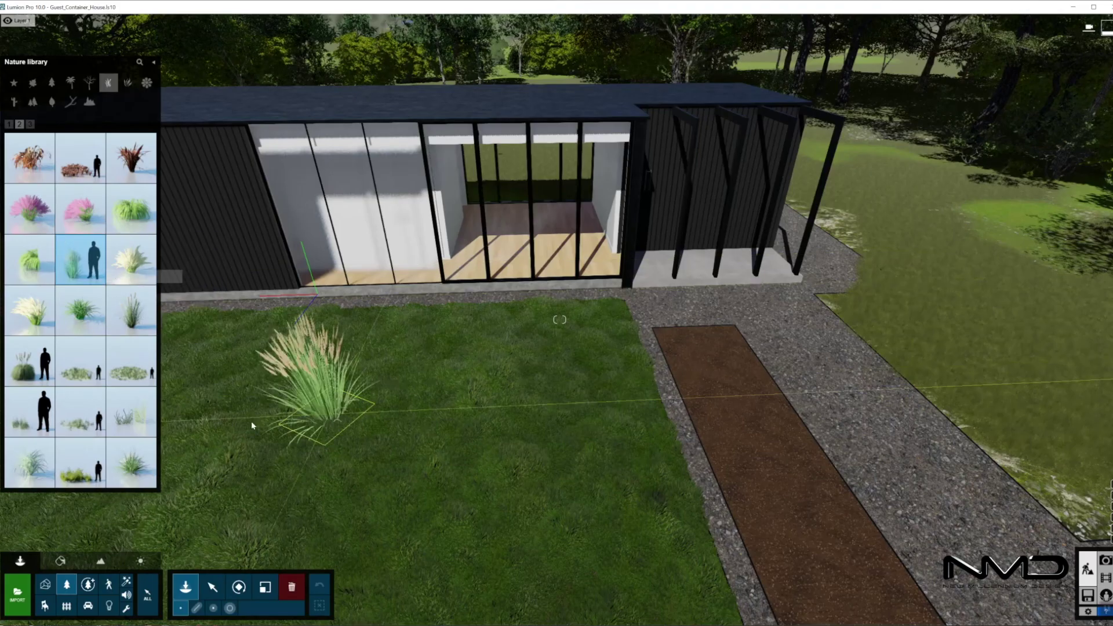
click(230, 608)
key(s)
mouse_move(410, 494)
right_down()
mouse_move(435, 508)
mouse_move(443, 539)
mouse_move(493, 279)
mouse_move(548, 388)
mouse_move(540, 420)
right_up()
key(s)
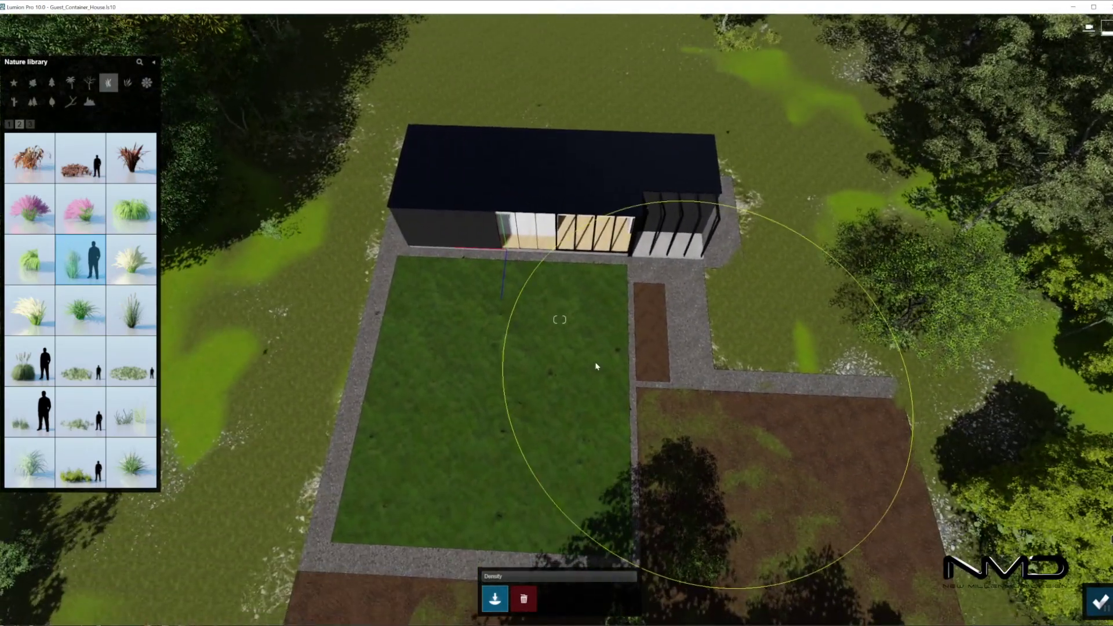
click(526, 599)
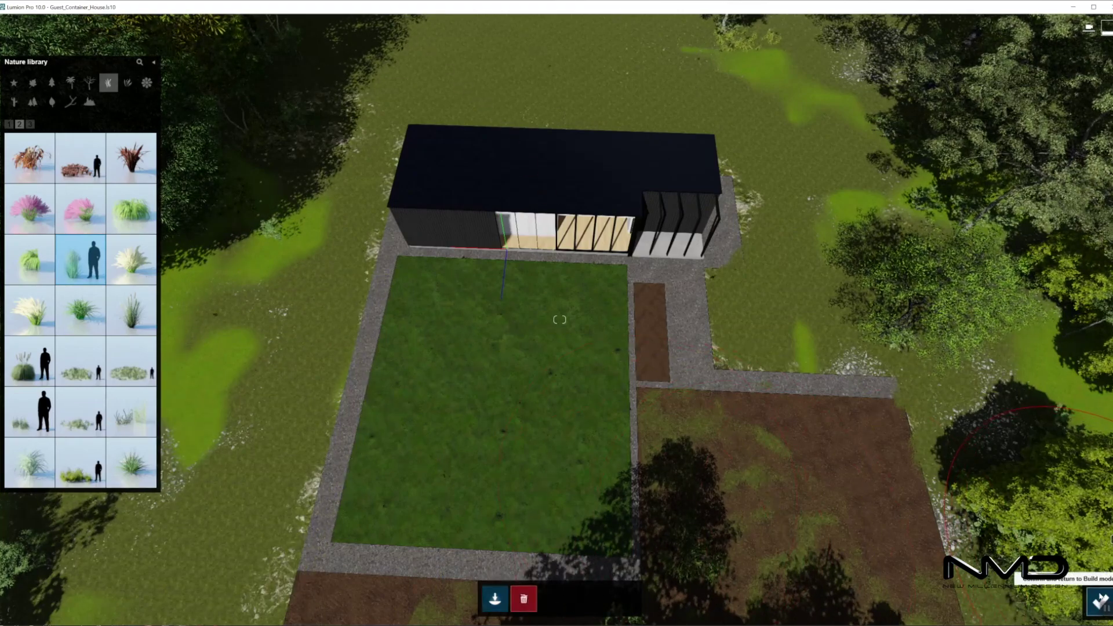
click(1101, 600)
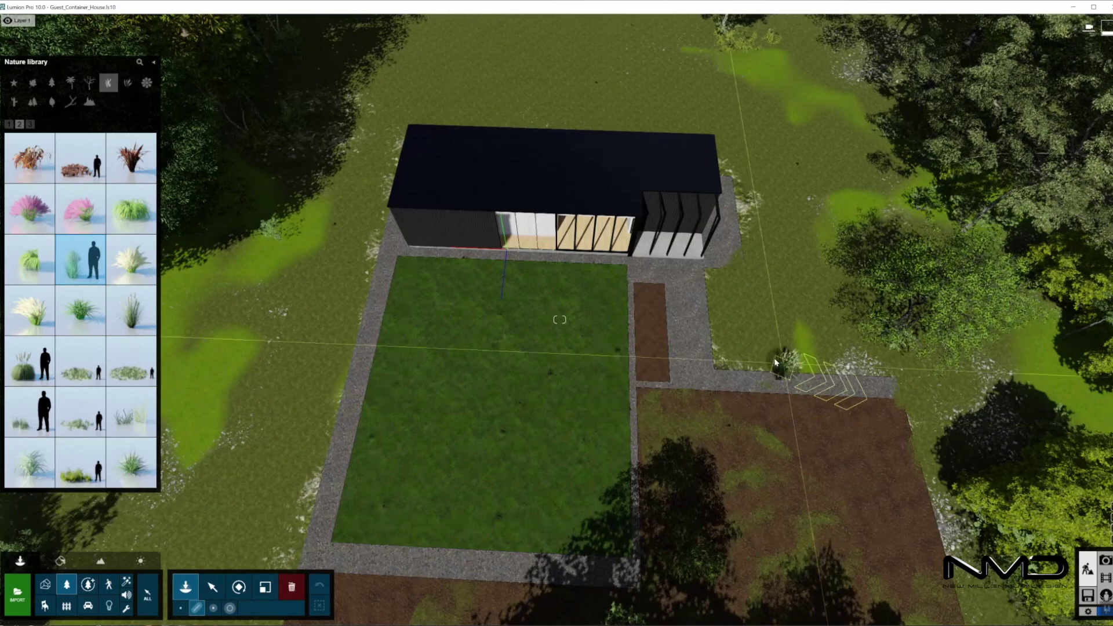
Place a cluster of the ornamental grass beside the pergola end of the house, randomizing spacing along the line to about 0.9.
click(773, 355)
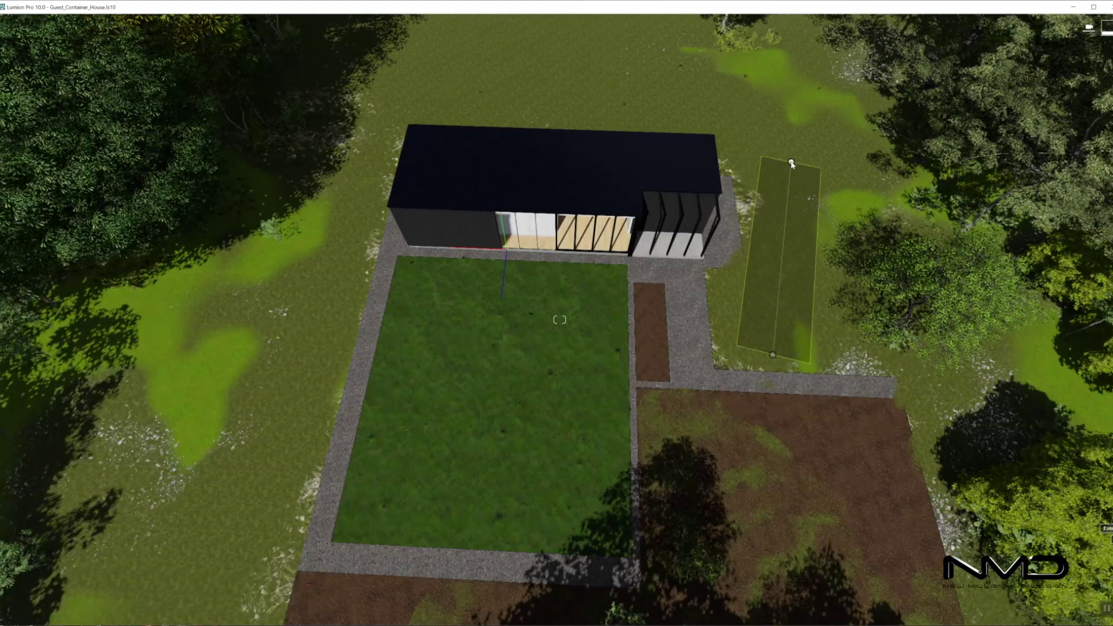
click(791, 153)
drag(481, 559, 545, 587)
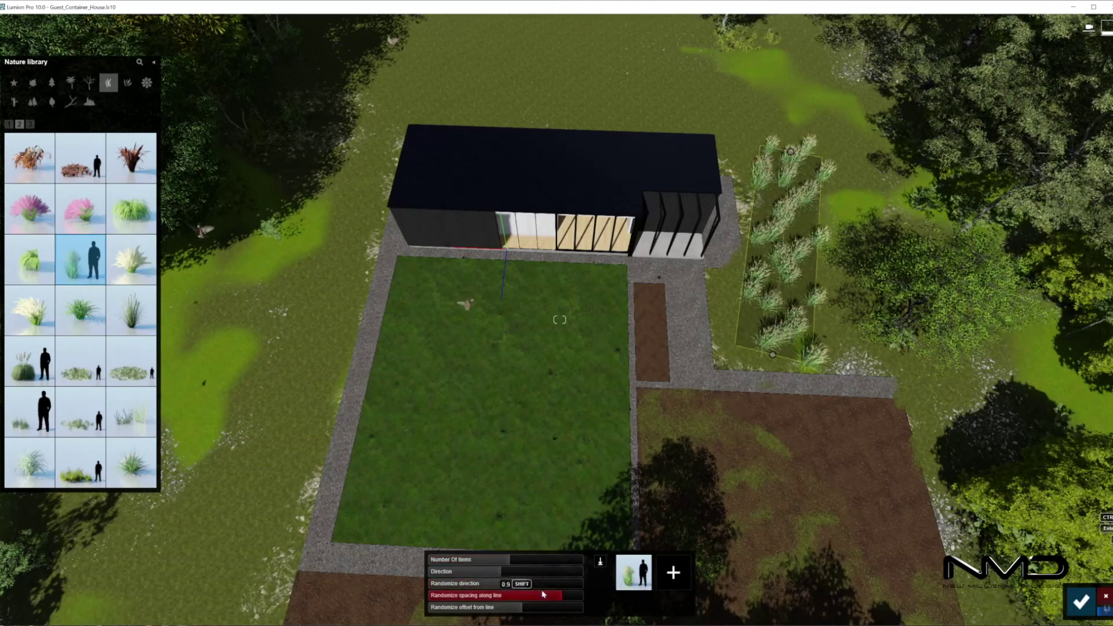
key(Return)
Place a grass cluster behind the house, extend it around the far end beside the lawn, and increase its number of items.
right_drag(650, 493, 691, 495)
key(w)
click(677, 298)
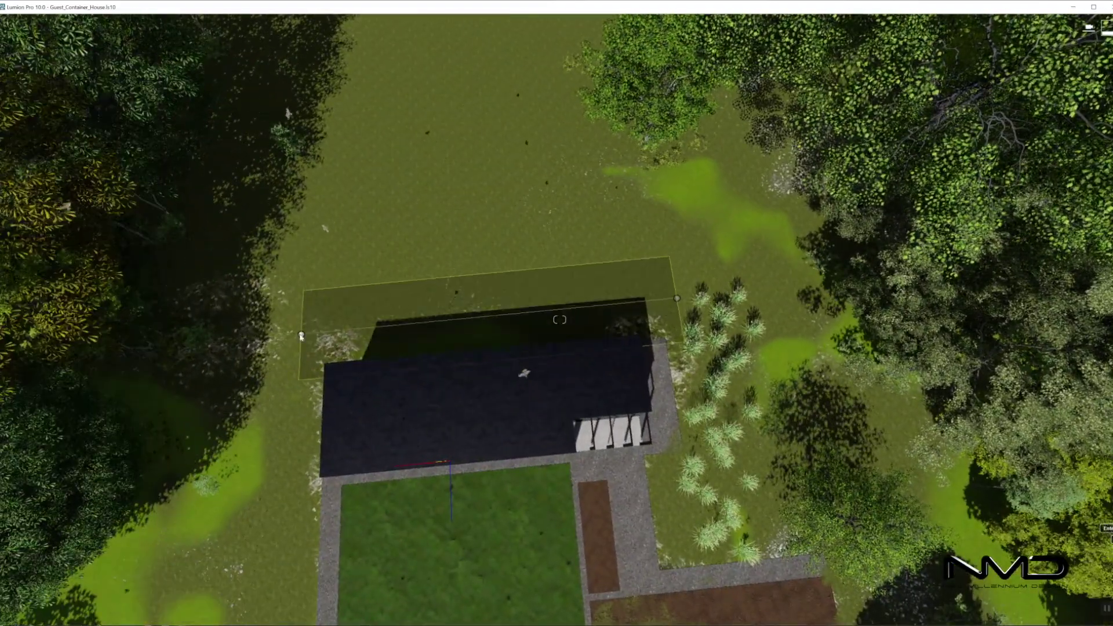
click(276, 325)
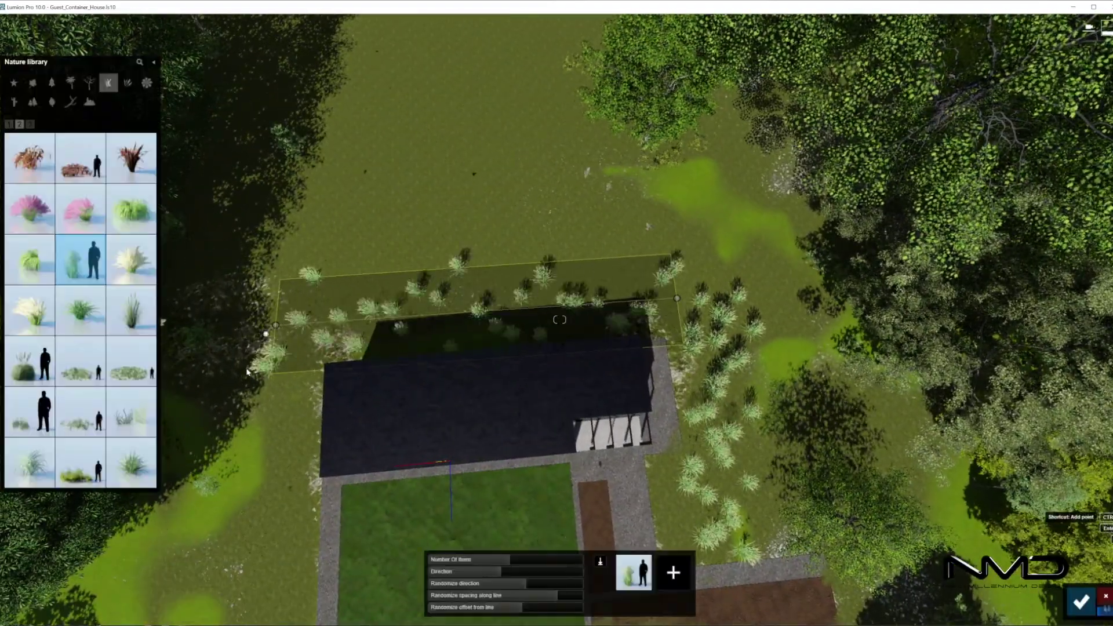
right_drag(247, 435, 187, 445)
click(182, 438)
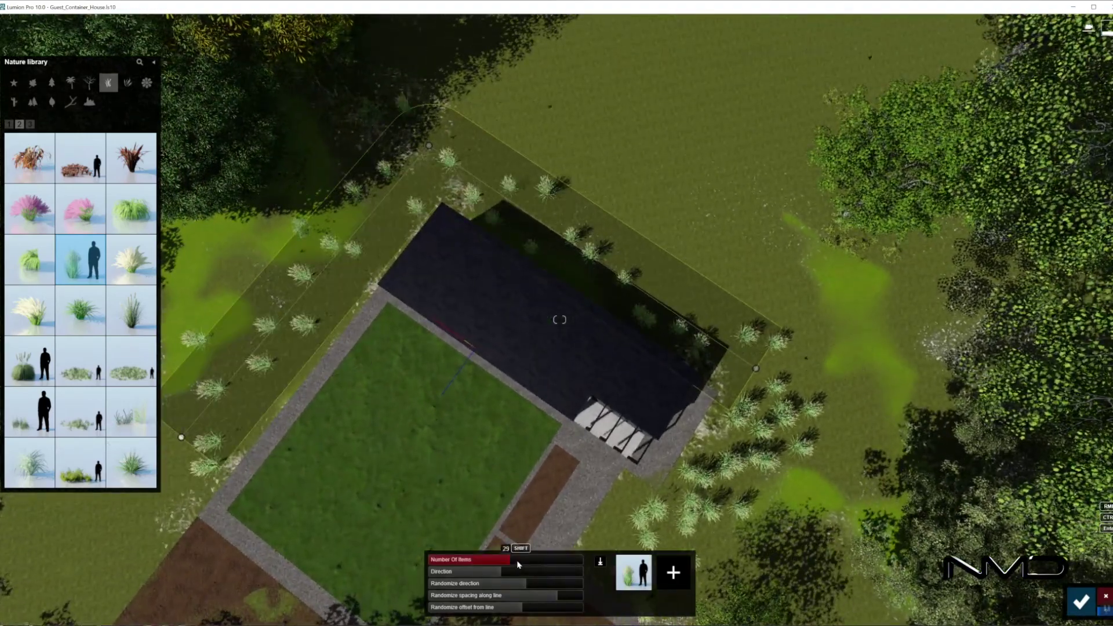
drag(519, 564, 607, 562)
click(1078, 600)
Place a cluster of 26 ornamental grasses along the lawn-side edge of the large soil bed.
right_drag(447, 371, 507, 368)
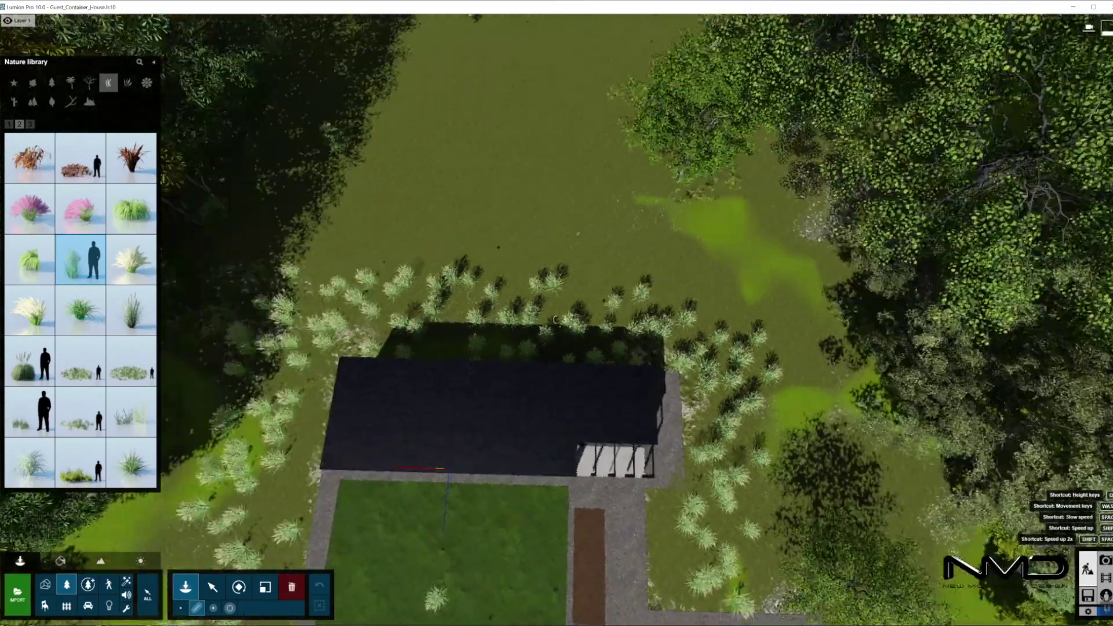
scroll(507, 368, down, 5)
scroll(488, 380, up, 2)
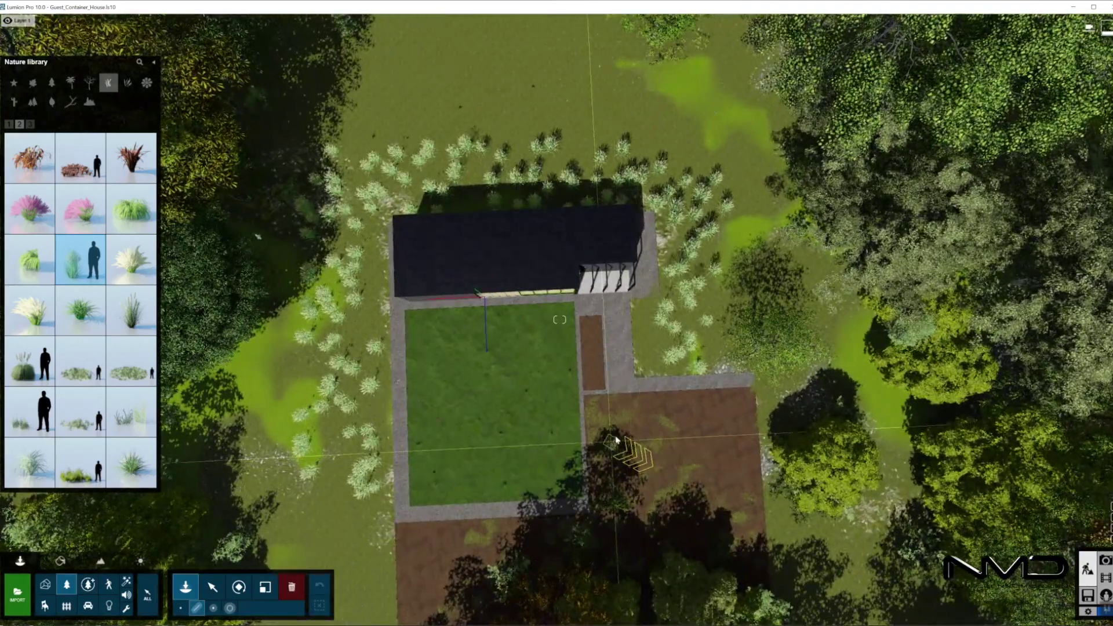
click(621, 408)
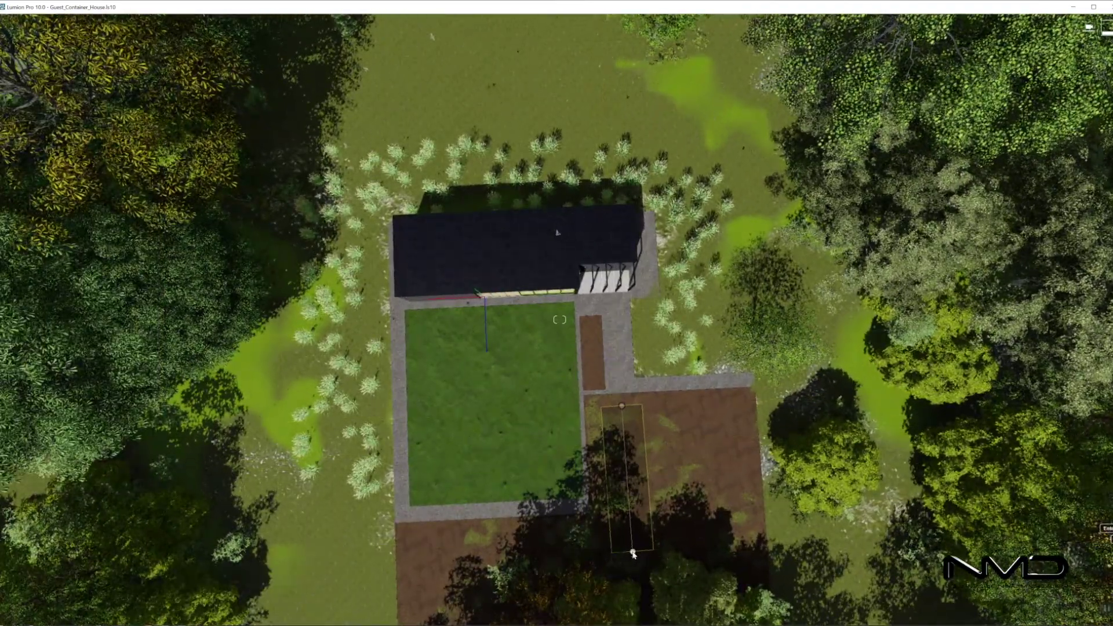
click(630, 550)
drag(526, 562, 506, 563)
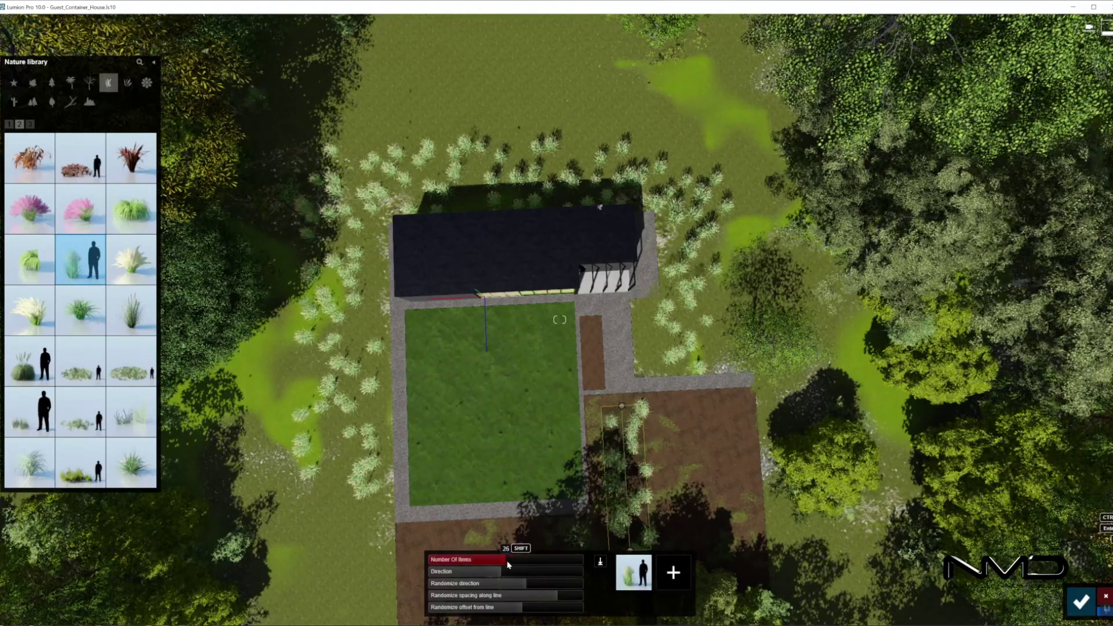
click(1081, 602)
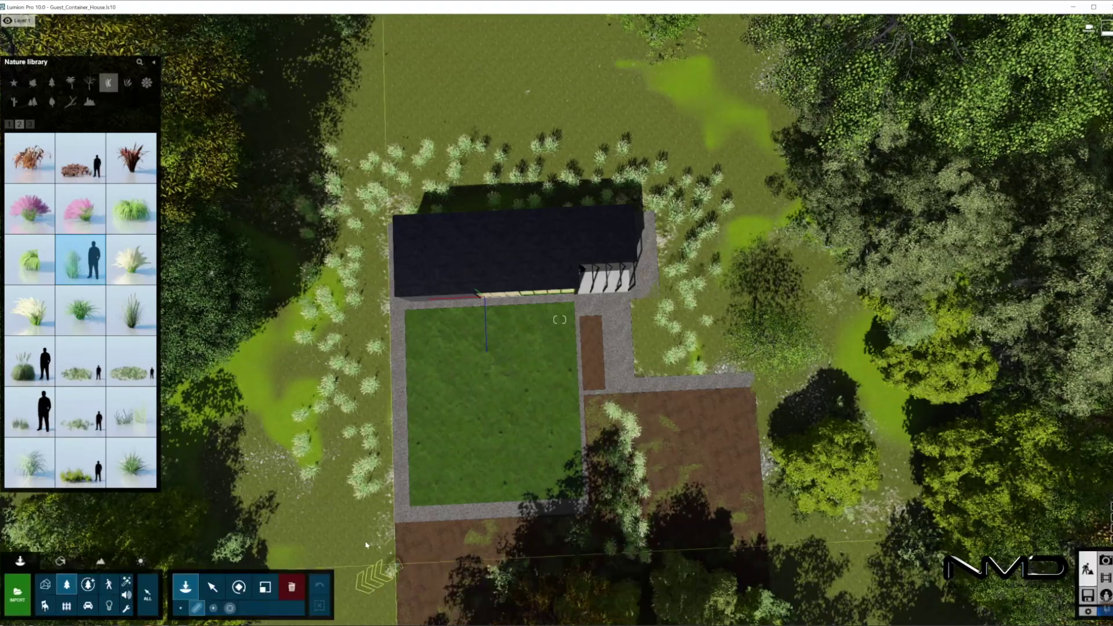
Place a grass cluster along the outer side of the lawn, extend it around the corner into the soil, and use 26 items.
click(346, 482)
click(349, 581)
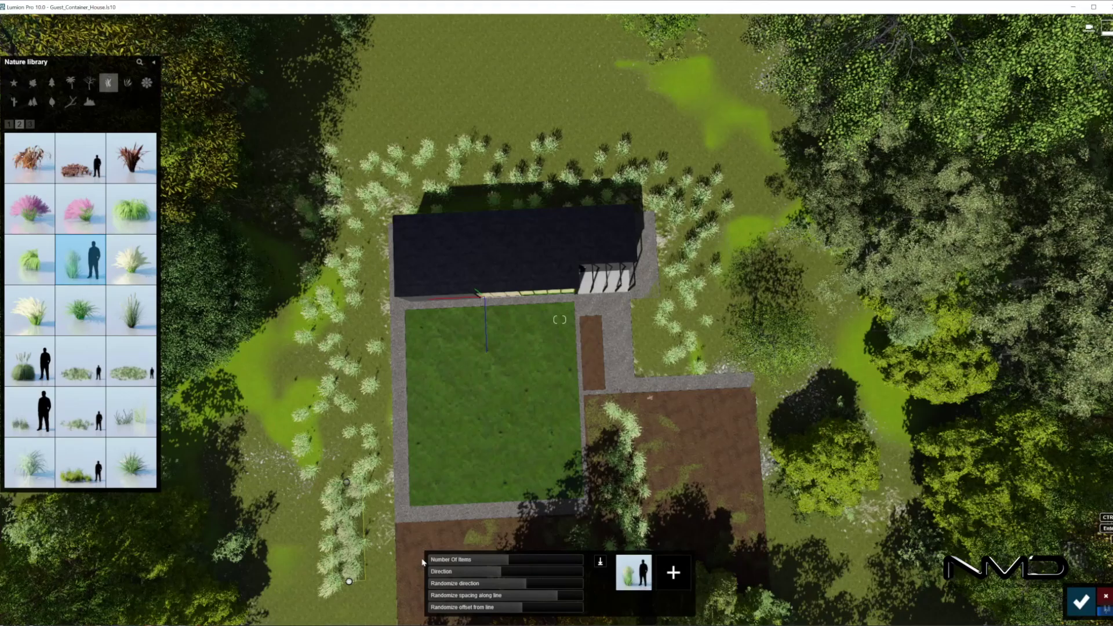
scroll(477, 518, down, 3)
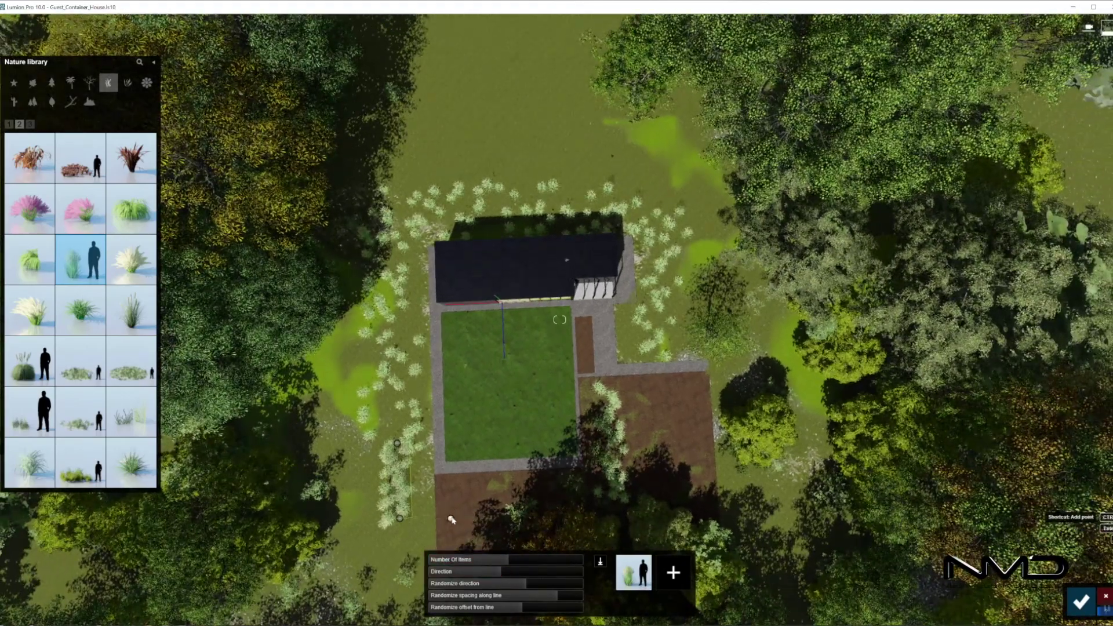
ctrl+click(452, 520)
shift+drag(505, 560, 508, 565)
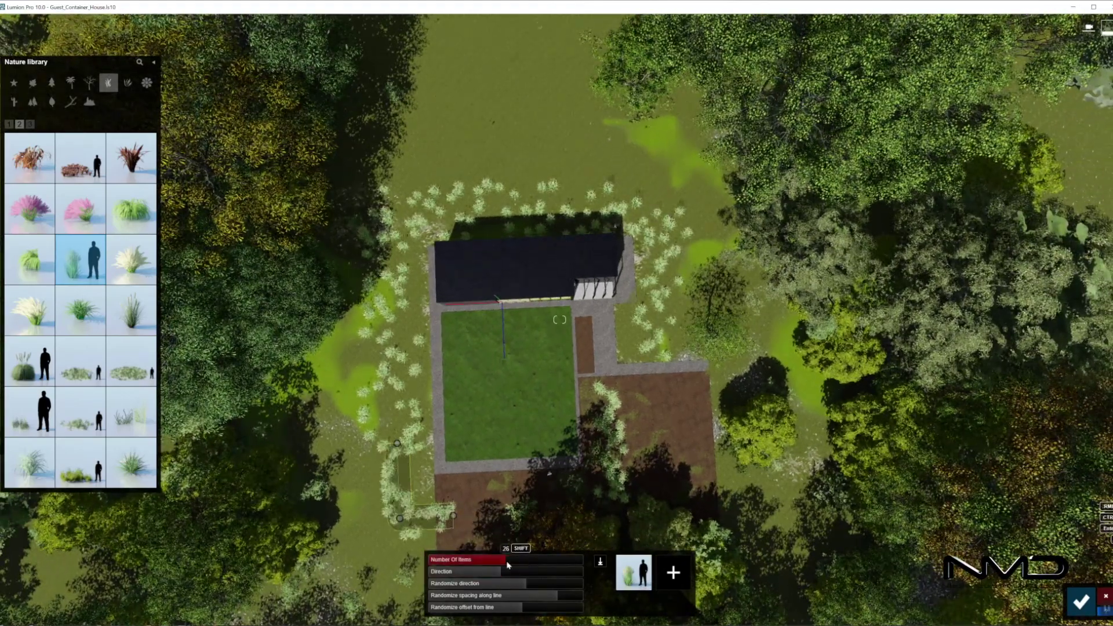
key(Return)
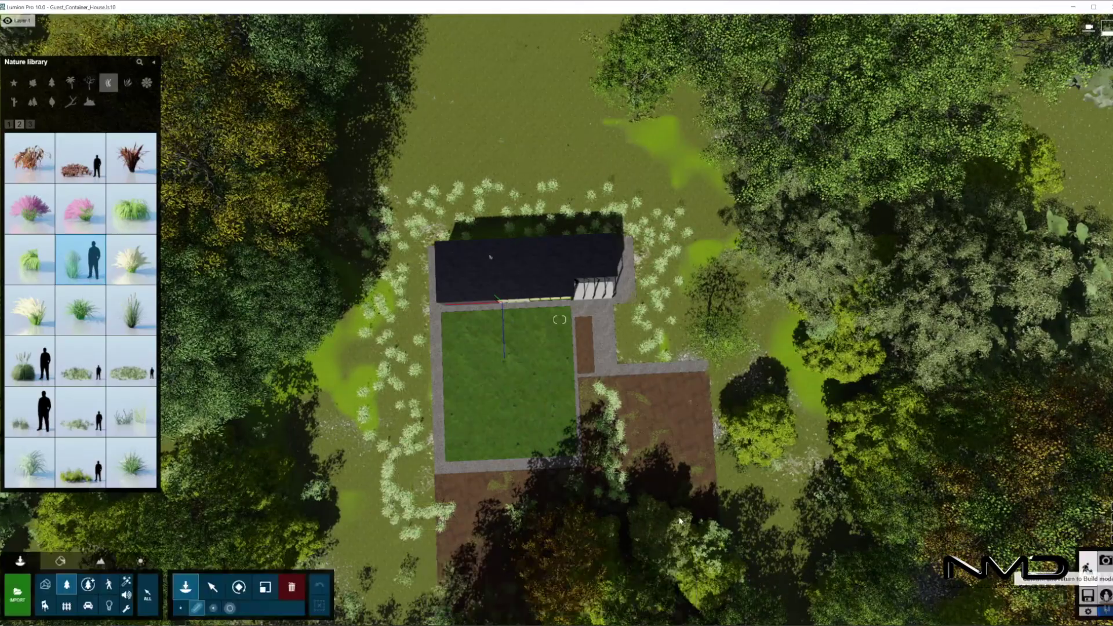
Place single ornamental grasses to fill the gaps beside the gravel path and in the near part of the large soil bed.
scroll(679, 520, up, 5)
right_drag(680, 520, 788, 522)
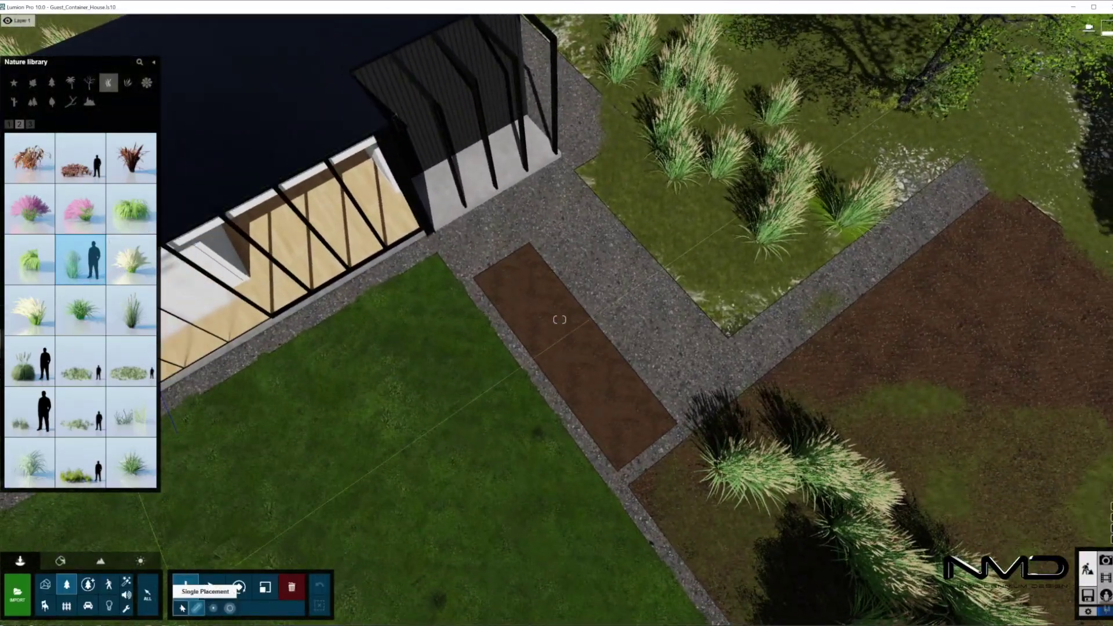
click(626, 197)
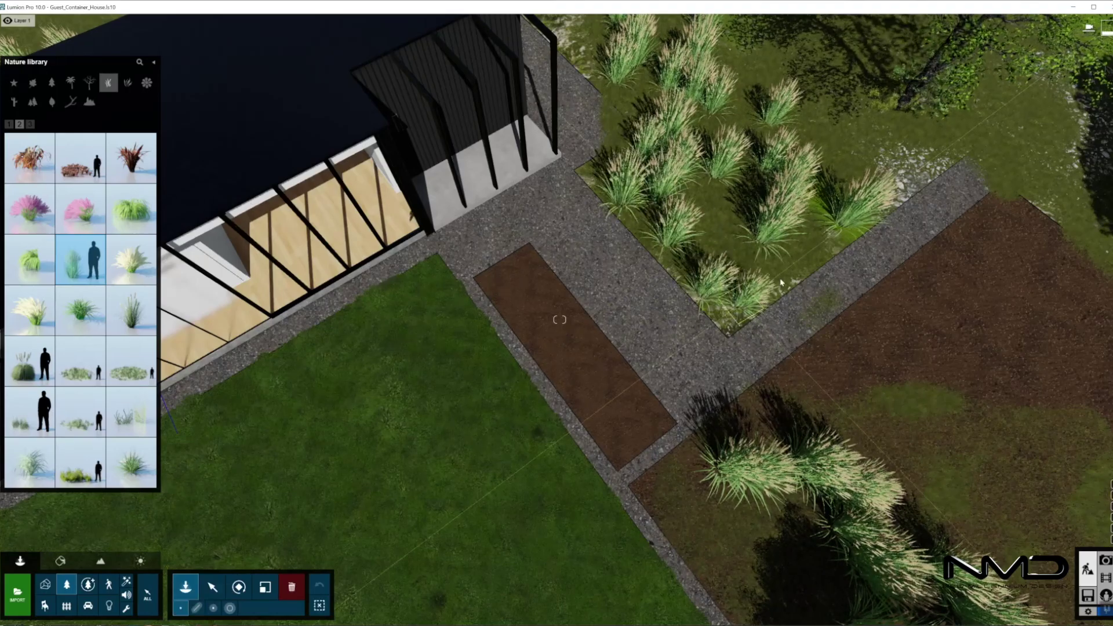
right_drag(670, 243, 792, 398)
click(750, 415)
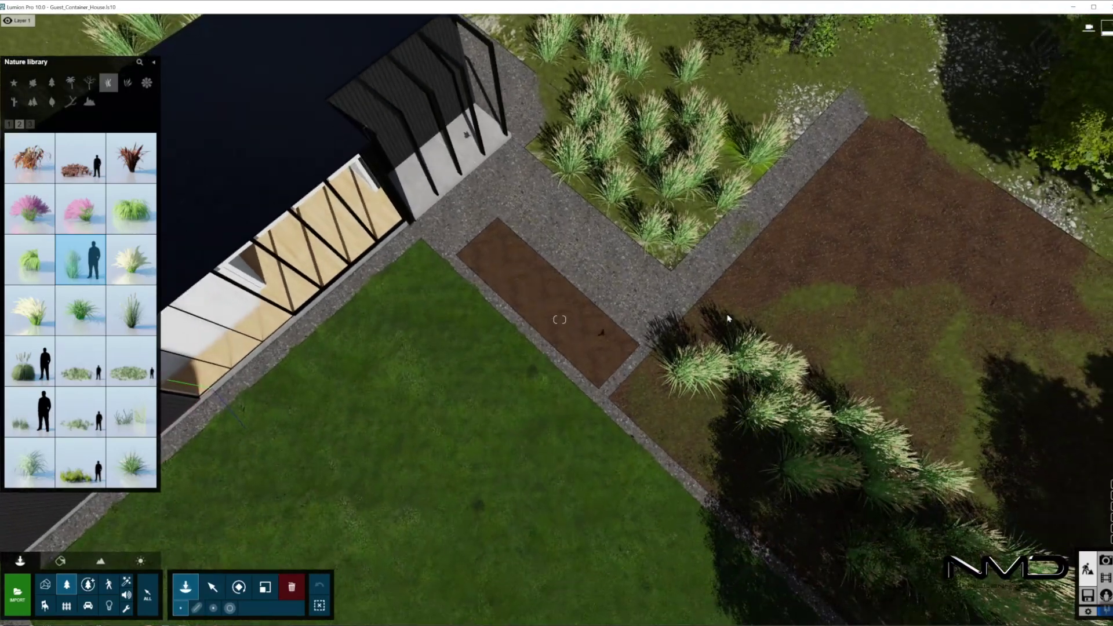
click(728, 315)
click(786, 254)
click(776, 319)
click(801, 330)
click(610, 336)
Choose hedgehog agave 001 from the Fine-detail Nature library's plants as the object to place.
right_drag(610, 336, 572, 339)
scroll(578, 335, down, 3)
scroll(571, 339, up, 3)
click(87, 585)
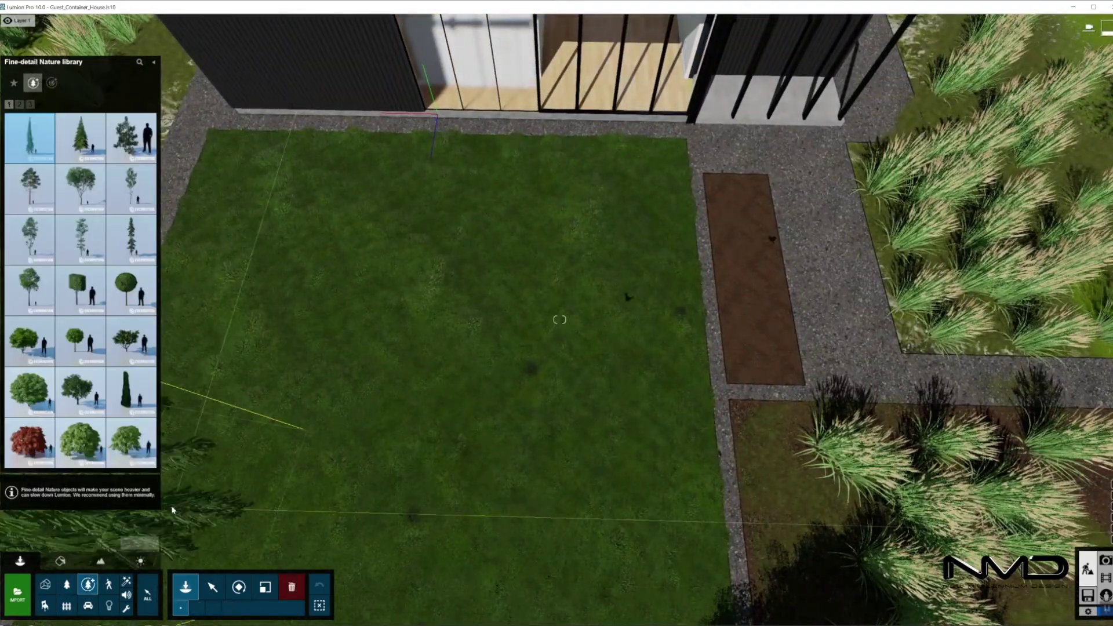
click(51, 87)
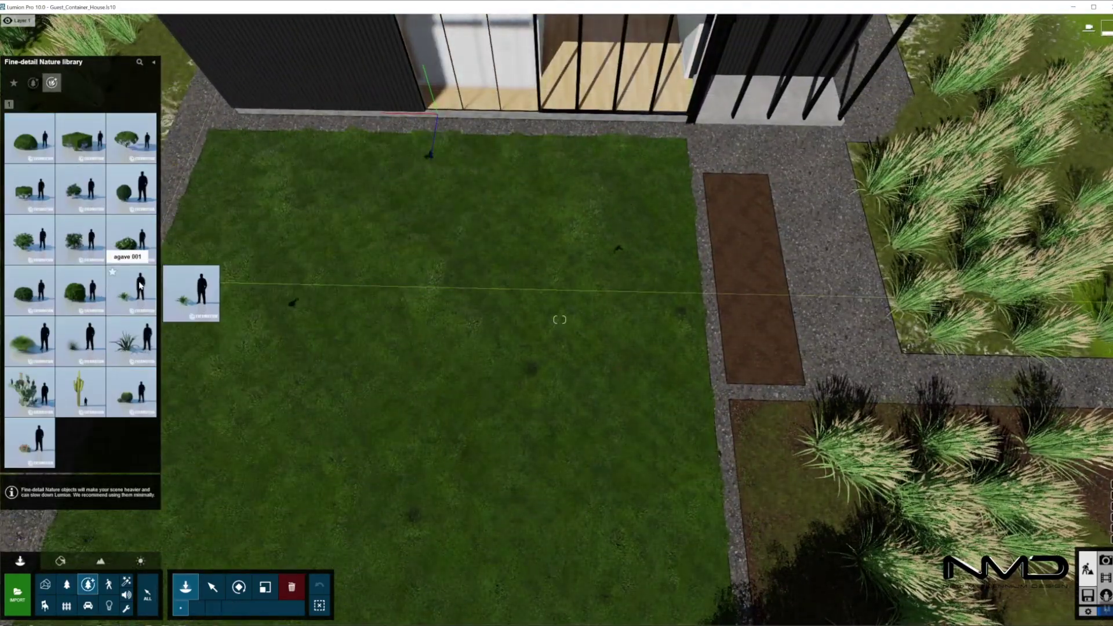
click(87, 357)
Fill the narrow planting bed beside the lawn with individually placed hedgehog agave plants.
right_drag(586, 391, 699, 409)
click(285, 231)
click(318, 192)
click(351, 235)
click(394, 273)
click(457, 261)
click(356, 174)
click(308, 211)
click(431, 289)
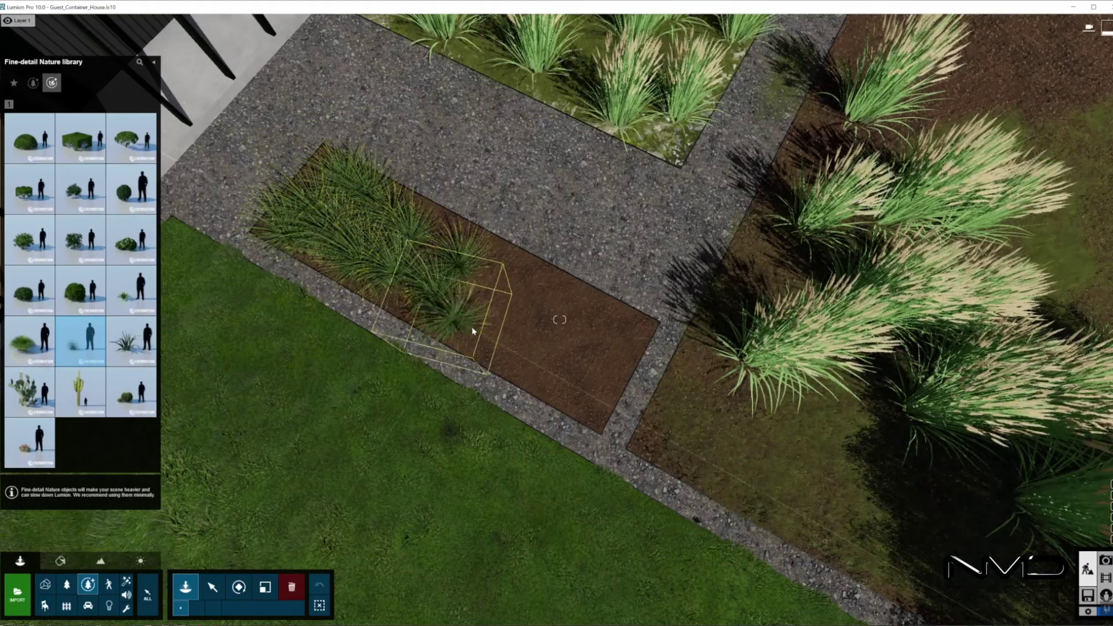
click(473, 330)
click(565, 350)
click(530, 318)
click(504, 281)
click(580, 391)
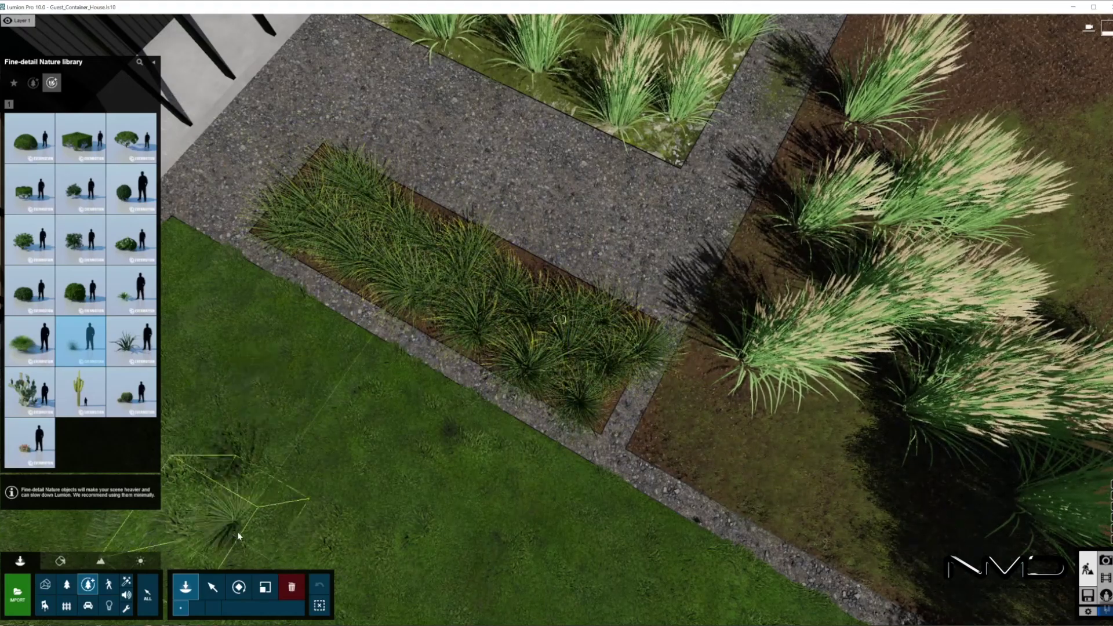
Select all hedgehog agaves in the narrow planting bed and randomize their rotation and size.
key(Escape)
click(934, 95)
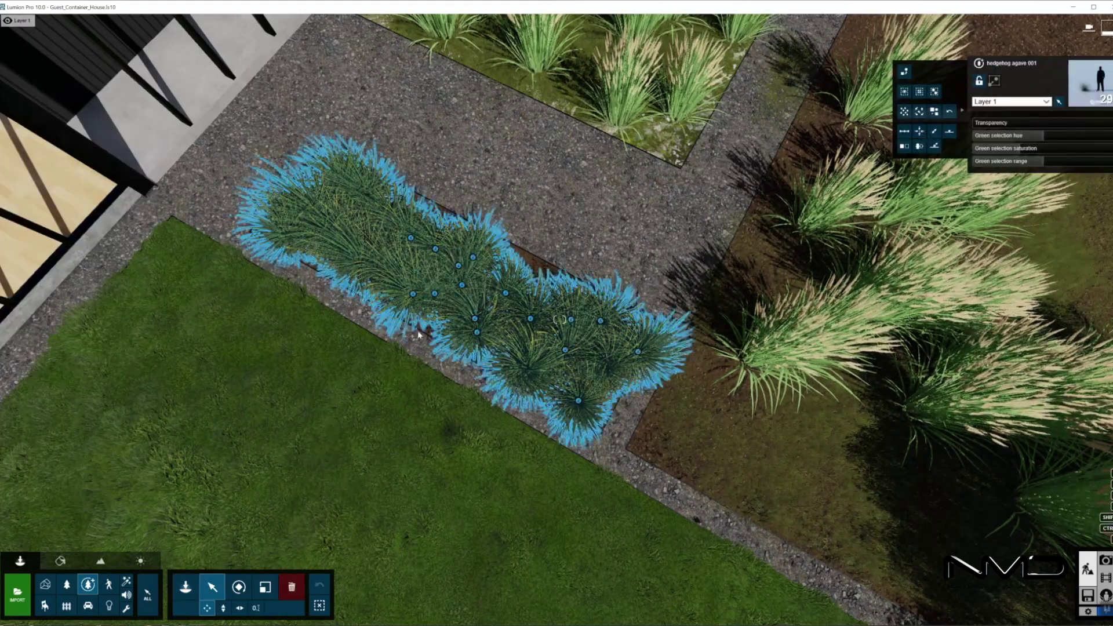
click(921, 112)
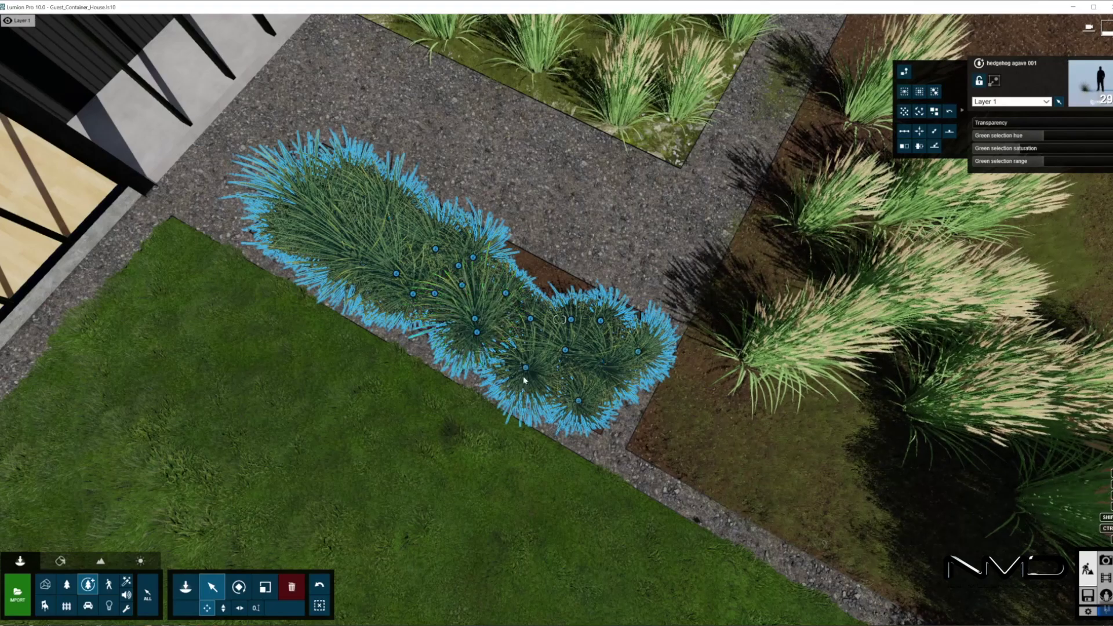
Scale down the selected hedgehog agaves so they fit within the narrow planting bed, and clear the selection.
key(l)
drag(507, 294, 508, 306)
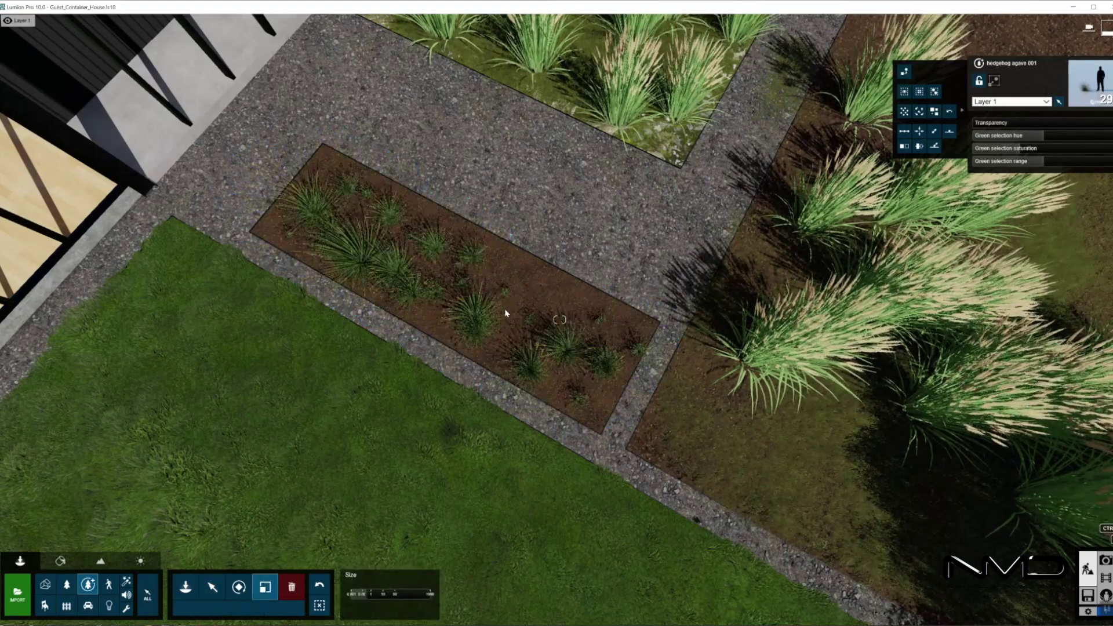
key(ctrl+z)
key(m)
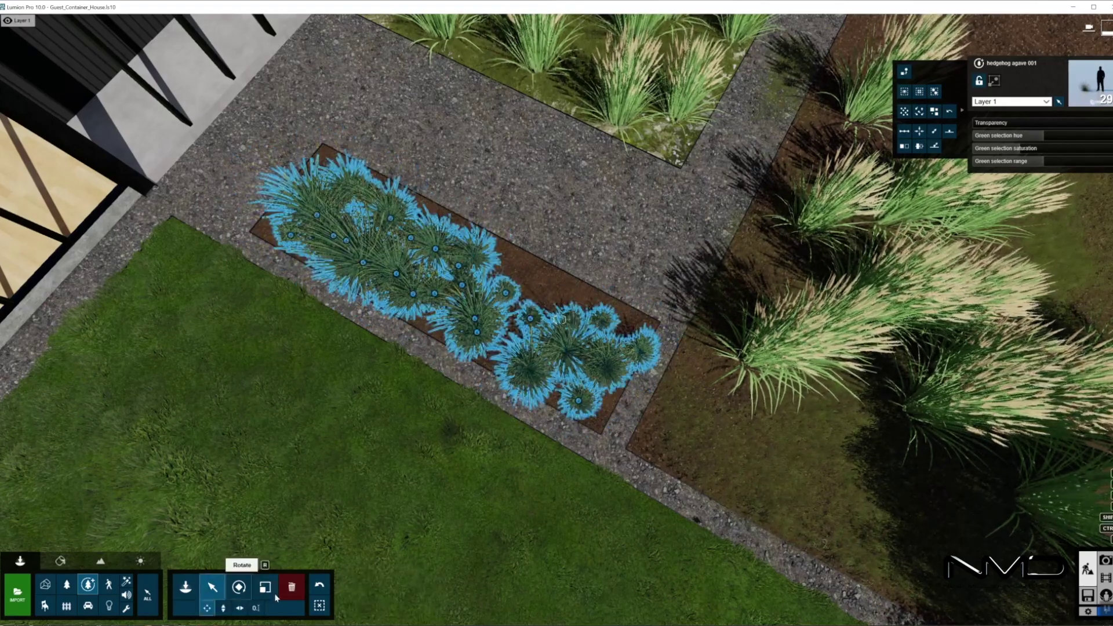
click(320, 605)
Move individual agaves within the narrow planting bed to spread them more evenly.
click(474, 323)
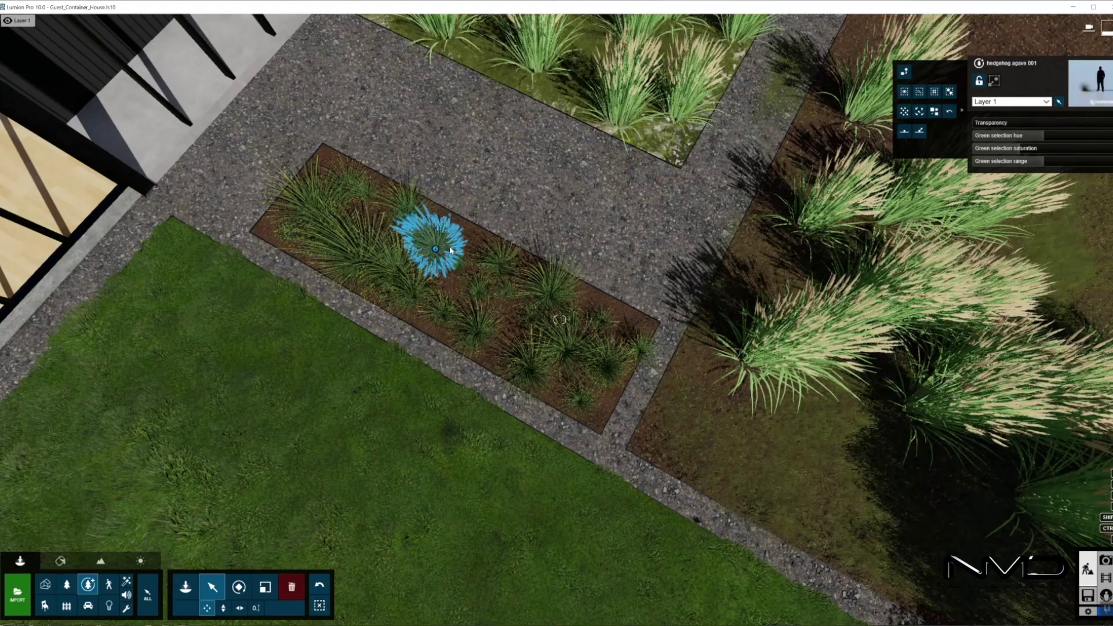
drag(565, 350, 504, 320)
drag(409, 266, 381, 257)
right_drag(560, 320, 560, 320)
click(177, 21)
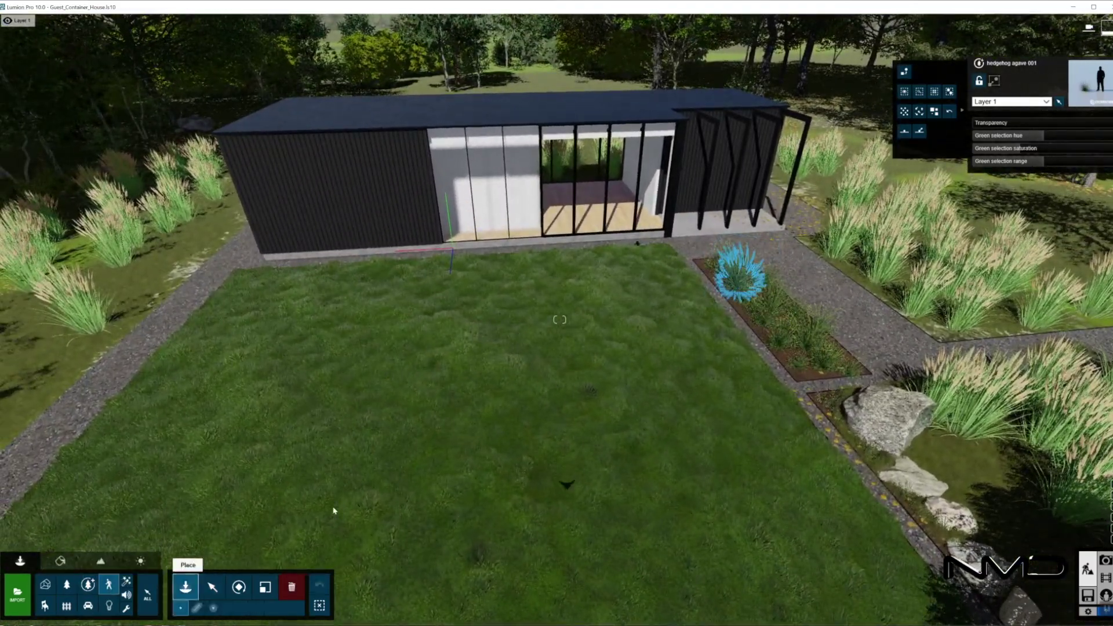
Place the Man Asian 0003 Idle character on the wooden floor behind the glass front and rotate him.
click(109, 584)
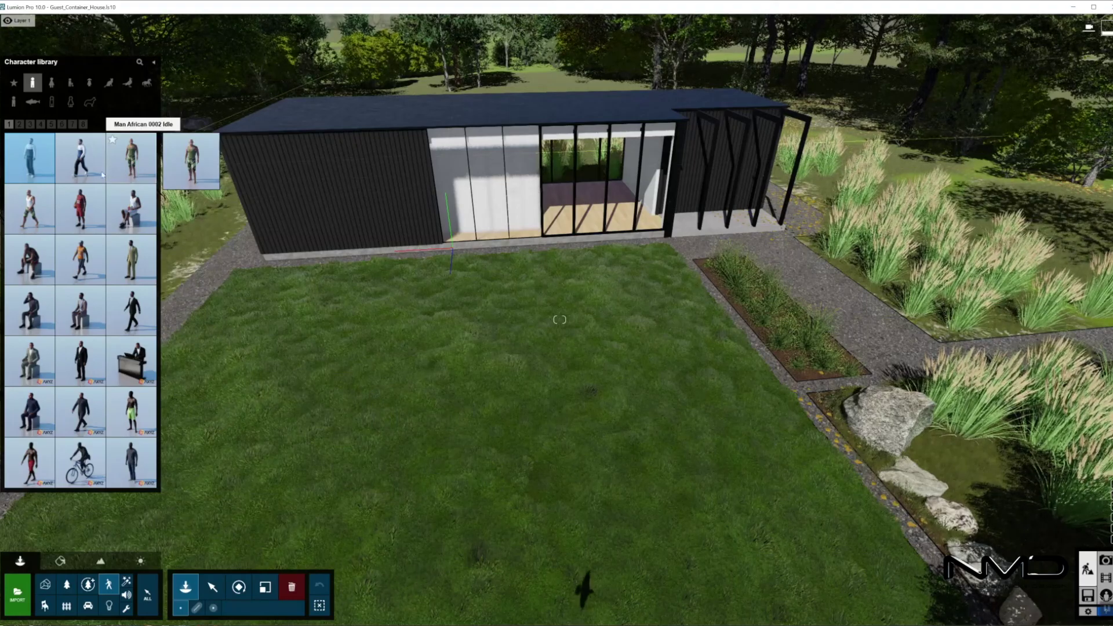
click(23, 125)
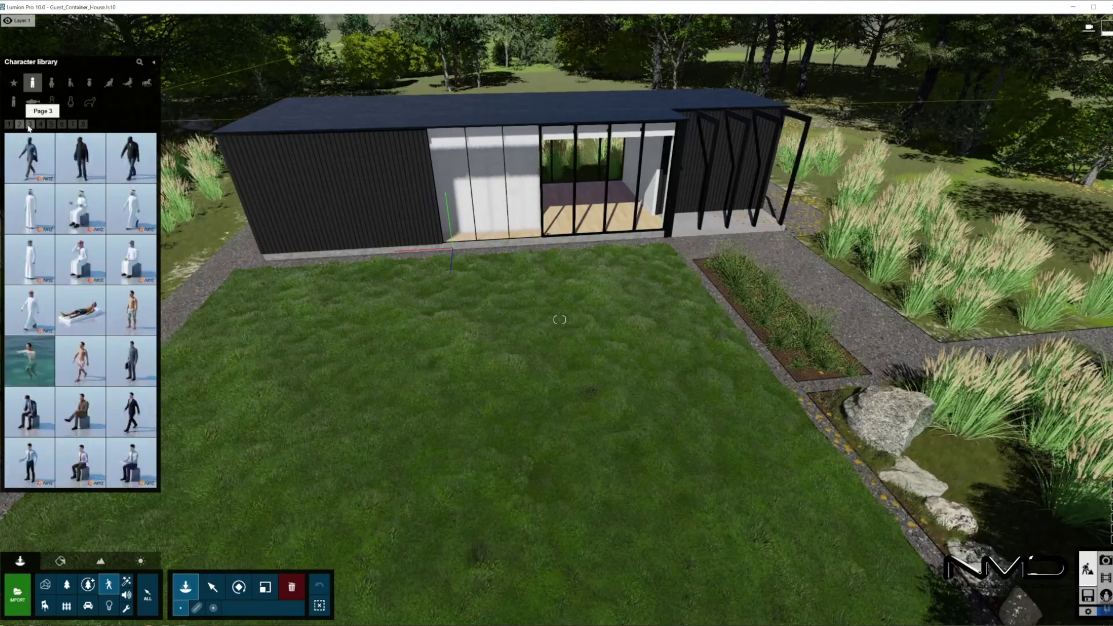
click(30, 463)
key(w)
right_drag(318, 383, 311, 439)
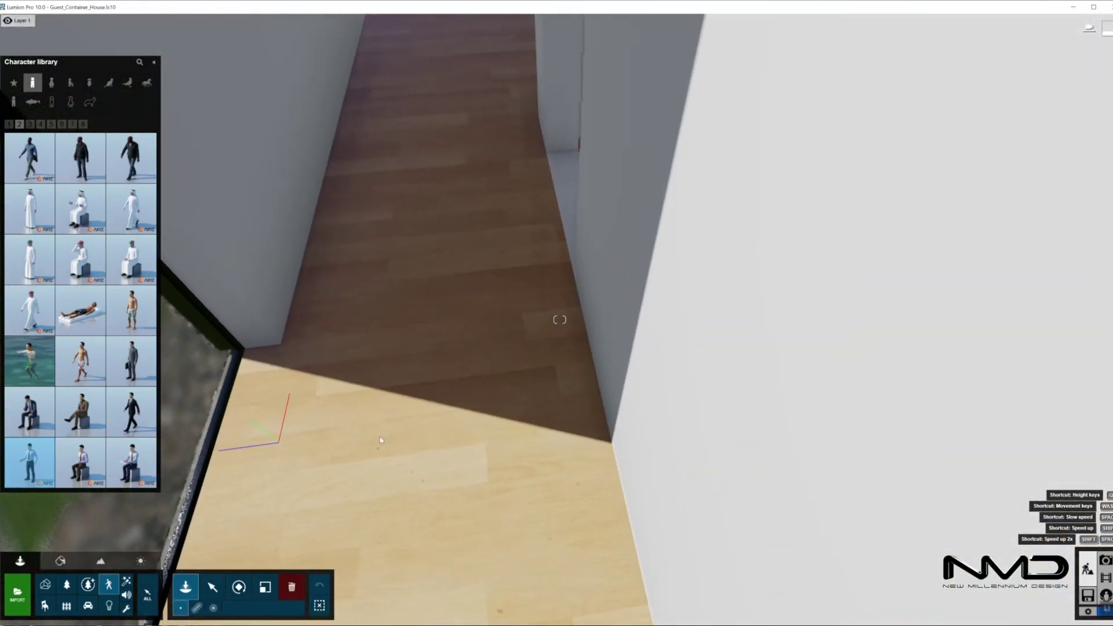
click(431, 452)
click(239, 587)
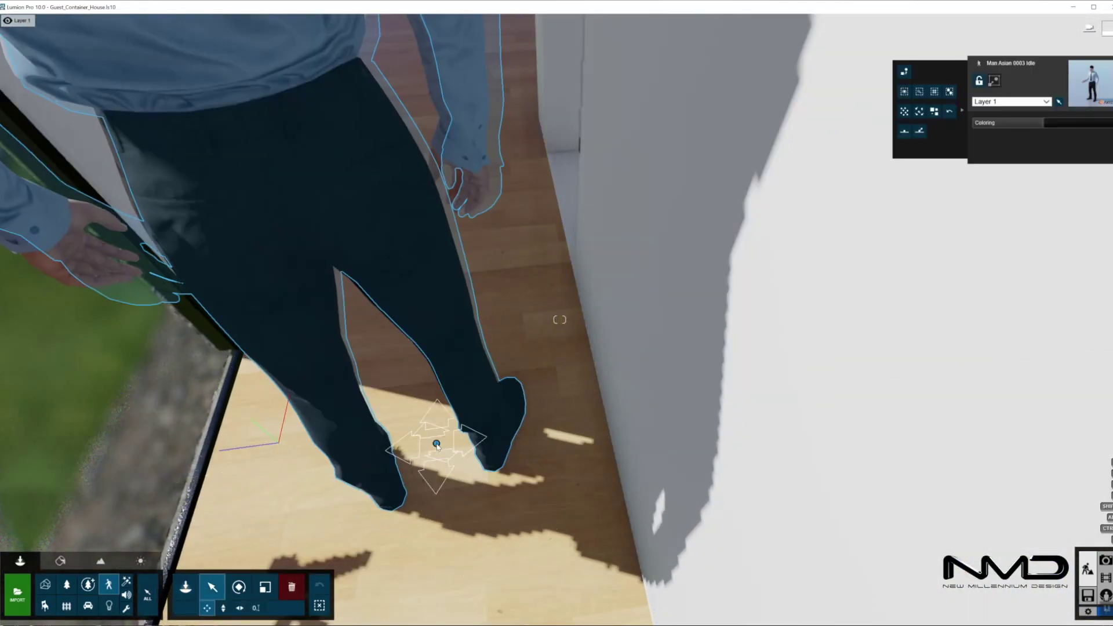
drag(483, 547, 508, 516)
Place the Woman Asian 0003 Idle character on the wooden floor near the man and rotate her.
click(185, 587)
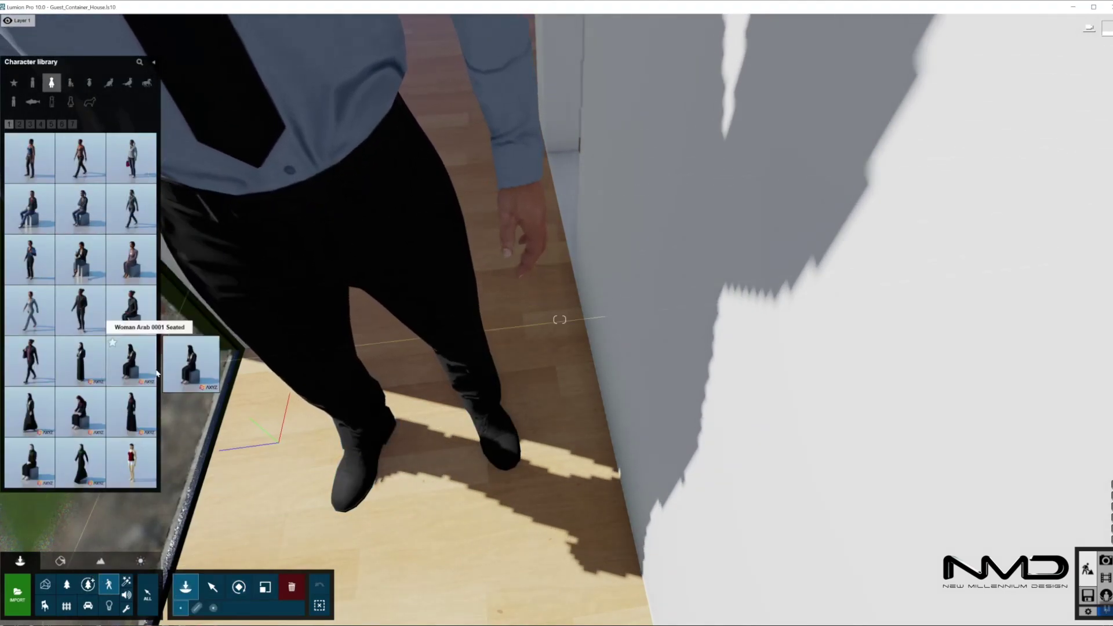
click(20, 125)
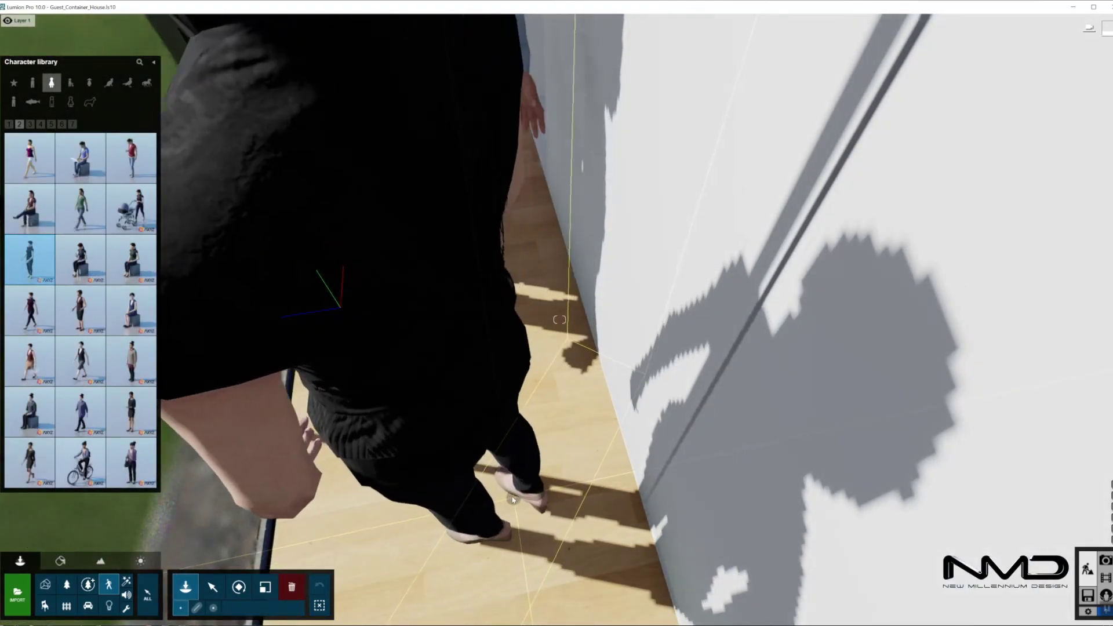
click(513, 500)
key(r)
drag(513, 499, 488, 441)
key(s)
right_drag(488, 441, 655, 406)
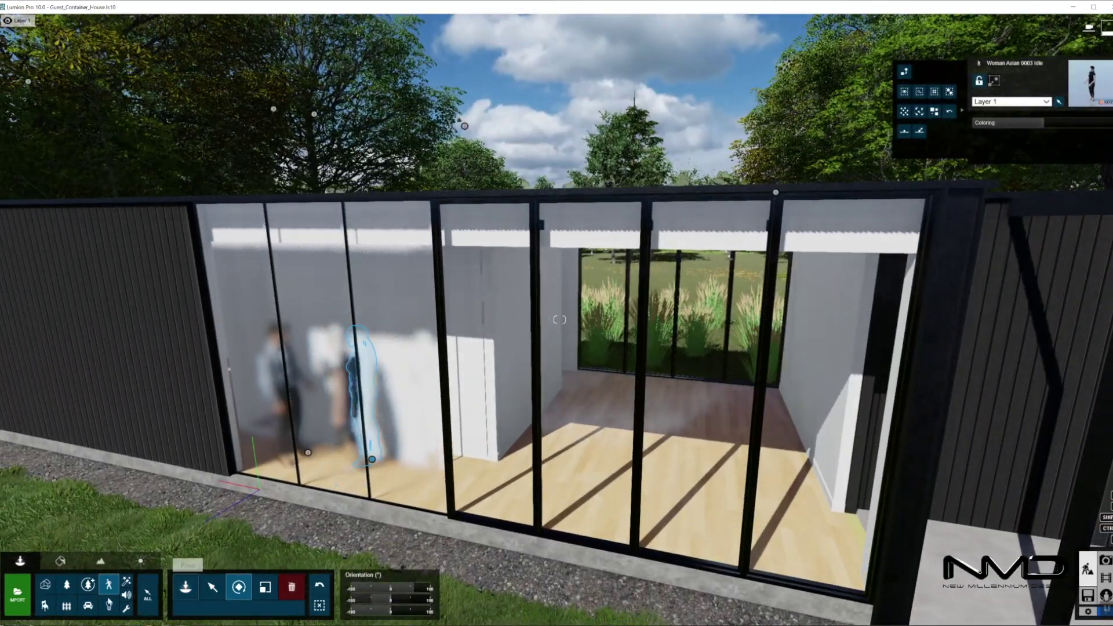
Choose the swivel lounge chair LoungeChair 008 from the indoor seating models as the object to place.
click(188, 586)
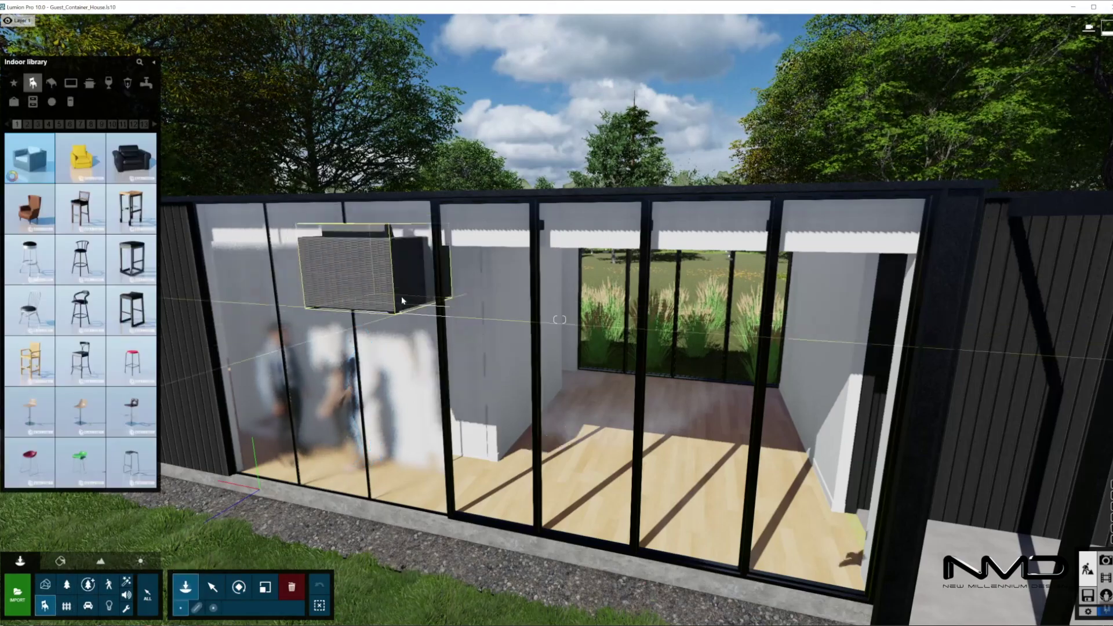
click(37, 125)
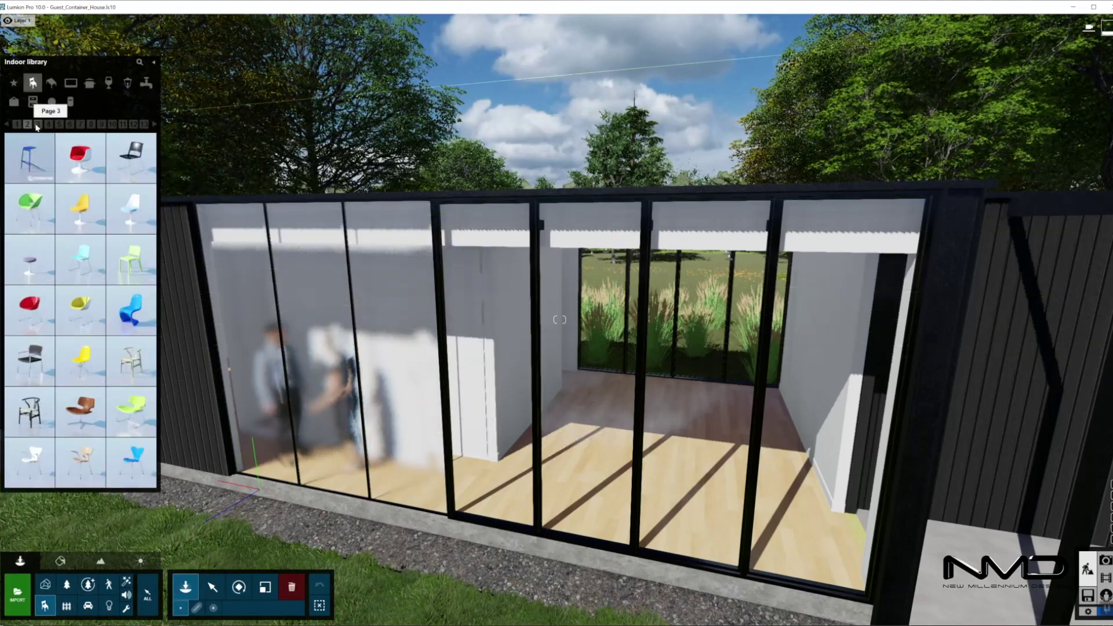
click(38, 124)
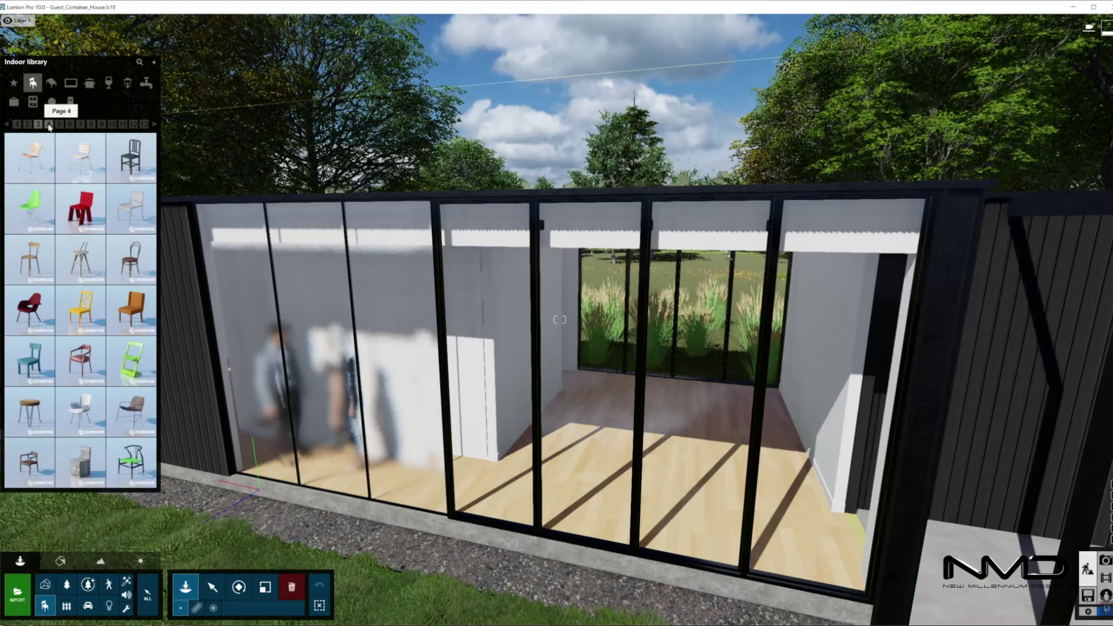
click(49, 126)
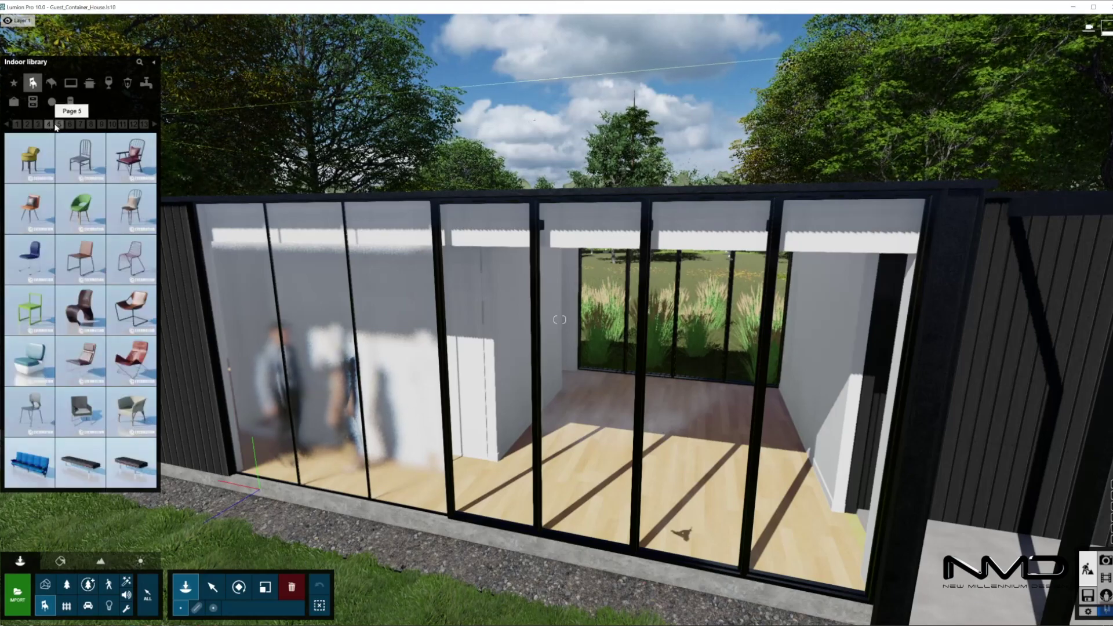
click(60, 125)
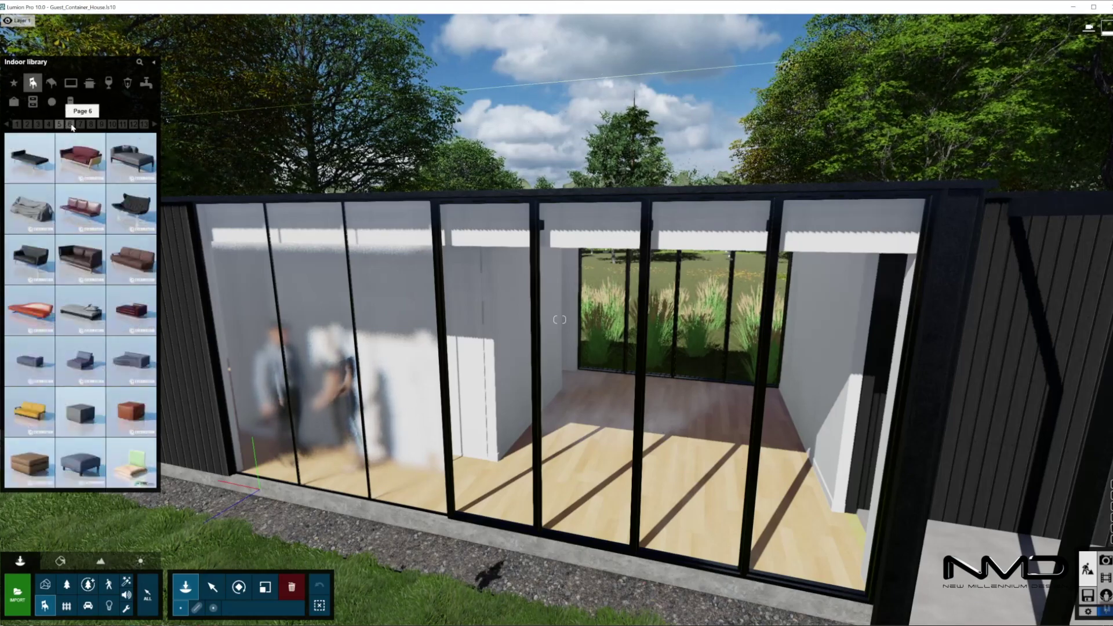
click(71, 125)
click(81, 124)
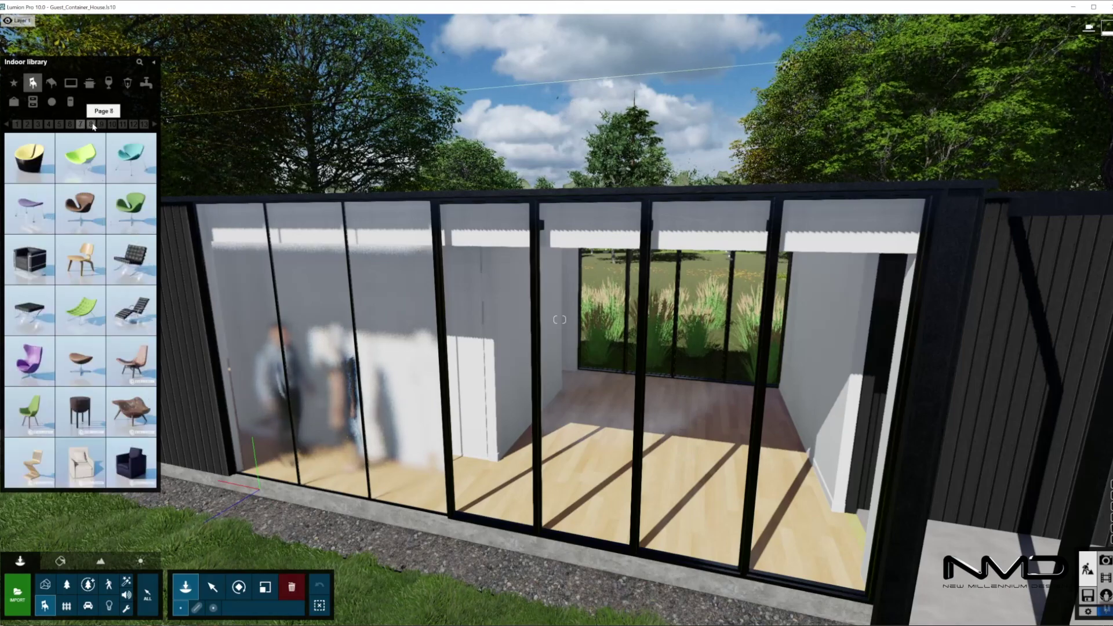
click(87, 211)
Place the lounge chair on the floor in front of the rear windows and rotate it to face the room.
right_drag(413, 361, 422, 394)
key(w)
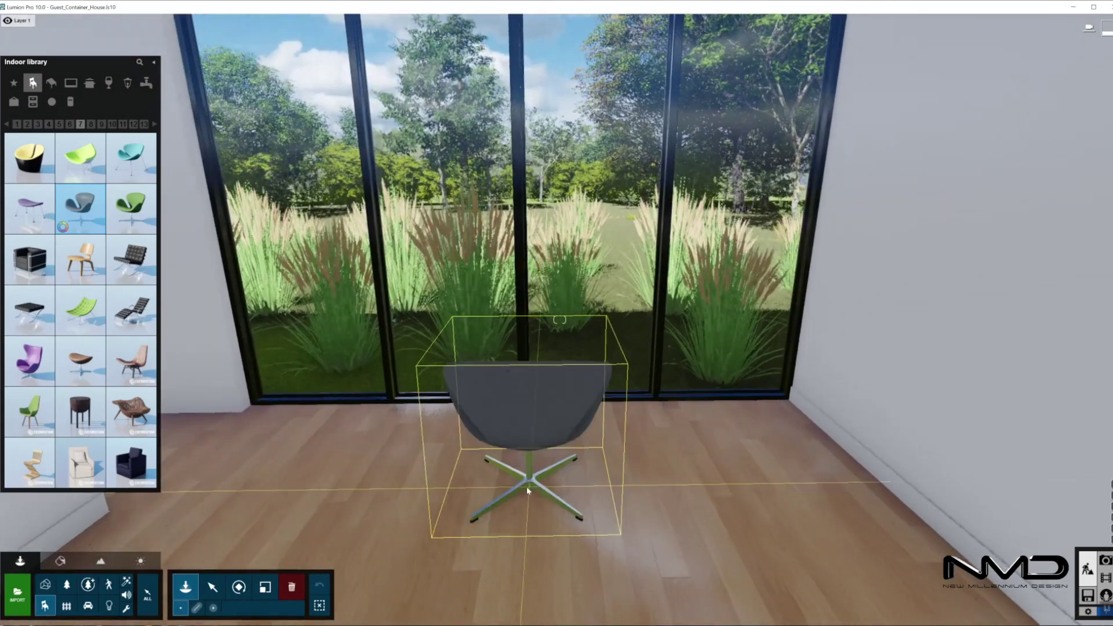
click(517, 496)
key(r)
drag(518, 492, 460, 557)
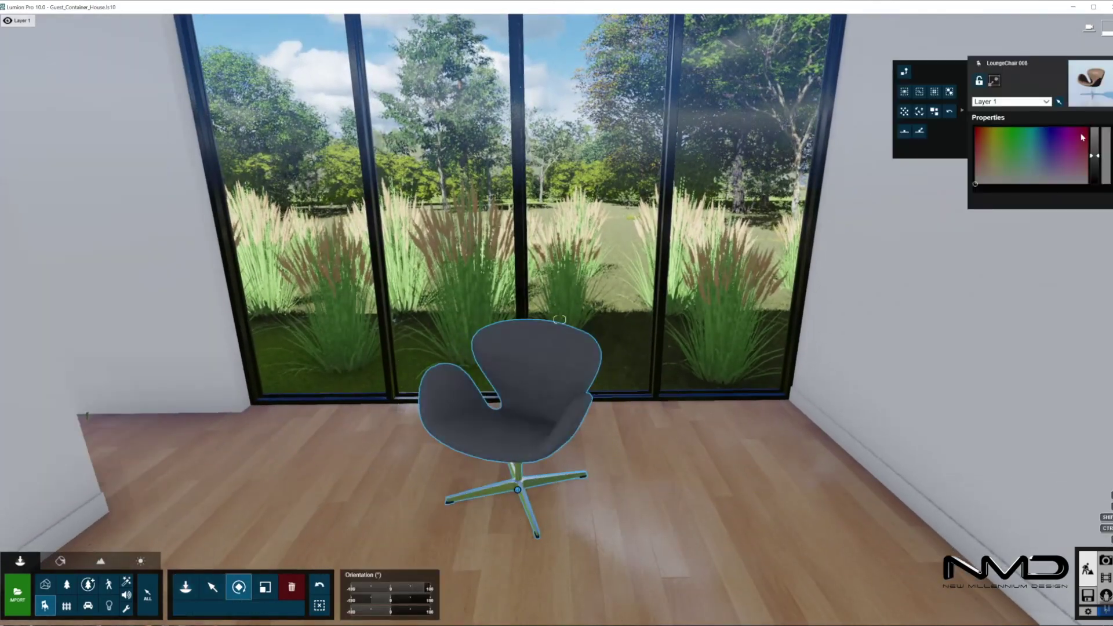
Recolour the lounge chair's upholstery deep red and adjust the brightness of the colour.
click(1087, 136)
click(1095, 144)
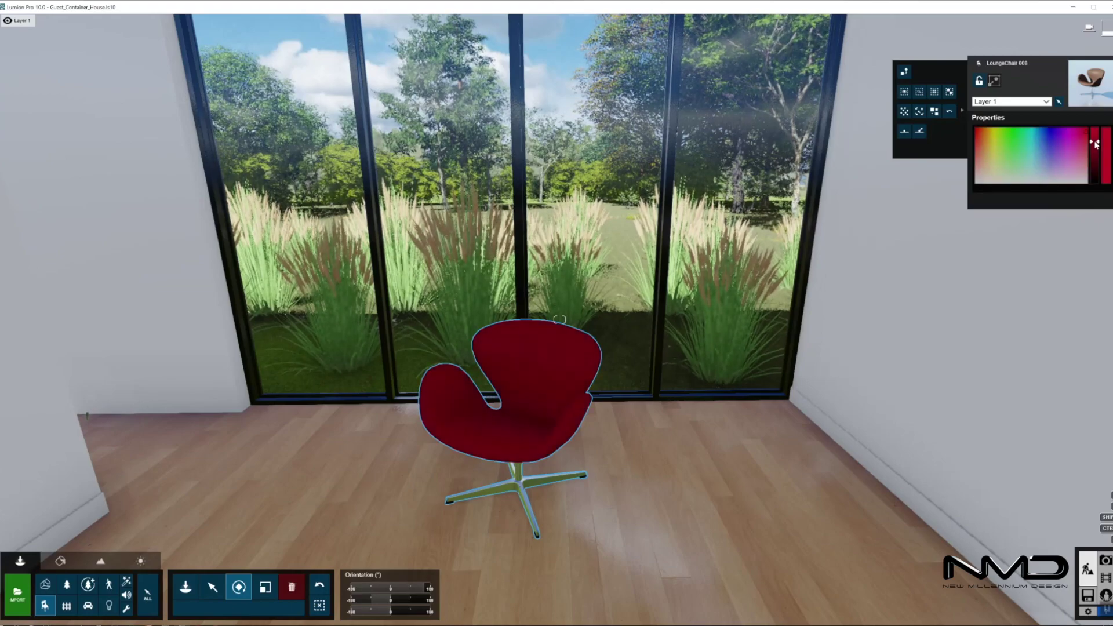
click(1094, 138)
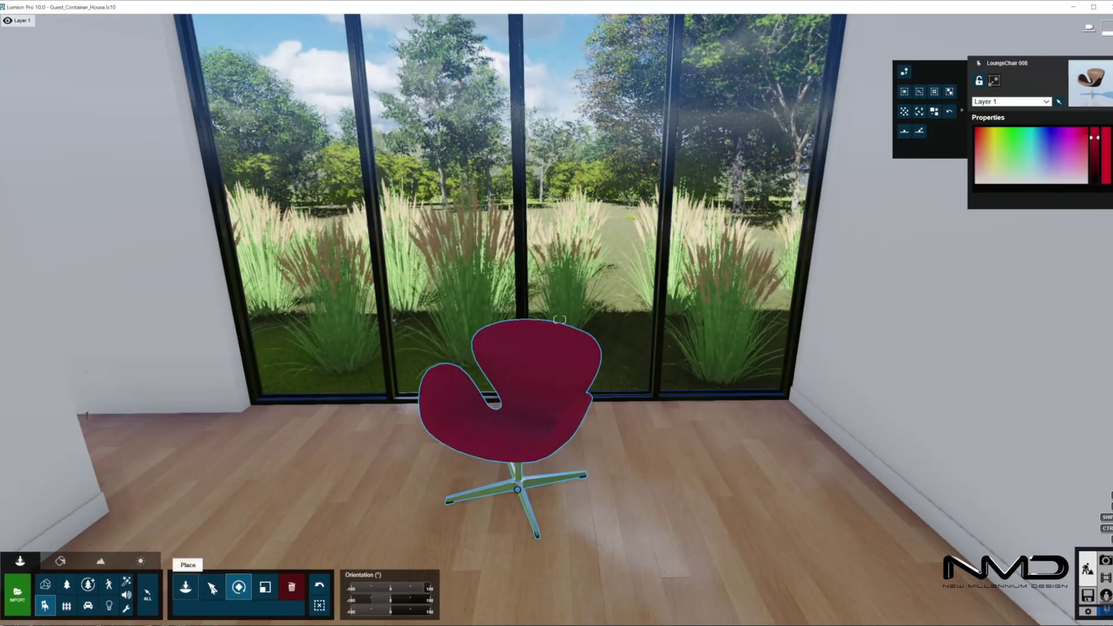
Choose Sofa 041 from the last page of the indoor seating models as the object to place.
click(185, 587)
click(95, 124)
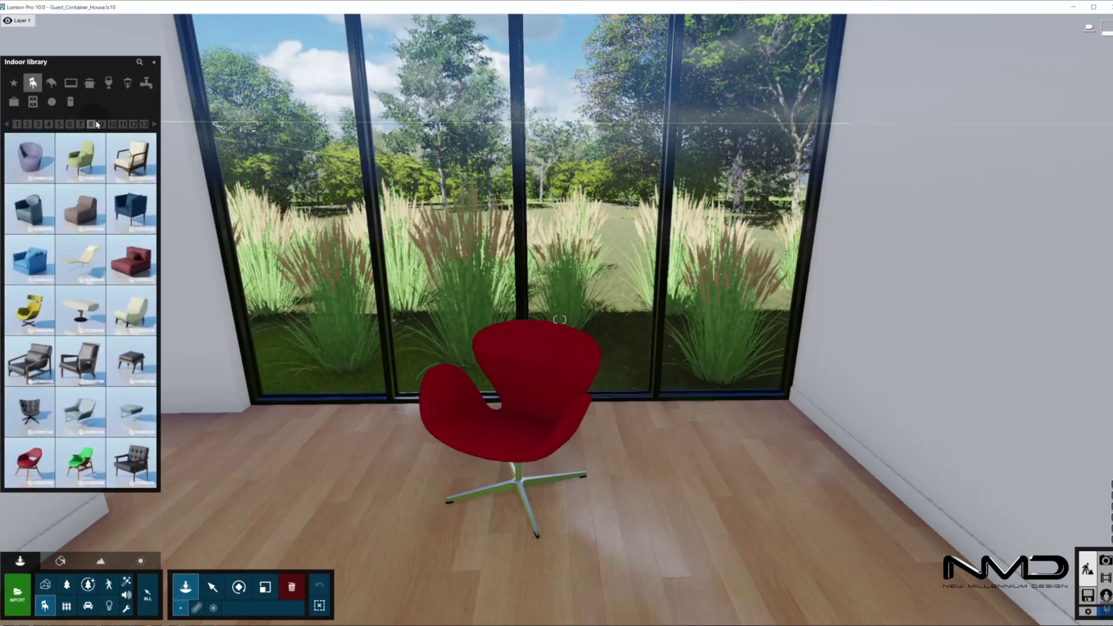
click(102, 124)
click(112, 124)
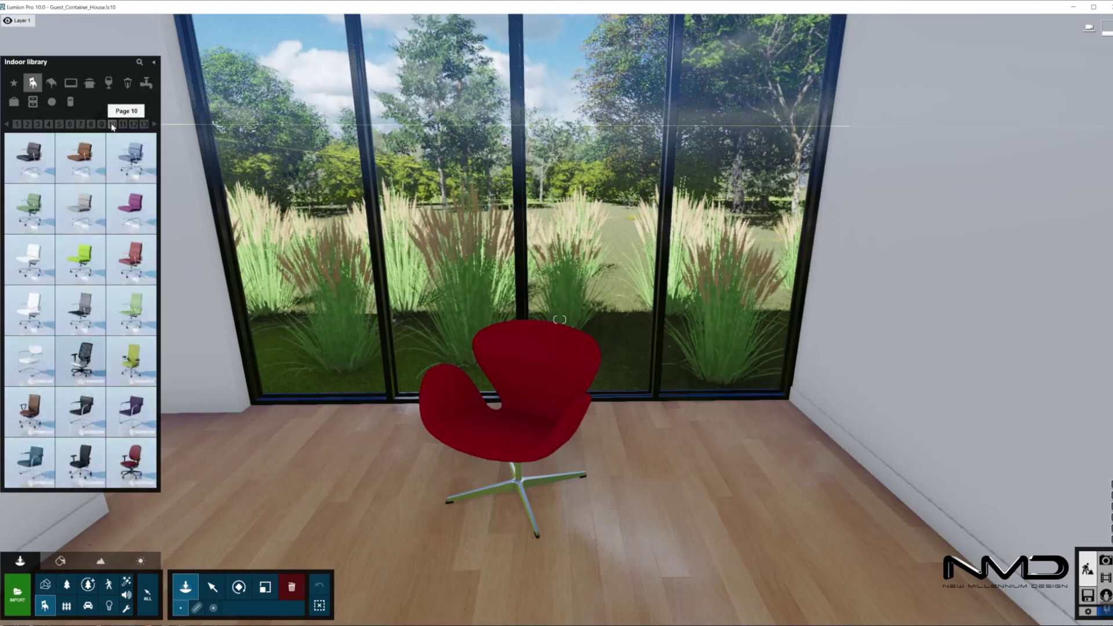
click(122, 125)
click(134, 124)
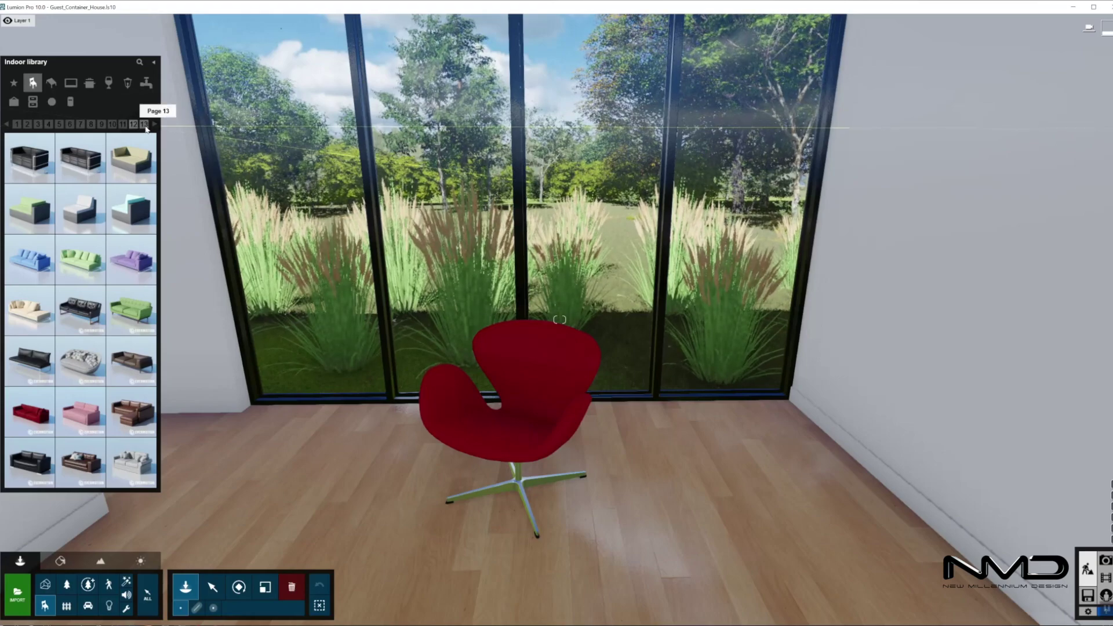
click(145, 124)
click(138, 461)
Place the sofa beside the lounge chair, rotate it to face the room and move it against the side wall.
right_drag(442, 454, 752, 427)
click(691, 473)
key(r)
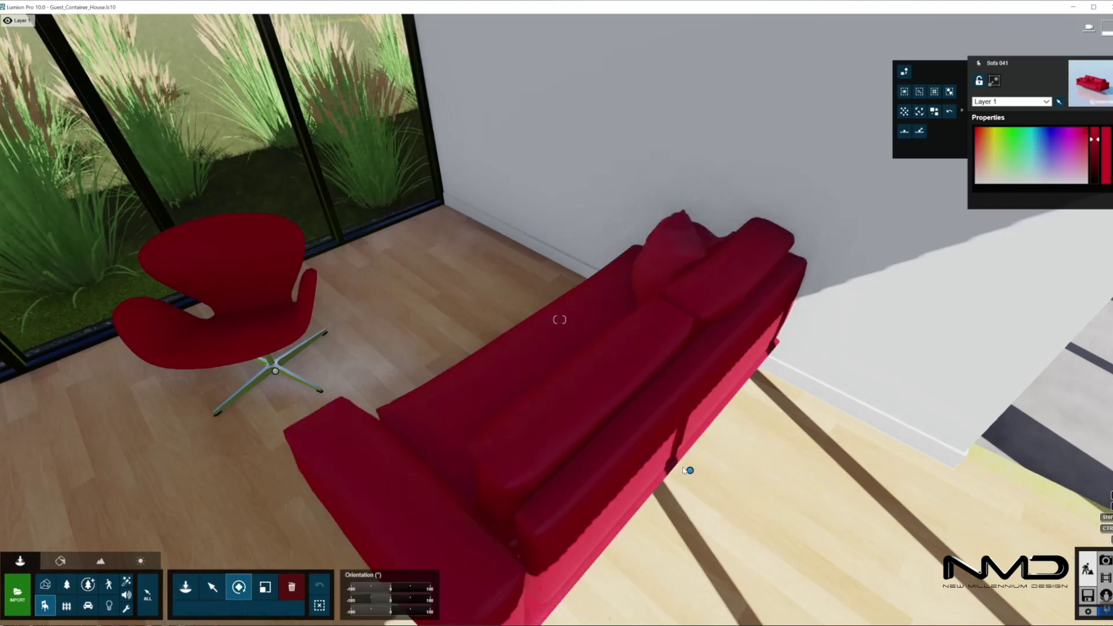
drag(690, 472, 651, 525)
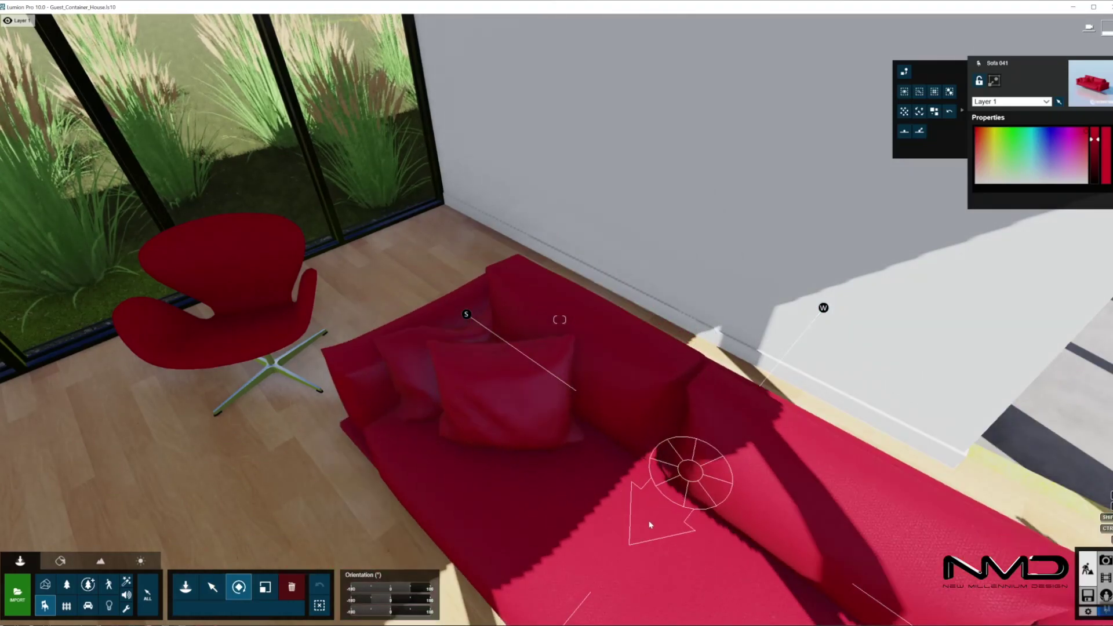
key(m)
drag(692, 470, 701, 346)
right_drag(370, 441, 290, 444)
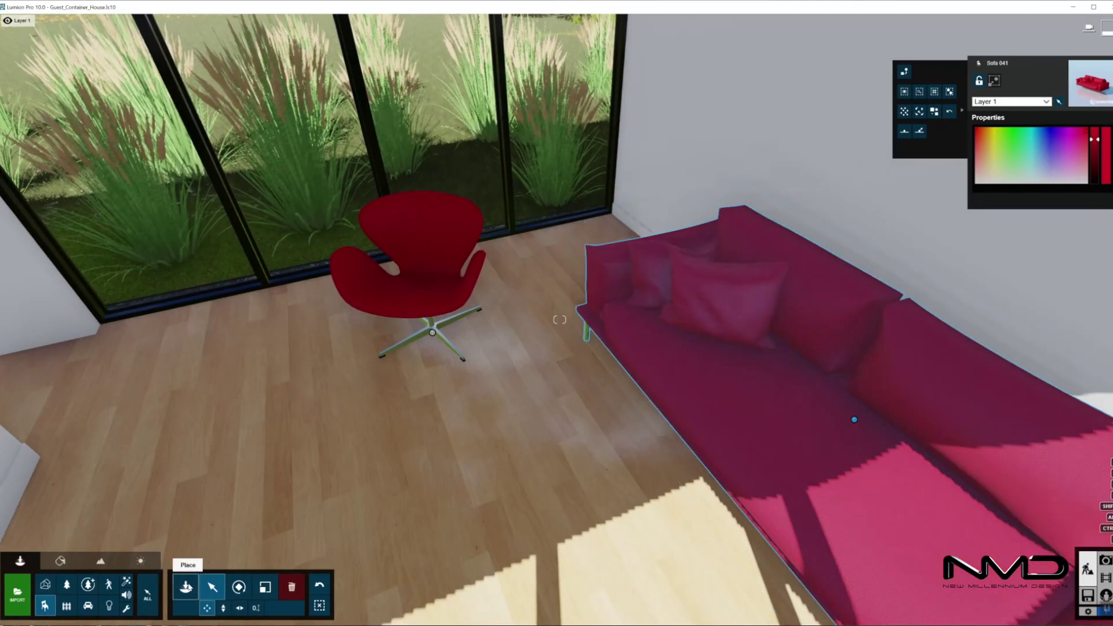
Place FloorLamp 001 in the corner between the lounge chair and the sofa, and rotate it.
click(186, 587)
click(128, 83)
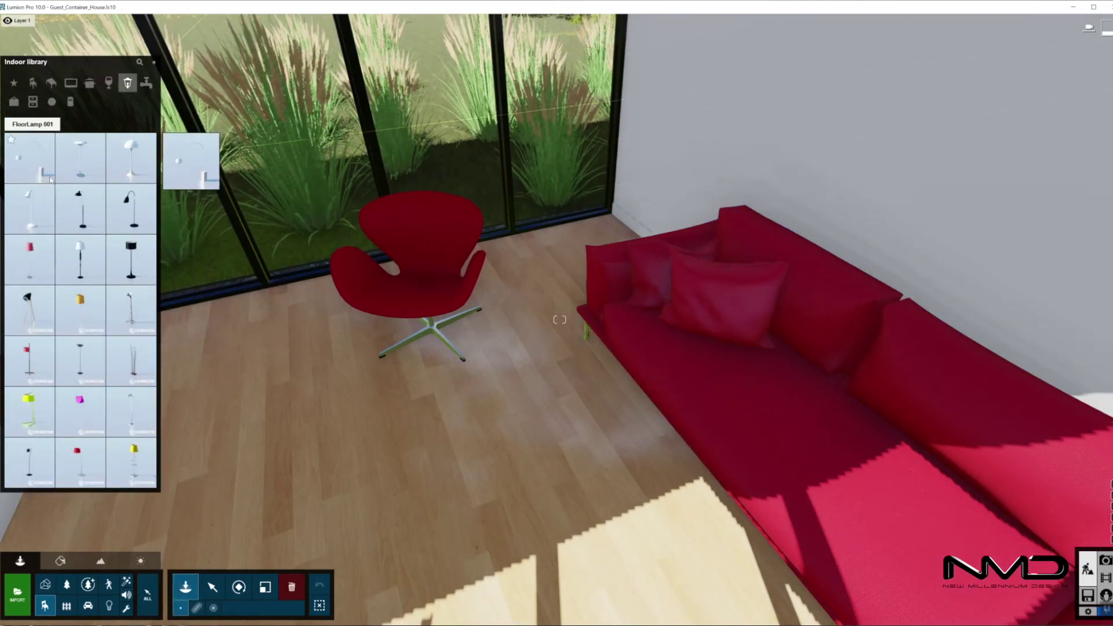
click(30, 158)
click(569, 260)
key(l)
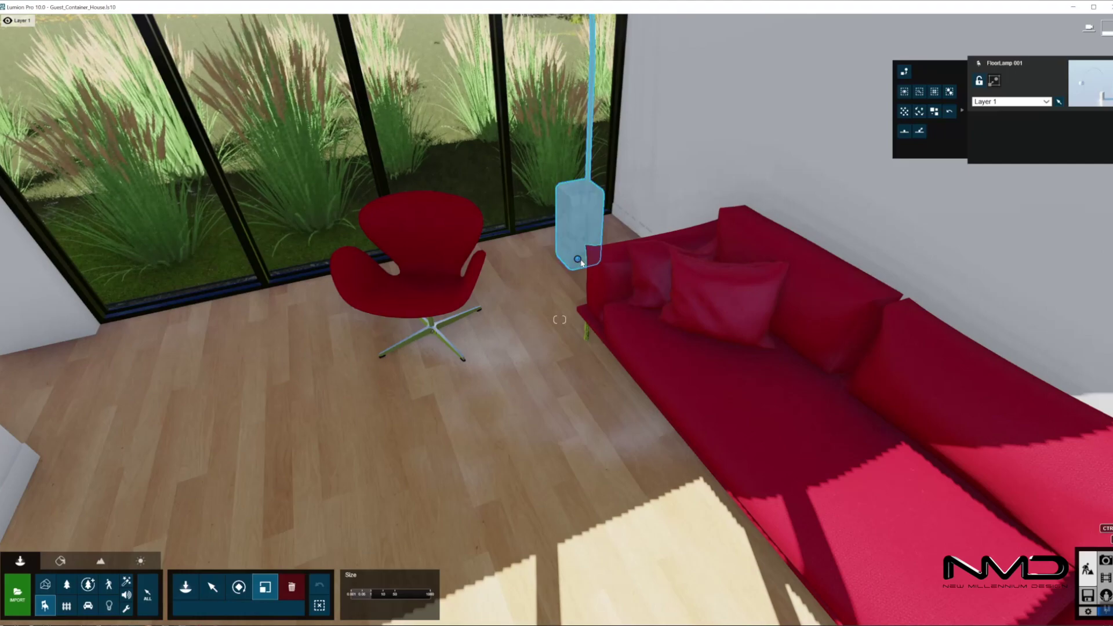
key(r)
drag(577, 260, 536, 333)
right_drag(854, 419, 449, 511)
Place the small square pedestal side table from the indoor table models against the partition wall.
click(185, 588)
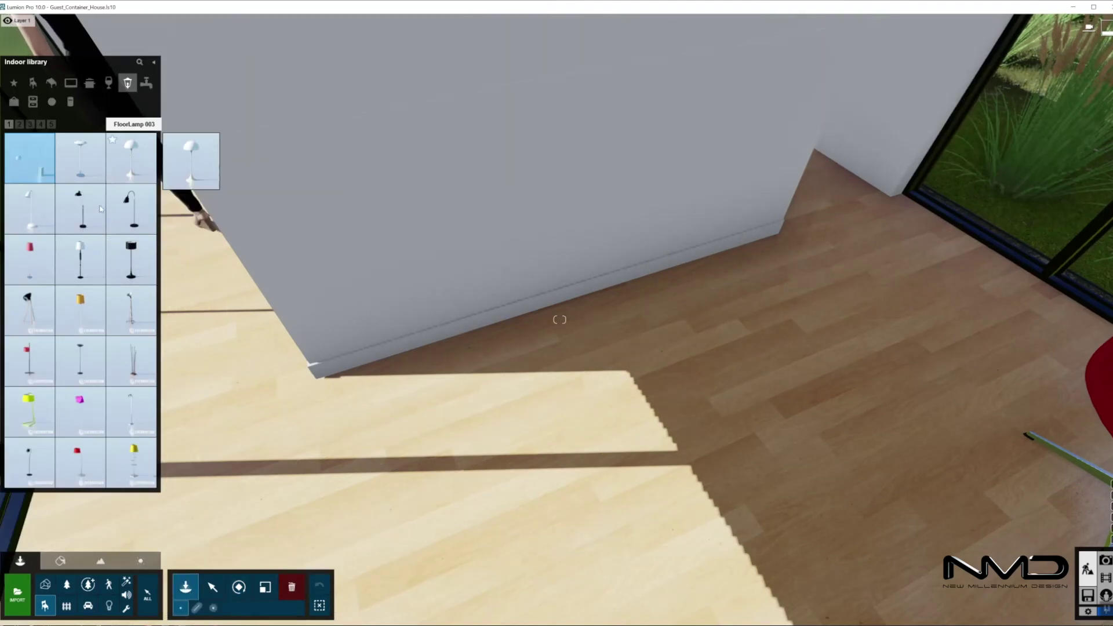
click(52, 84)
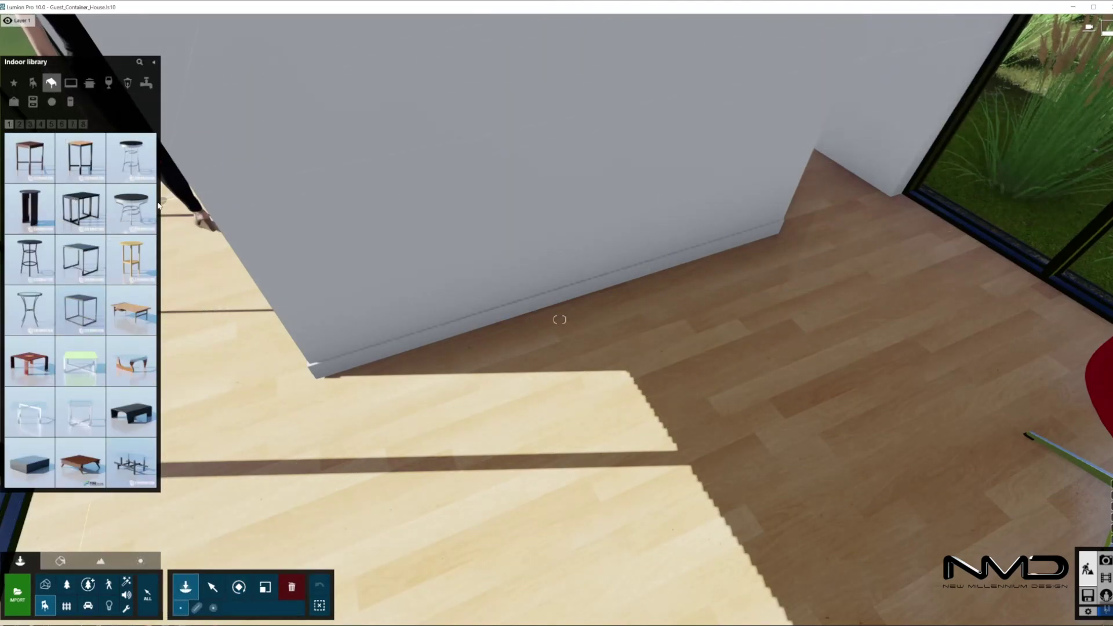
click(30, 125)
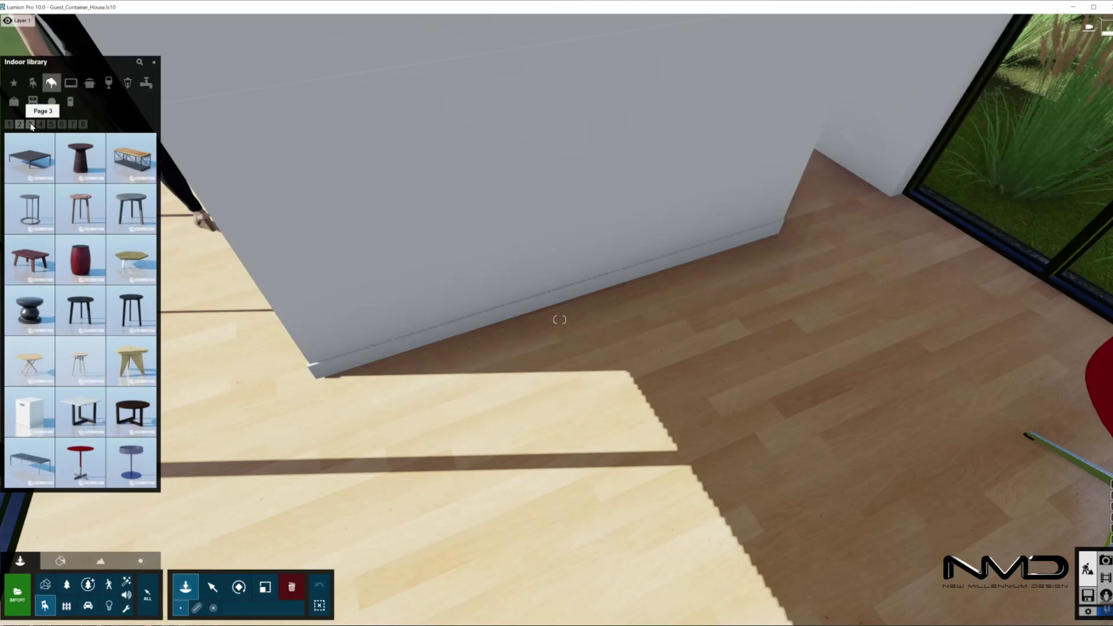
click(31, 126)
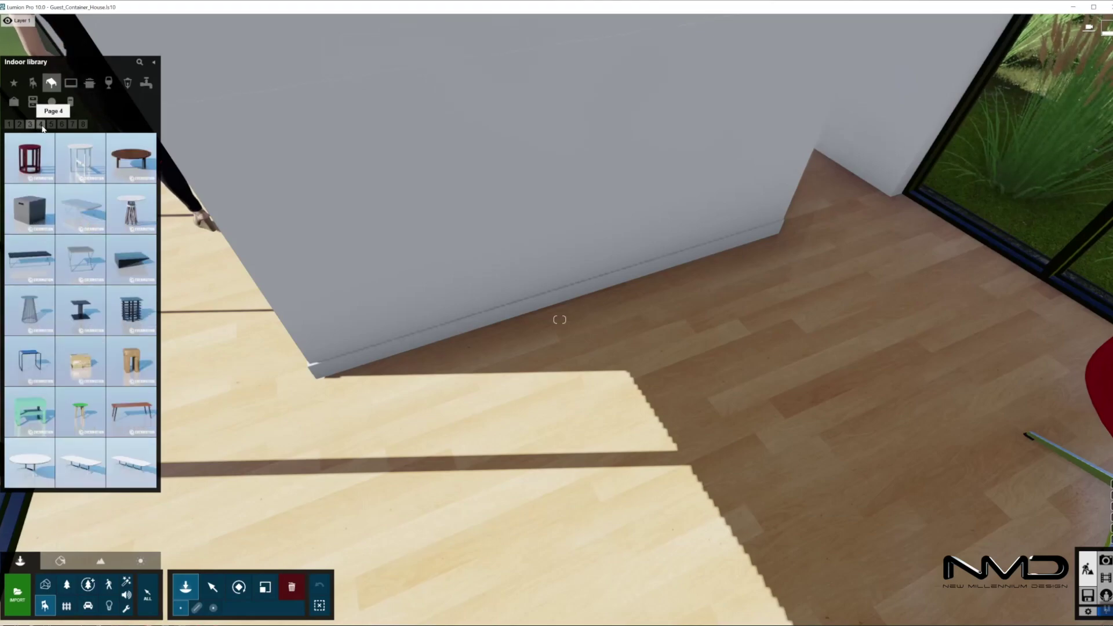
click(81, 310)
click(571, 325)
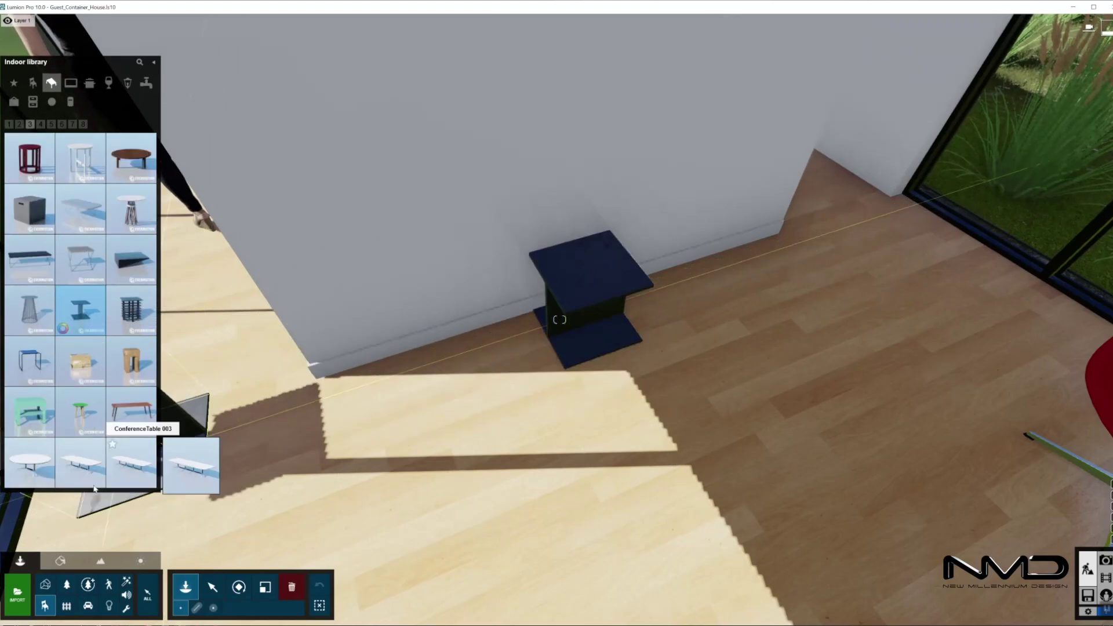
Place TV 005 from the indoor electronics models on the side table, rotate it to face the room and adjust its position.
click(75, 87)
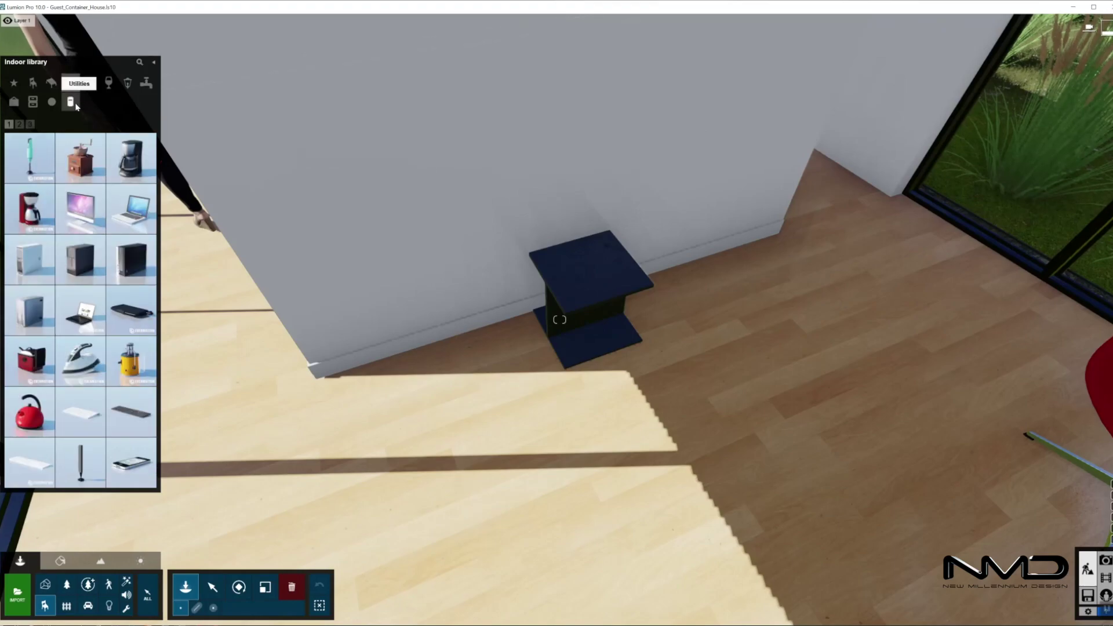
click(30, 125)
click(138, 329)
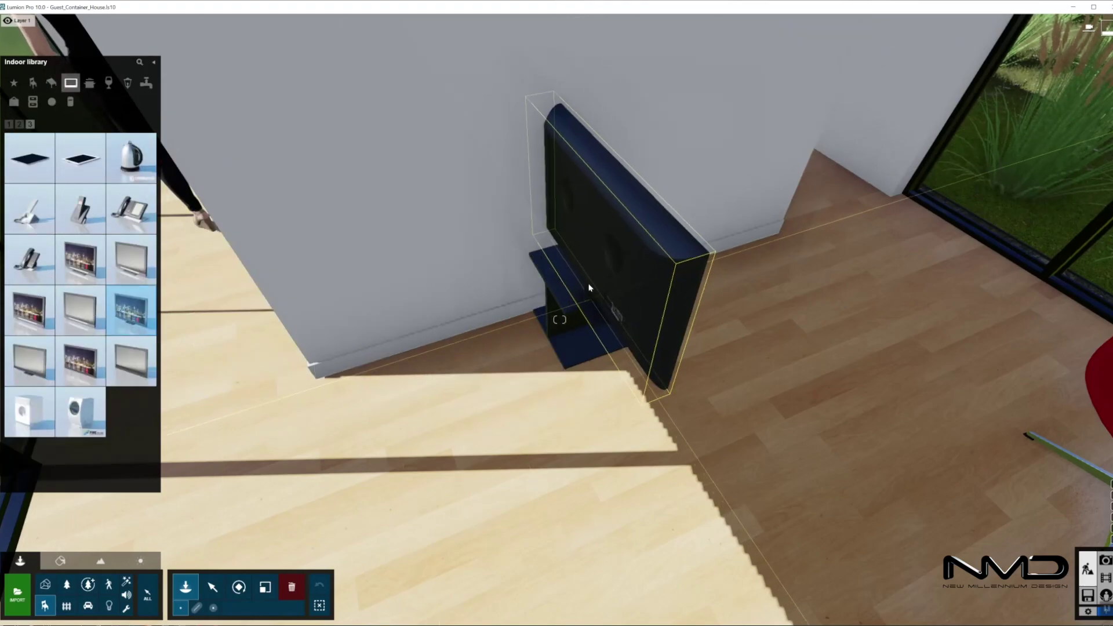
click(589, 278)
key(r)
drag(574, 294, 591, 277)
key(m)
Place a Lamp05 spotlight at the first ceiling track fixture, give it a warm colour and set its brightness to 92.5.
right_drag(629, 346, 629, 174)
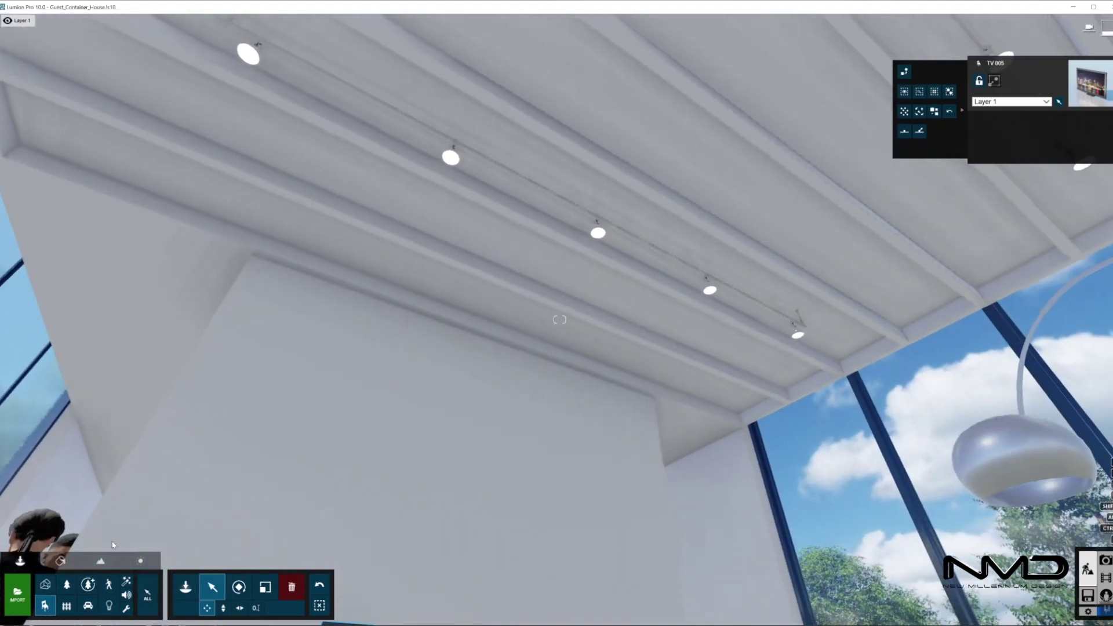
click(186, 588)
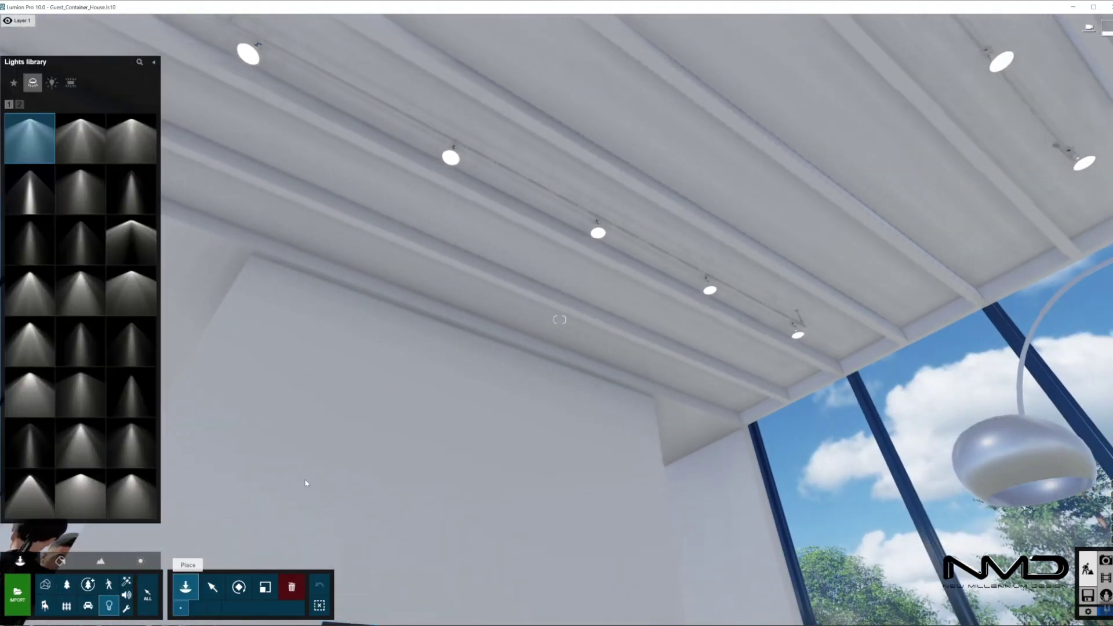
click(80, 188)
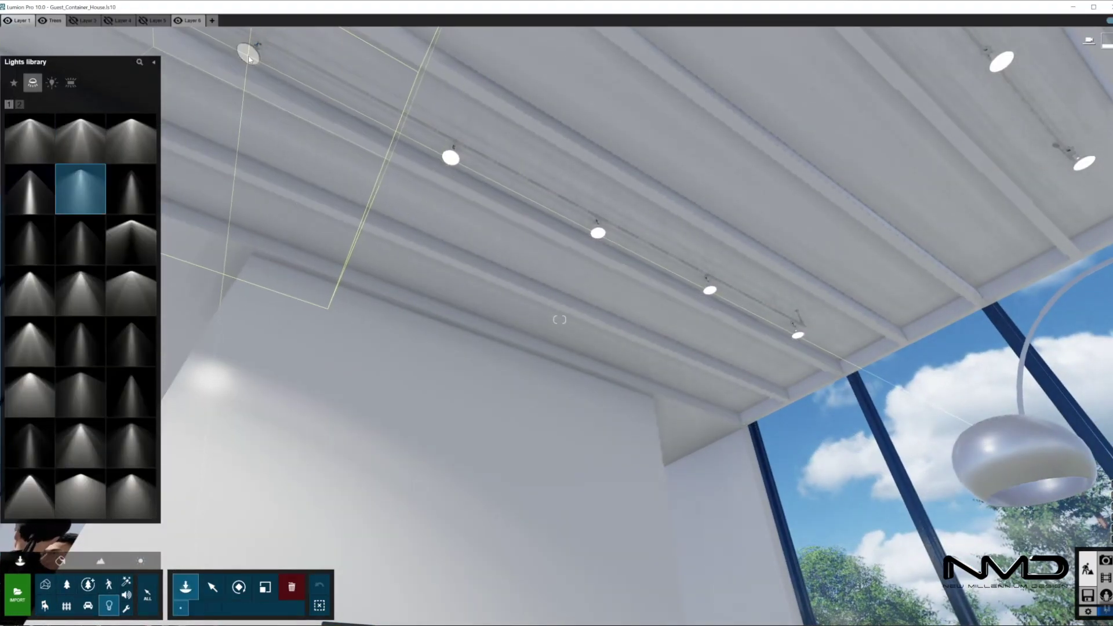
click(249, 58)
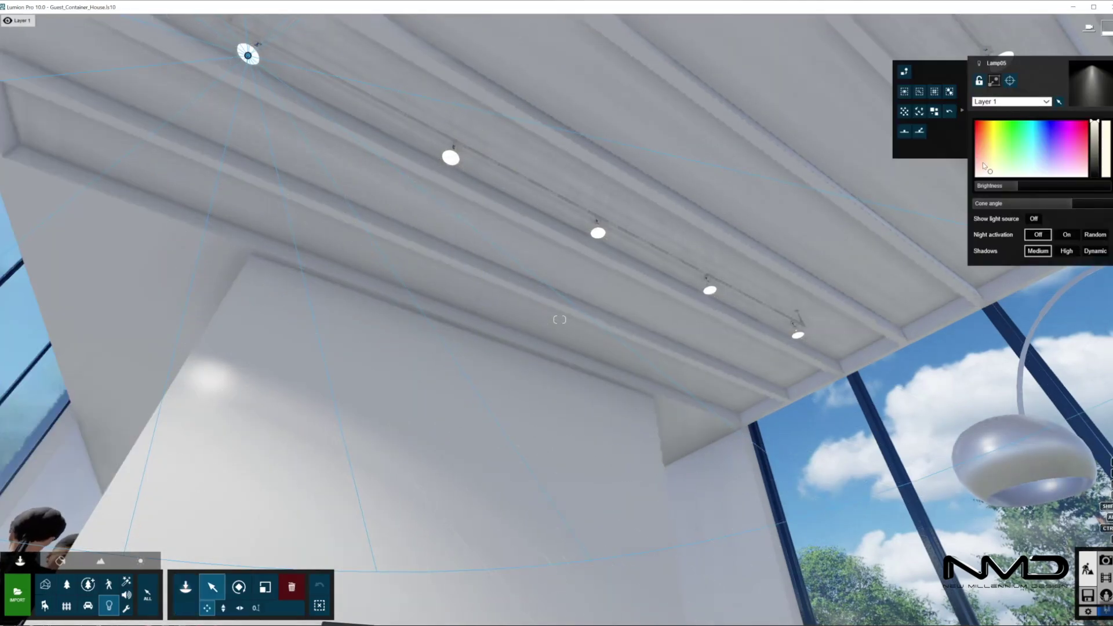
drag(1017, 186, 1009, 186)
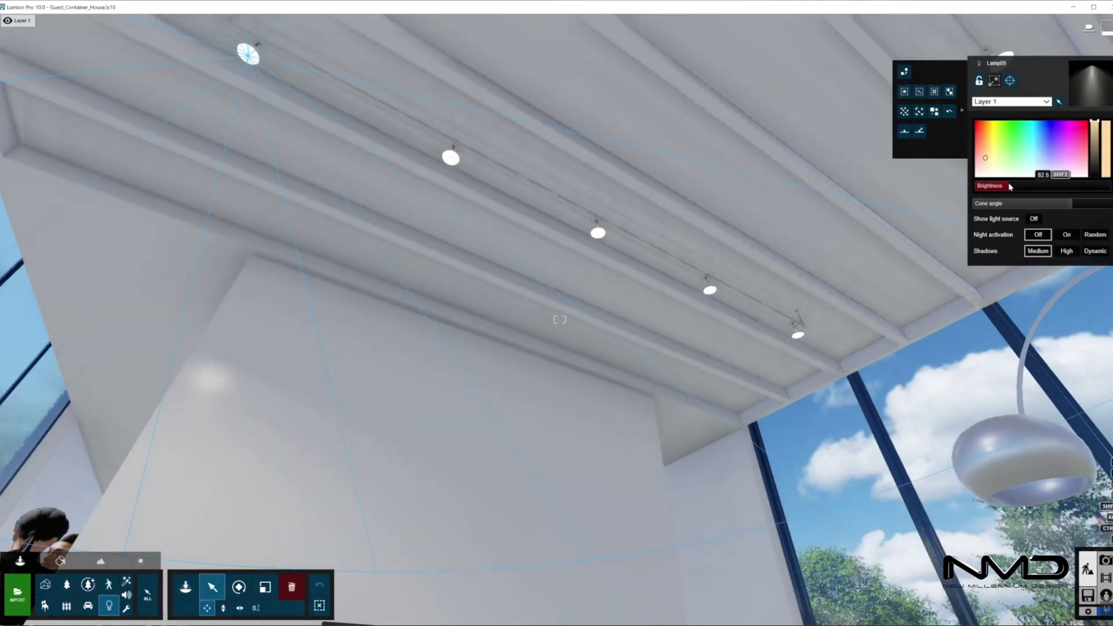
Copy the warm spotlight onto the remaining ceiling track fixtures along both rows.
right_drag(605, 258, 423, 171)
ctrl+drag(310, 95, 468, 168)
alt+drag(270, 76, 828, 326)
right_drag(828, 326, 505, 429)
alt+drag(504, 429, 687, 171)
right_drag(687, 171, 684, 35)
right_drag(703, 456, 706, 512)
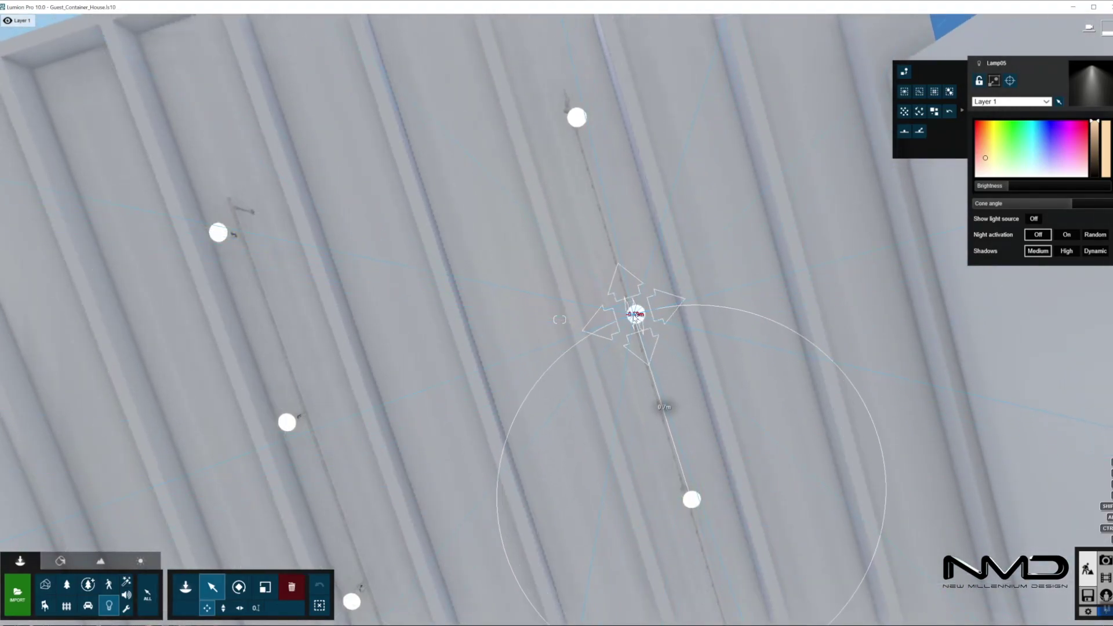
alt+drag(638, 316, 577, 118)
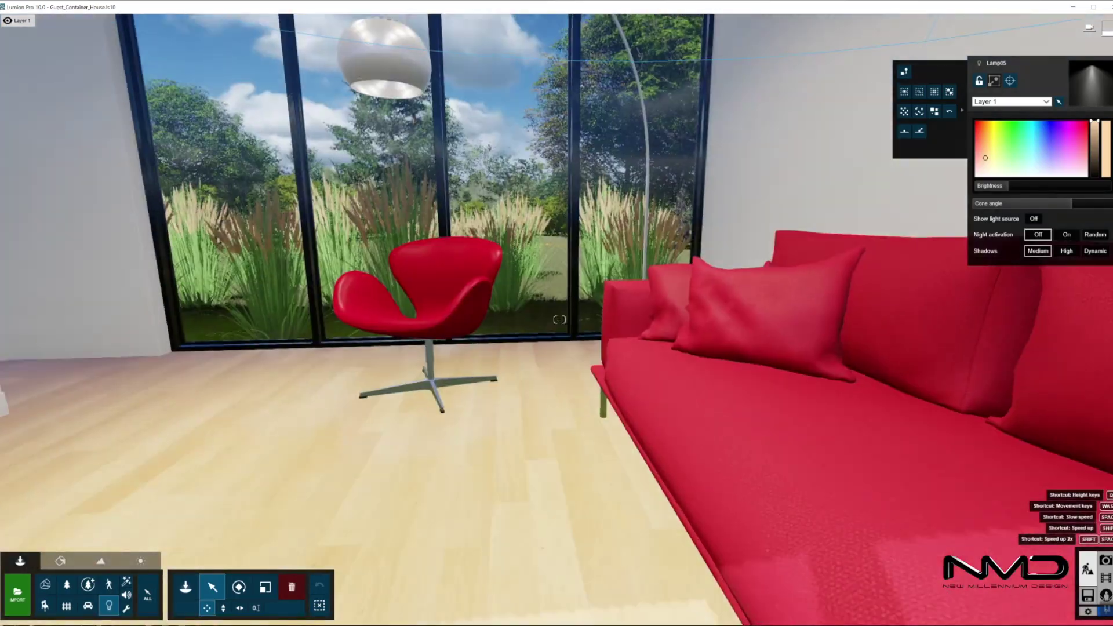
Place a Lamp06 spotlight inside the wall light fixture on the dark cladding beside the patio.
key(s)
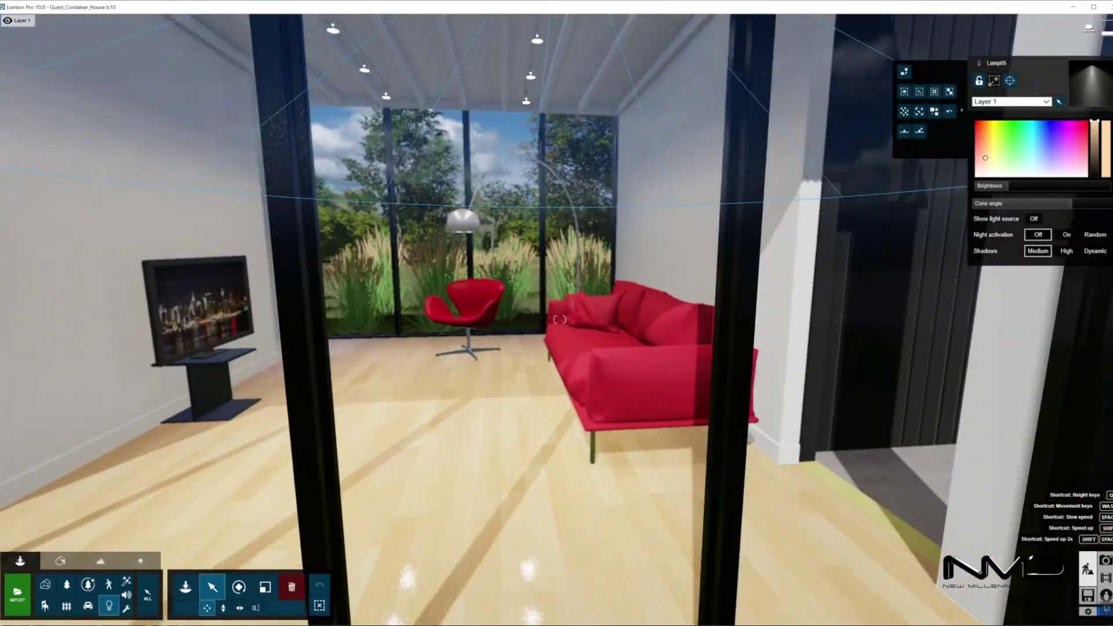
key(w)
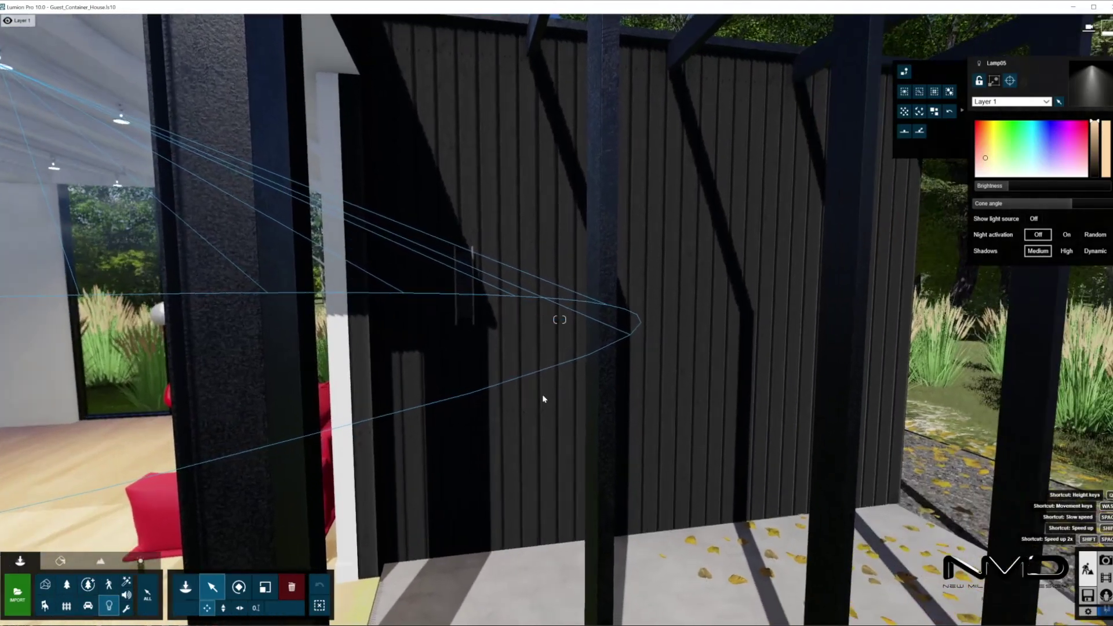
right_drag(543, 399, 522, 380)
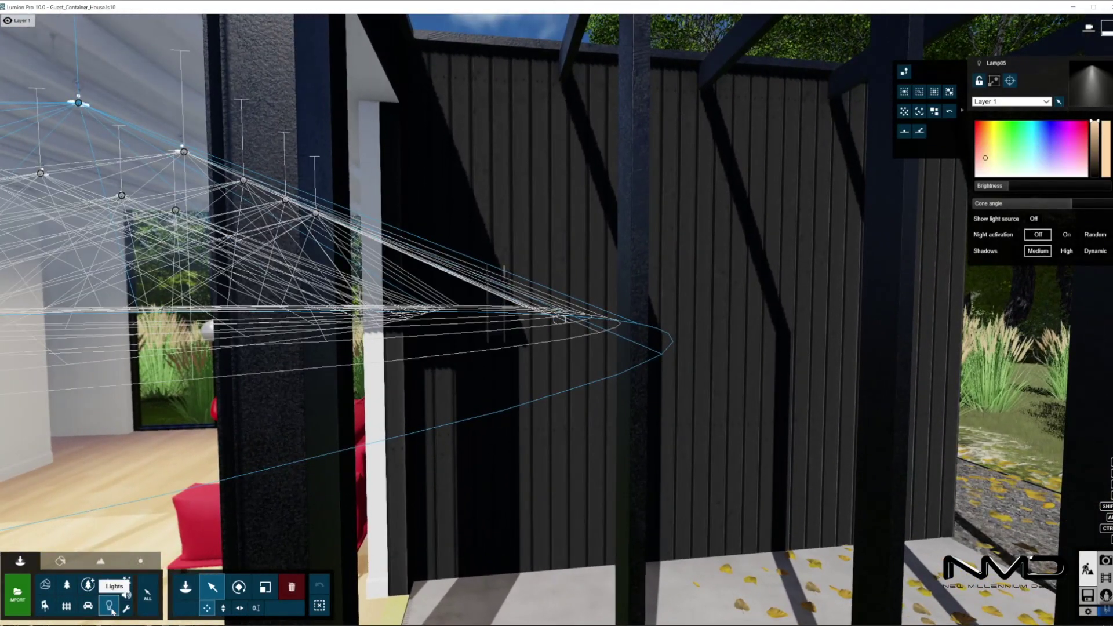
click(191, 585)
click(116, 175)
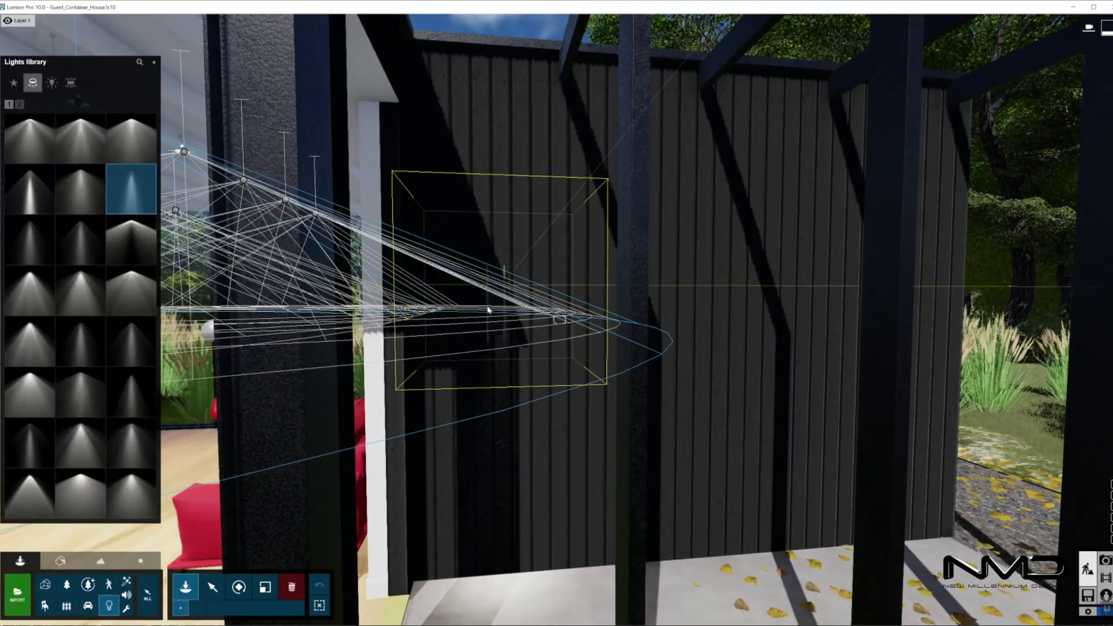
key(w)
key(w)
right_drag(560, 320, 528, 339)
click(595, 427)
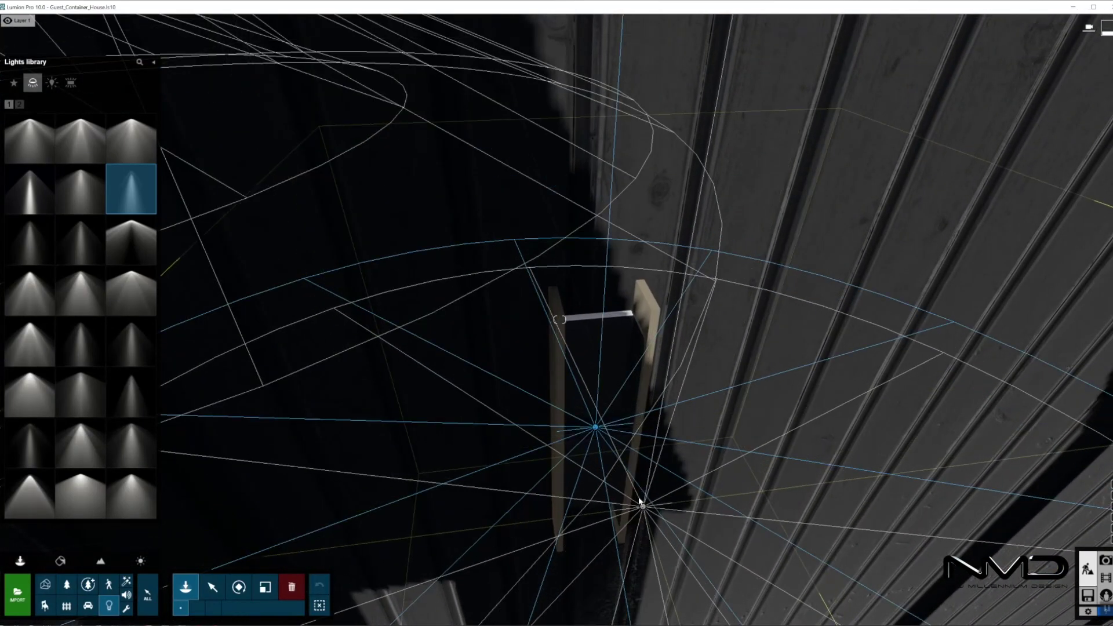
Lower the wall fixture's spotlight and copy it slightly above the original inside the fixture.
key(Escape)
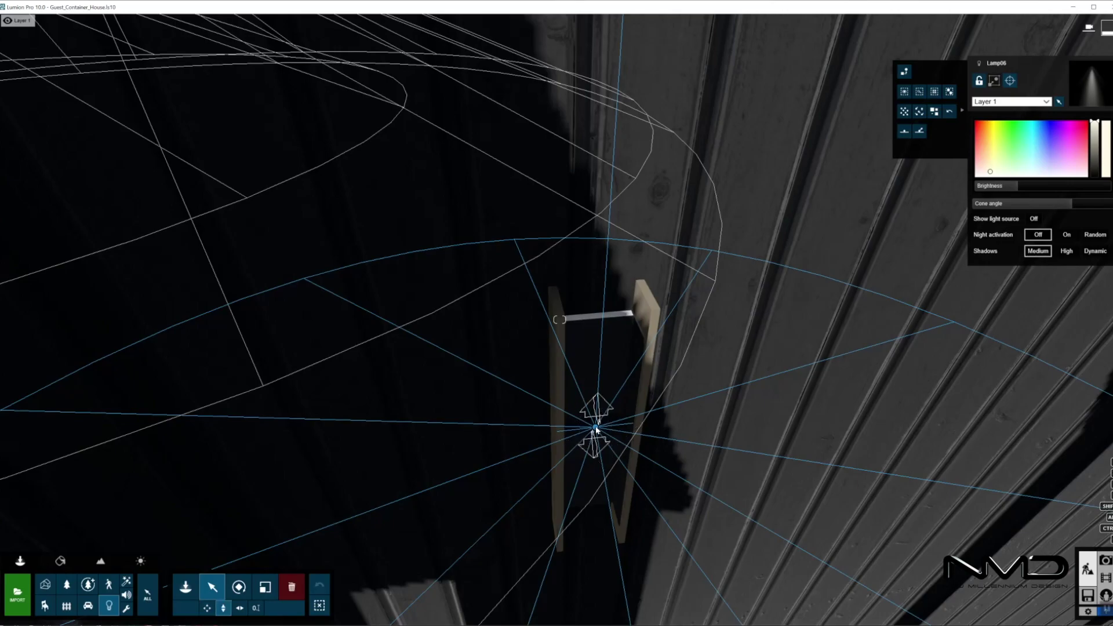
drag(596, 429, 596, 453)
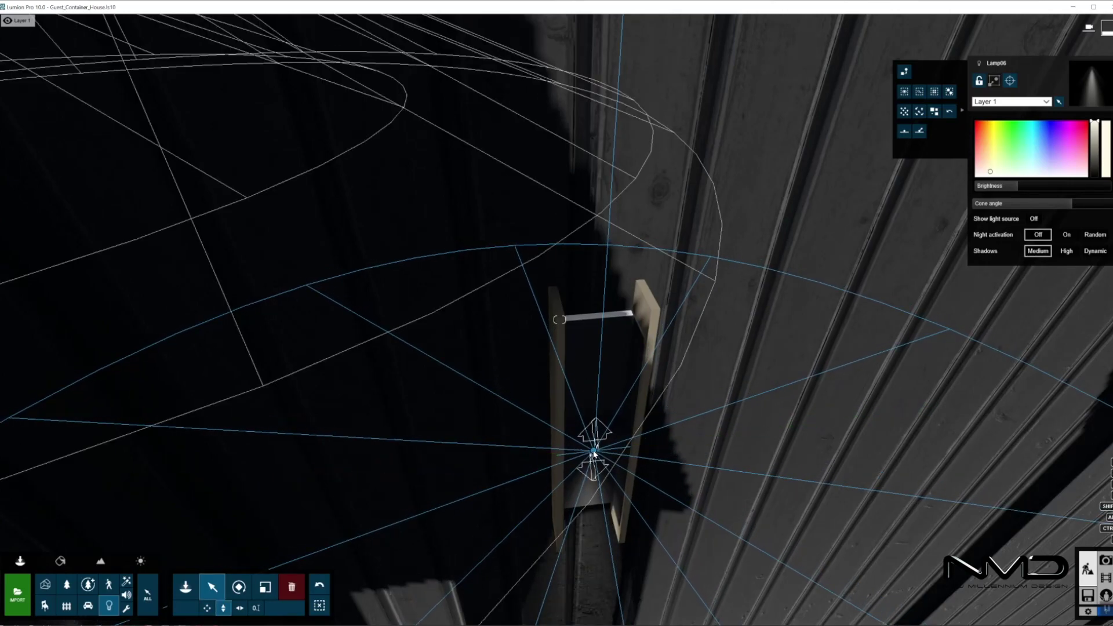
alt+drag(594, 448, 595, 444)
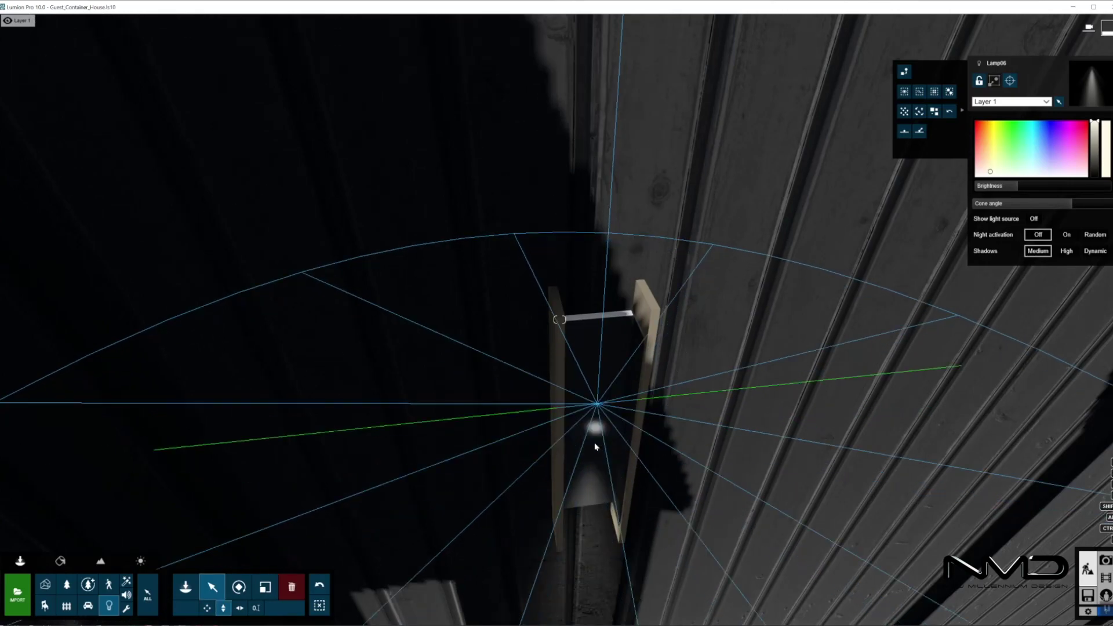
Select both spotlights in the wall fixture, give them a cool white colour and slightly reduce their brightness.
right_drag(605, 450, 795, 410)
key(s)
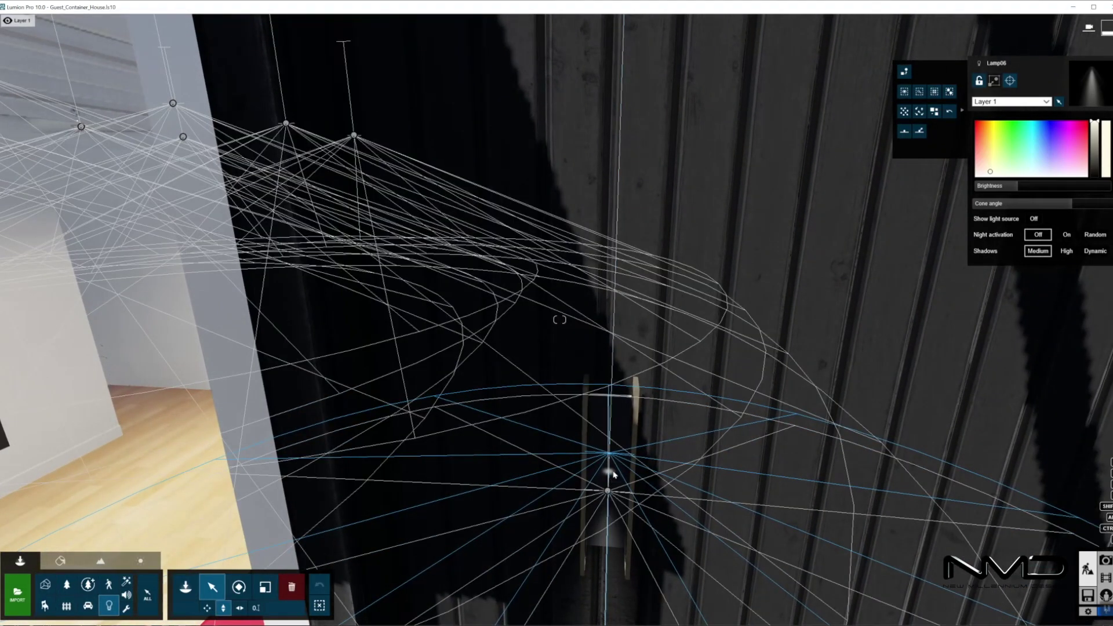
right_drag(627, 303, 582, 152)
click(582, 152)
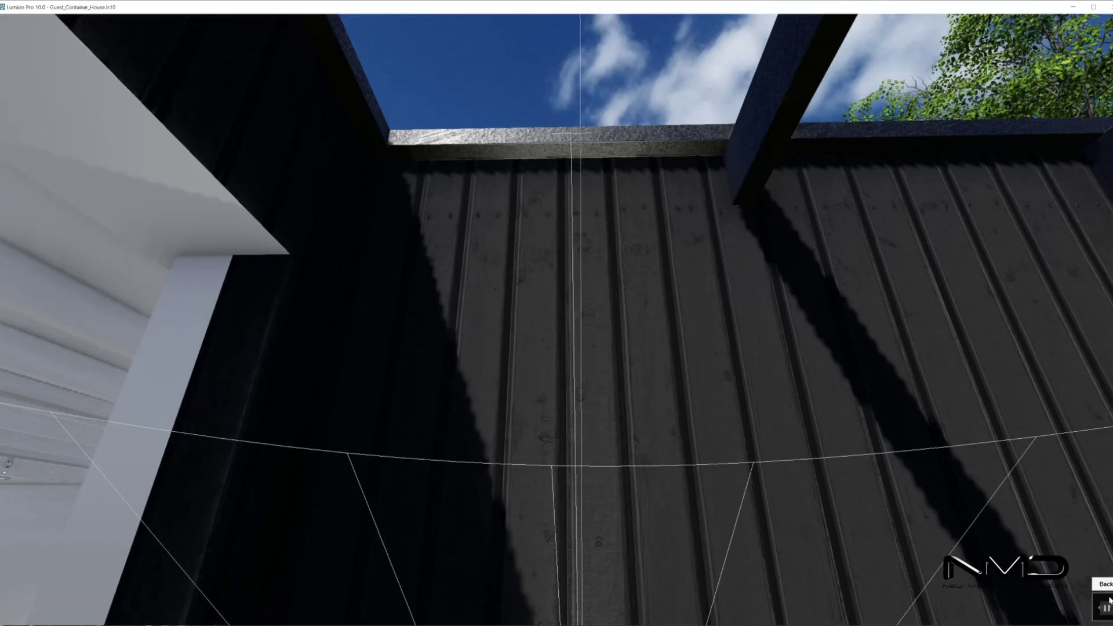
click(1106, 607)
right_drag(812, 348, 806, 493)
right_drag(571, 116, 557, 214)
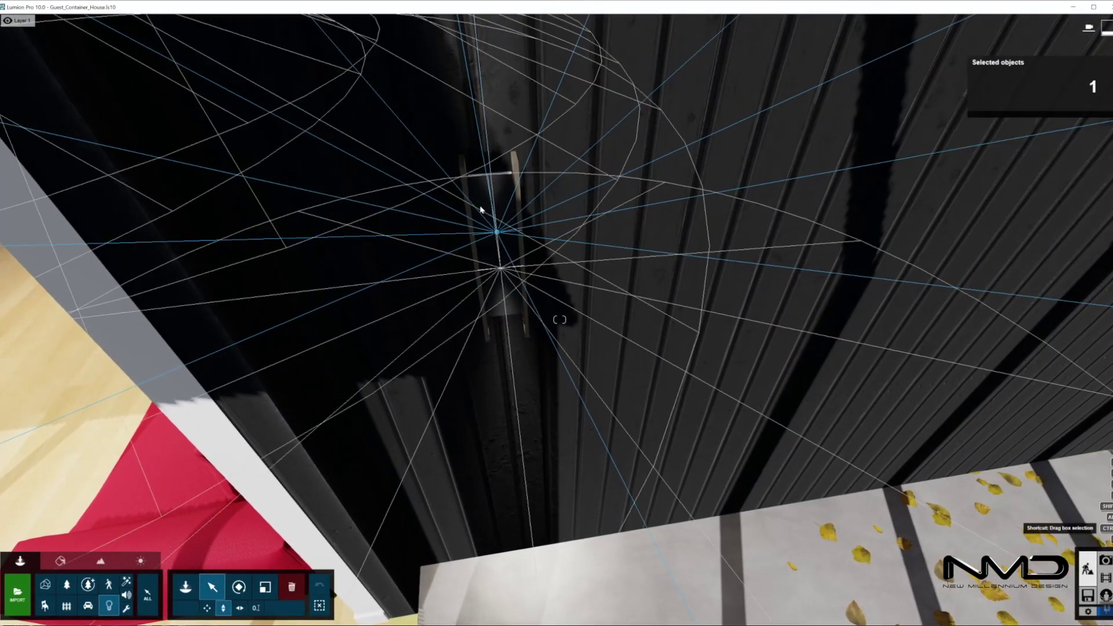
ctrl+click(501, 268)
click(1030, 172)
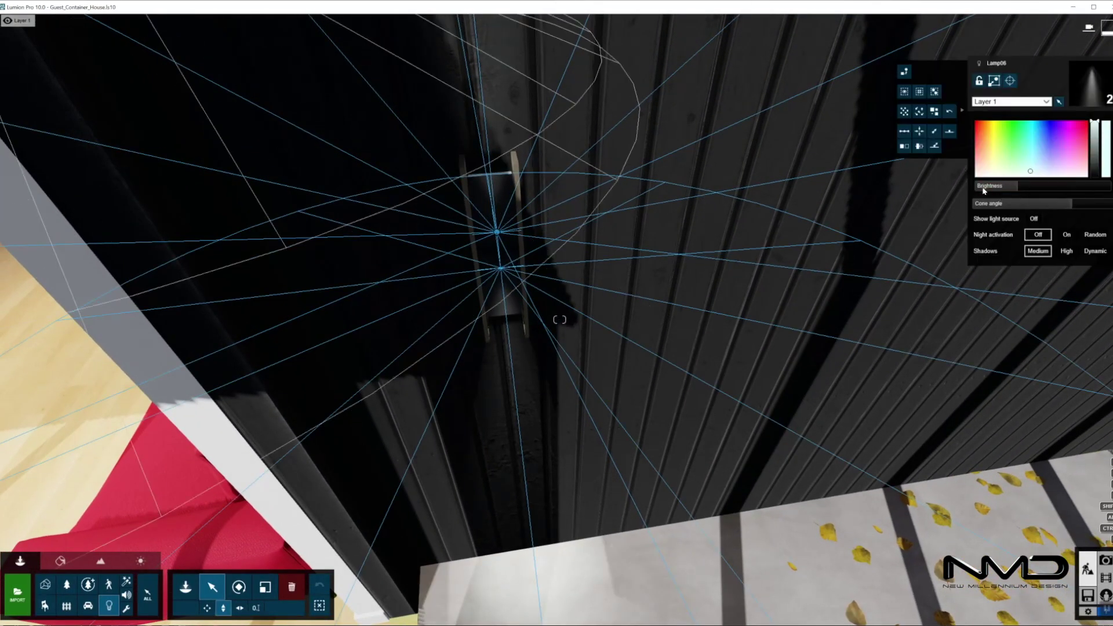
click(1015, 187)
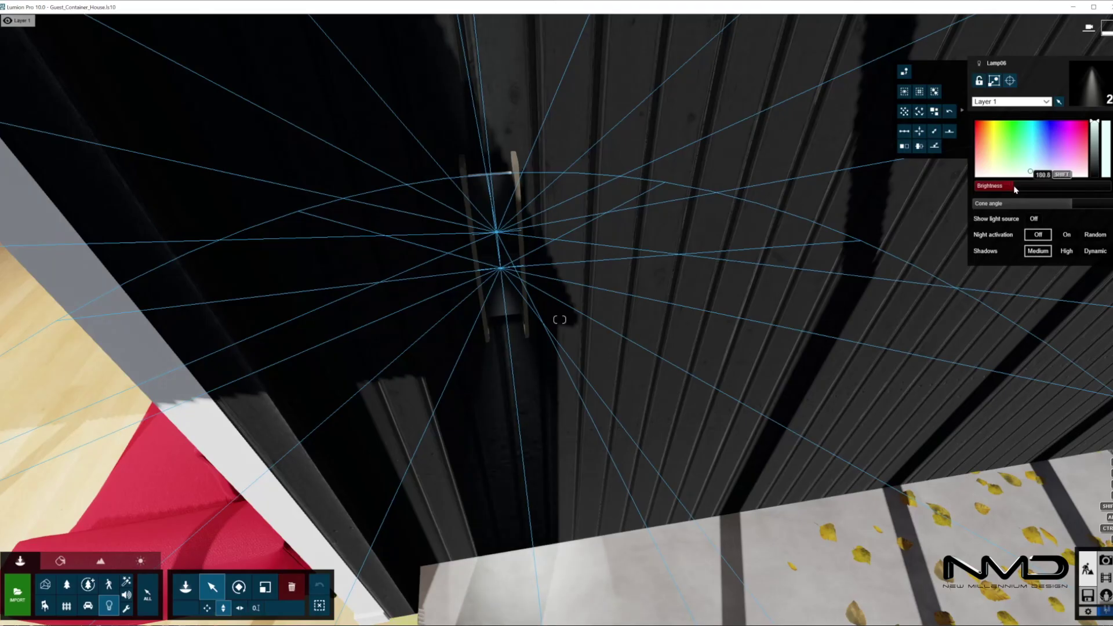
Switch to Photo mode and apply the Realistic style to photo 11.
key(s)
right_drag(638, 371, 526, 377)
key(w)
key(s)
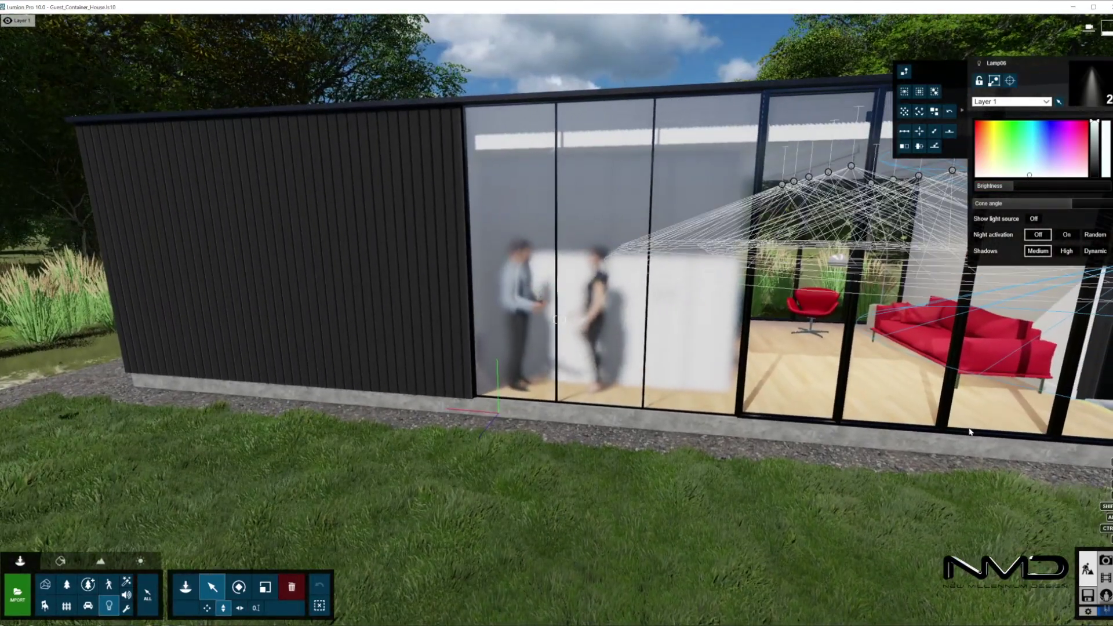
click(1106, 561)
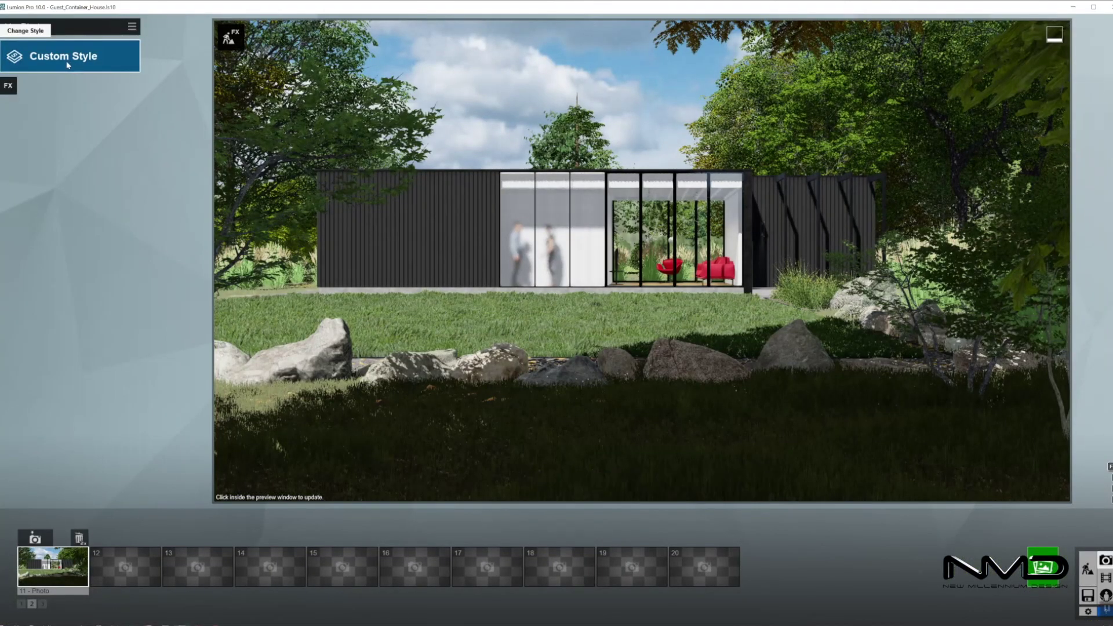
click(68, 60)
click(560, 234)
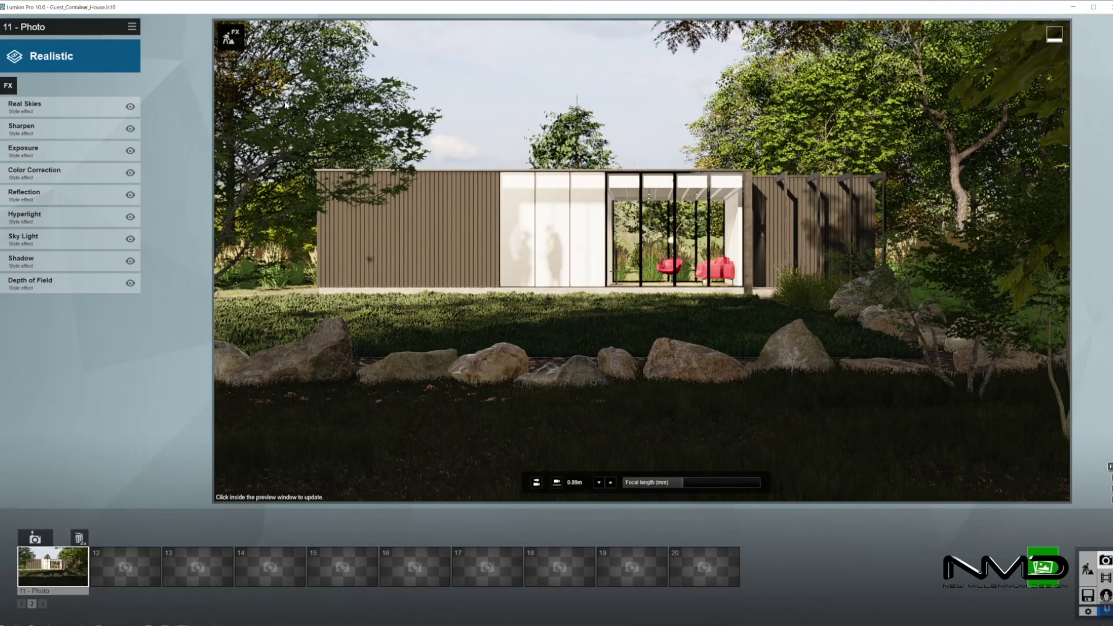
Open the Real Skies effect, choose the plain grey Overcast sky and set its heading to -141.4°.
click(26, 106)
click(34, 144)
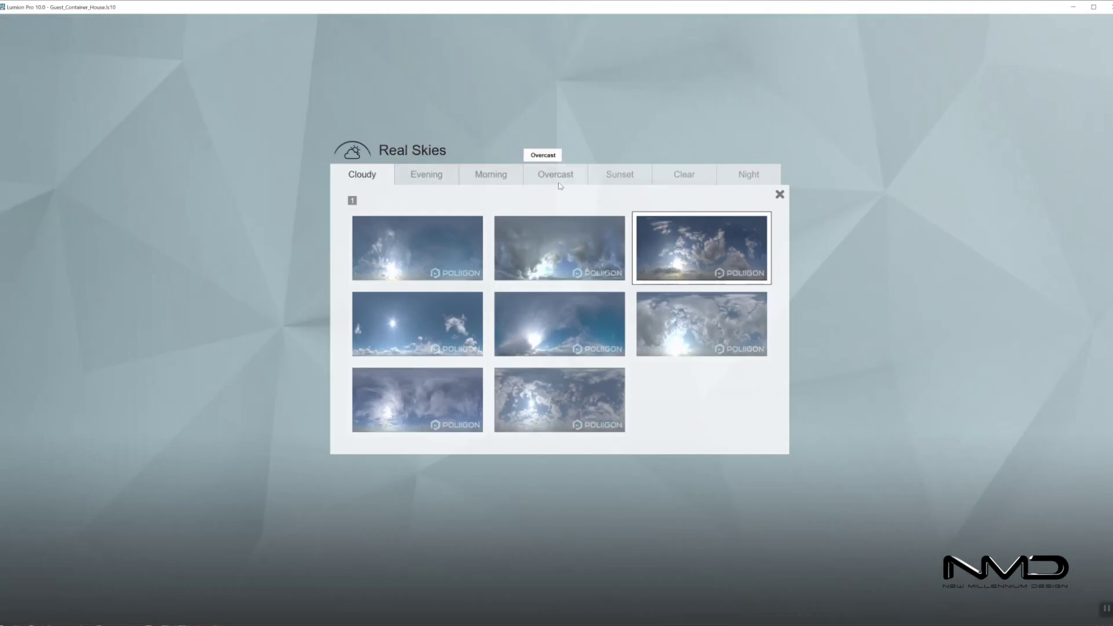
click(555, 174)
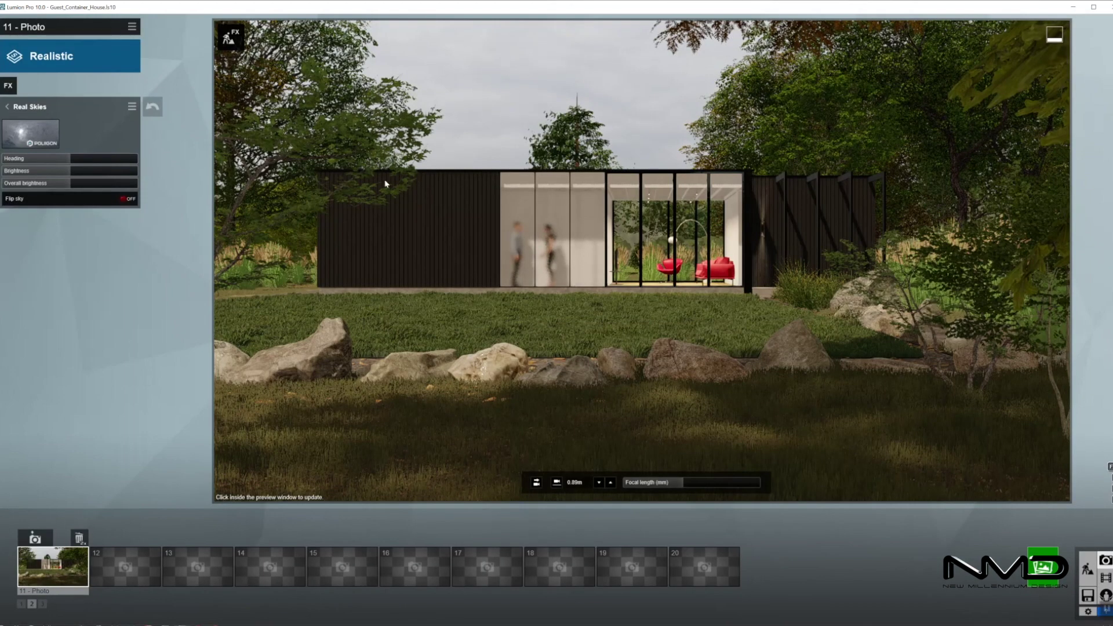
drag(70, 159, 15, 162)
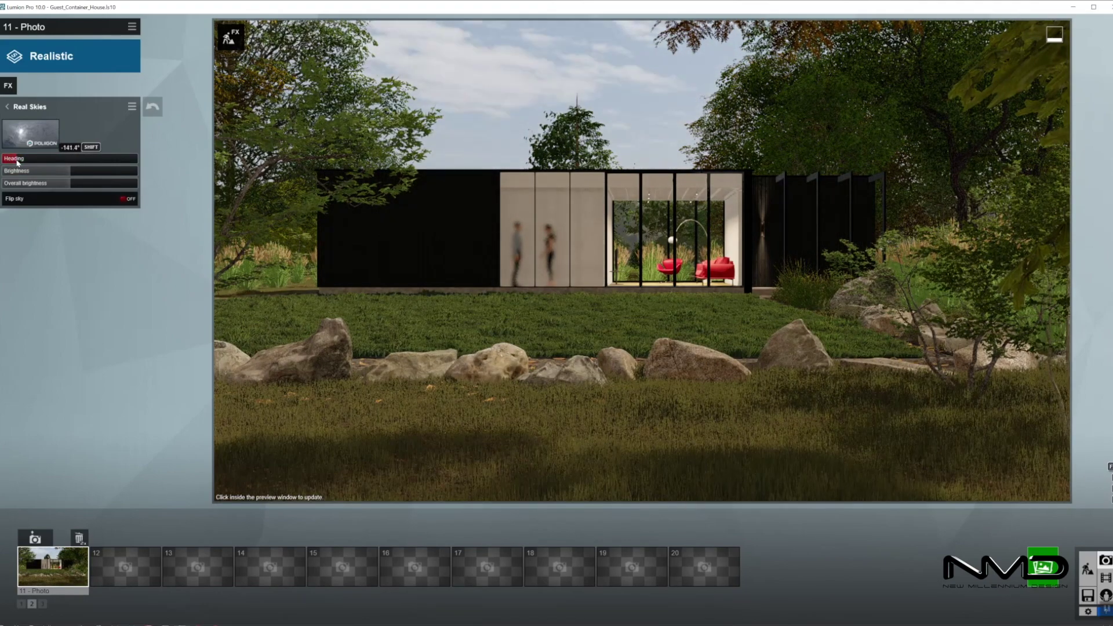
Try the first Overcast sky with a changed heading, then switch to the second Overcast sky with heading -177.7°.
click(30, 133)
click(416, 251)
drag(87, 159, 19, 162)
click(30, 134)
click(557, 255)
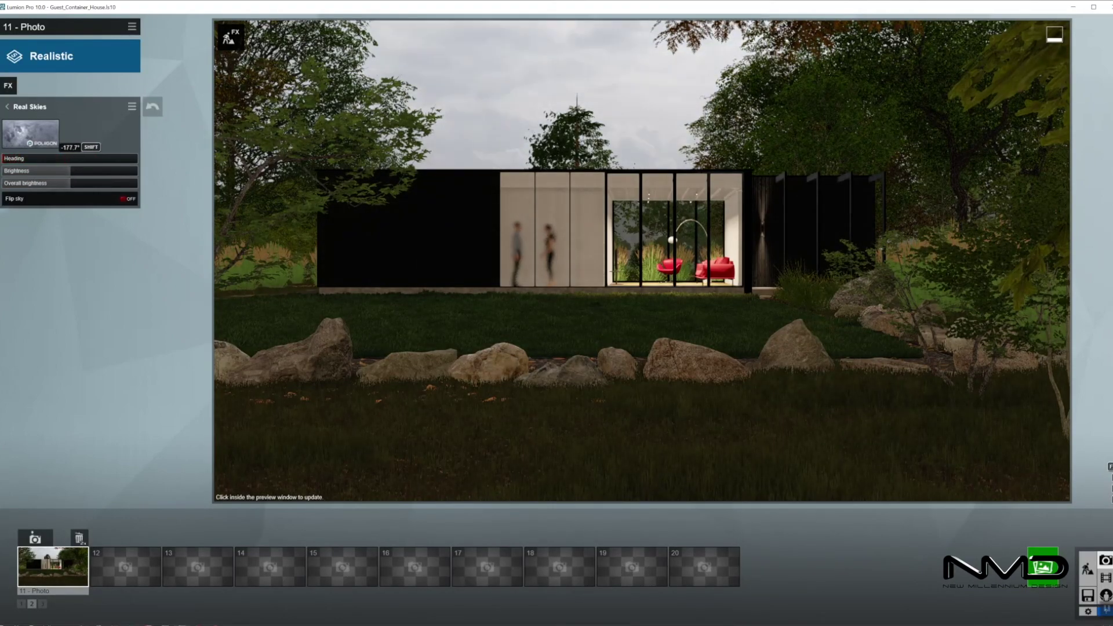
Browse the Evening and Morning skies and try Morning 2 as the photo's sky.
click(29, 134)
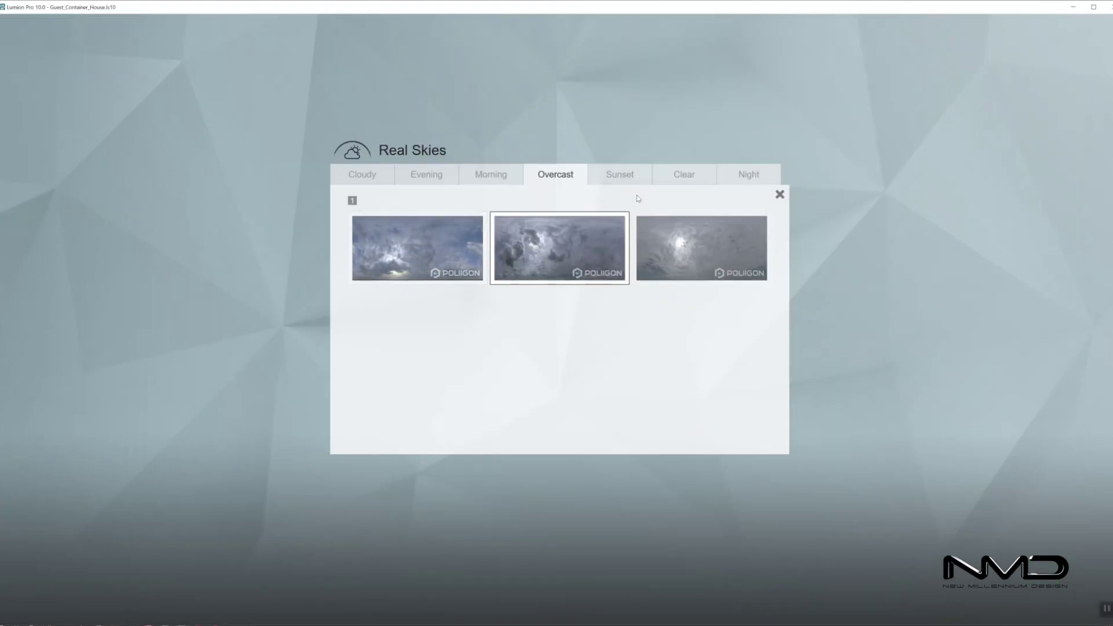
click(437, 175)
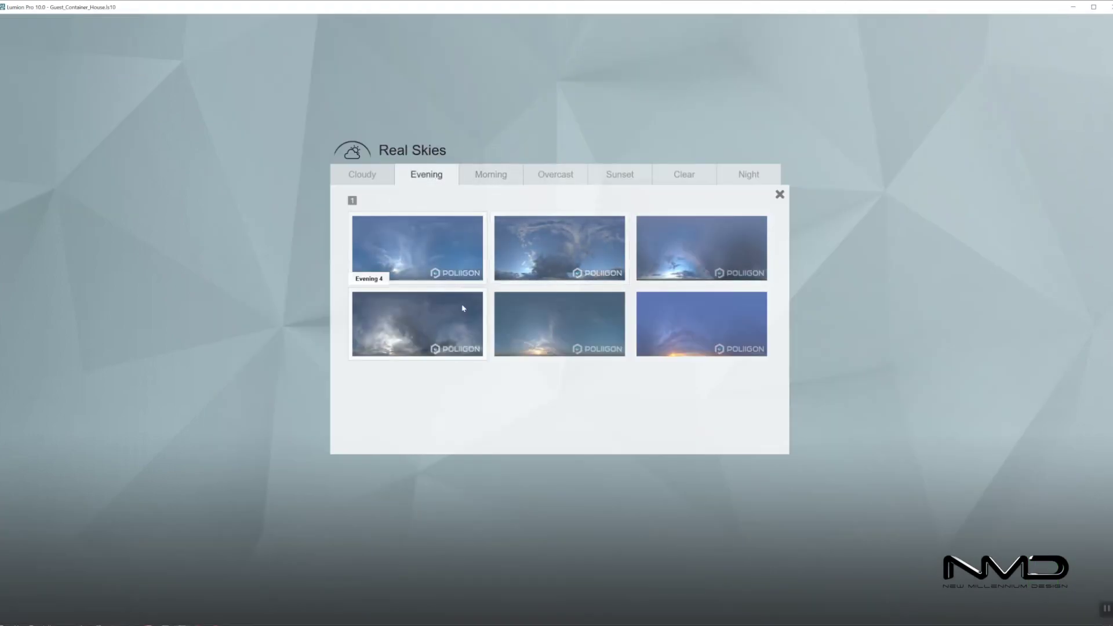
click(496, 176)
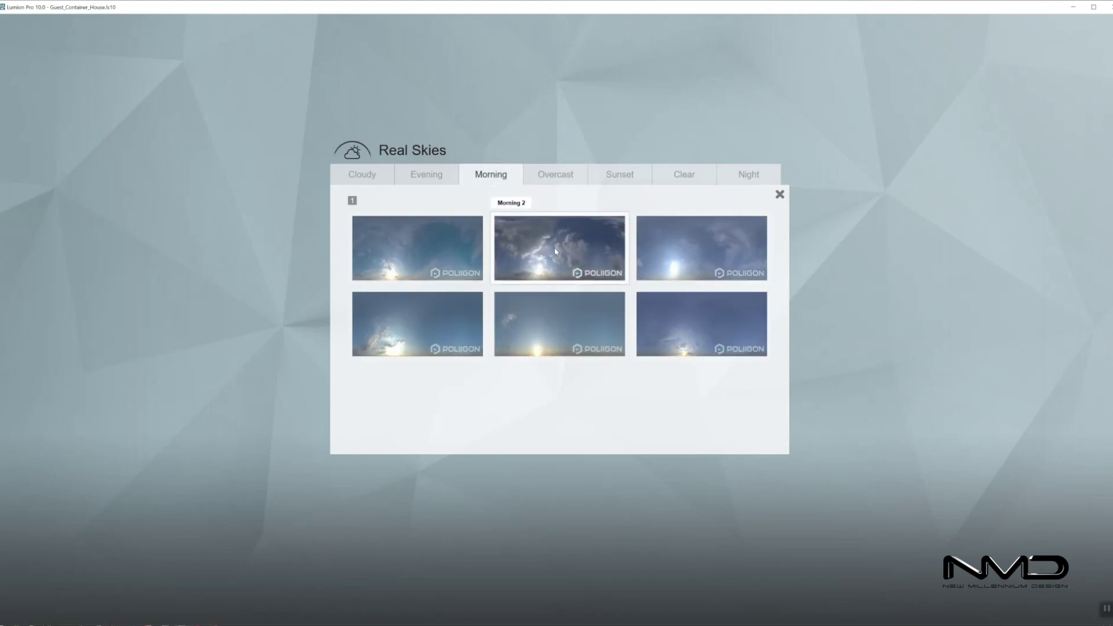
click(529, 258)
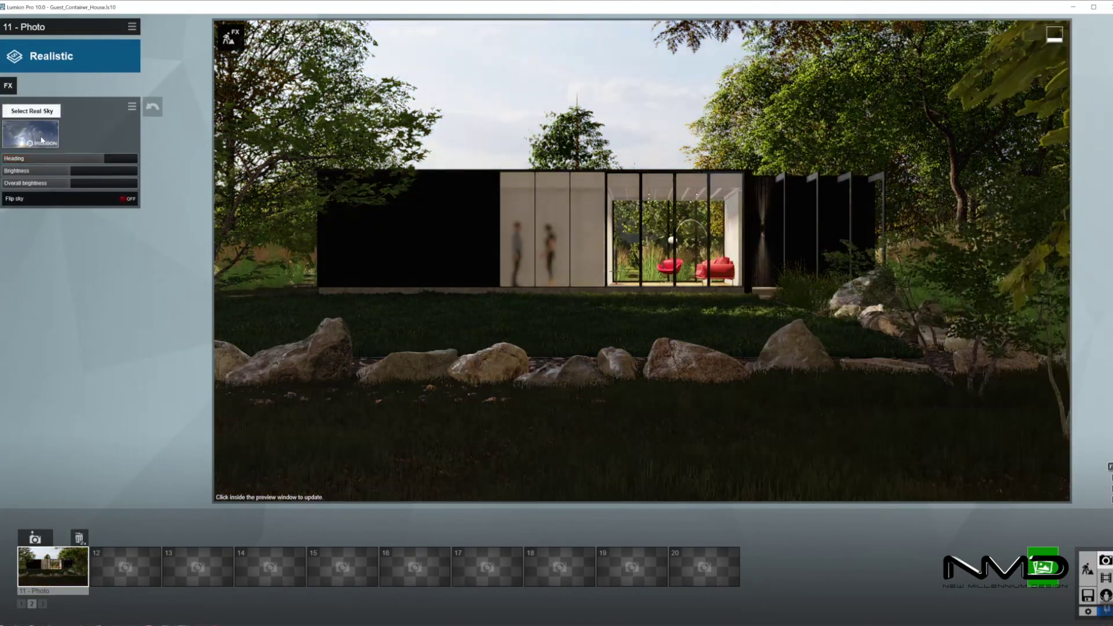
Choose the Evening 4 sky for the photo and set its heading to 92.3°.
click(39, 139)
click(427, 175)
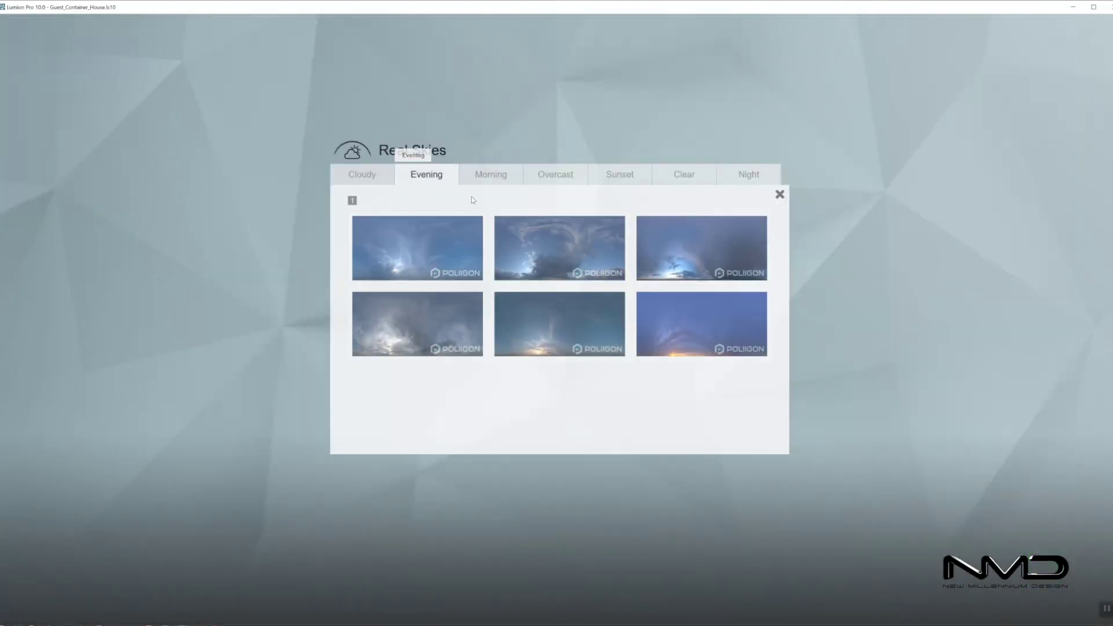
click(420, 322)
drag(63, 161, 123, 172)
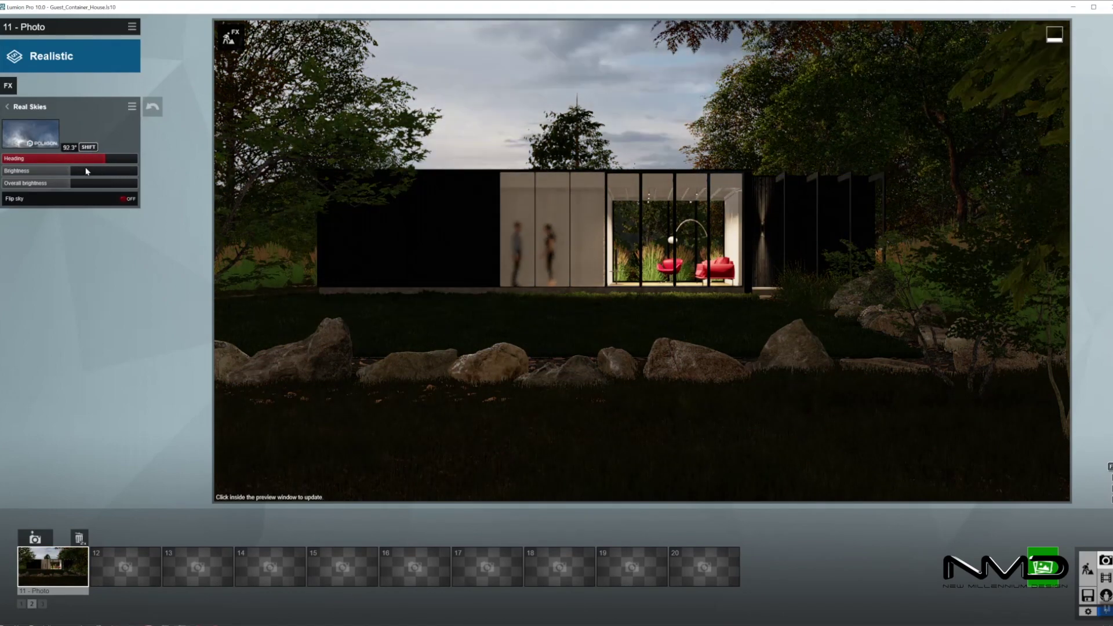
Replace the photo's sky with Evening 2 and set its heading to -64.3°.
click(31, 133)
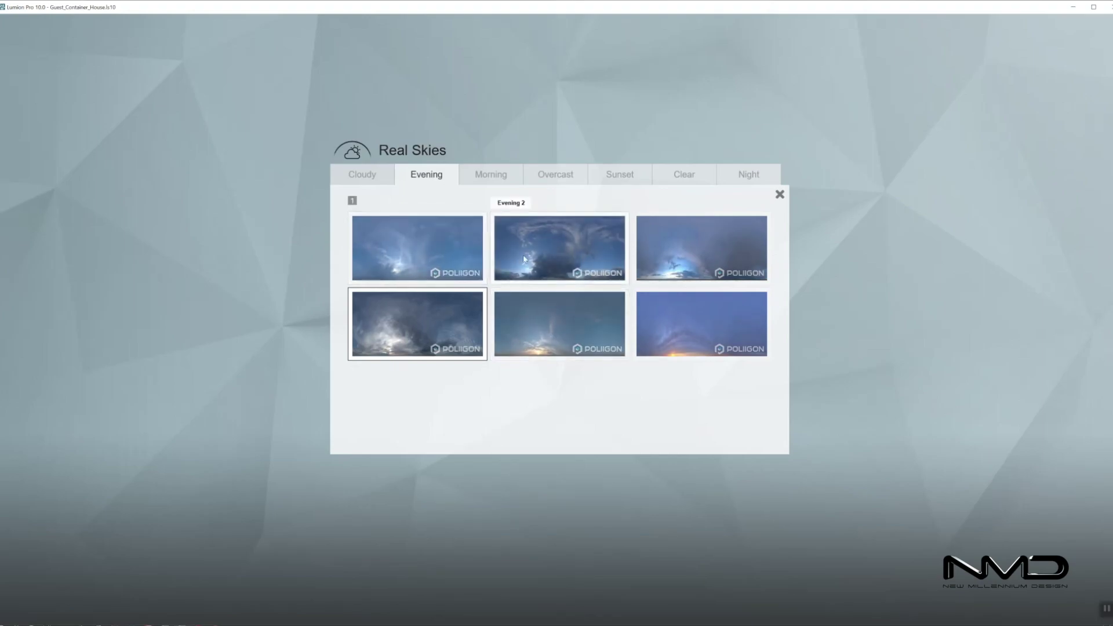
click(566, 244)
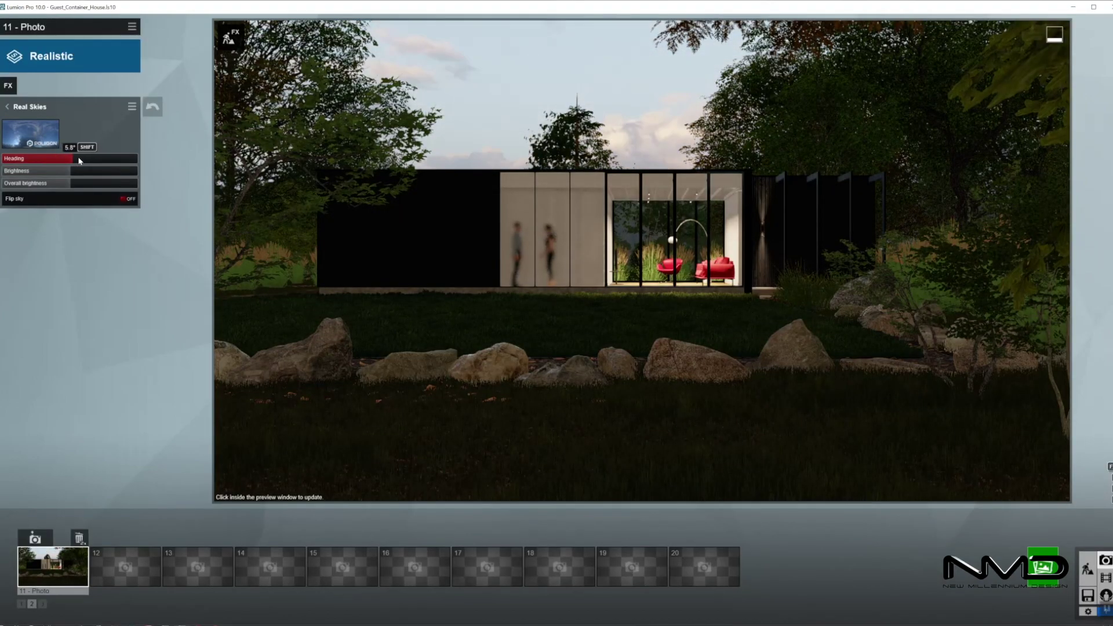
drag(54, 161, 51, 161)
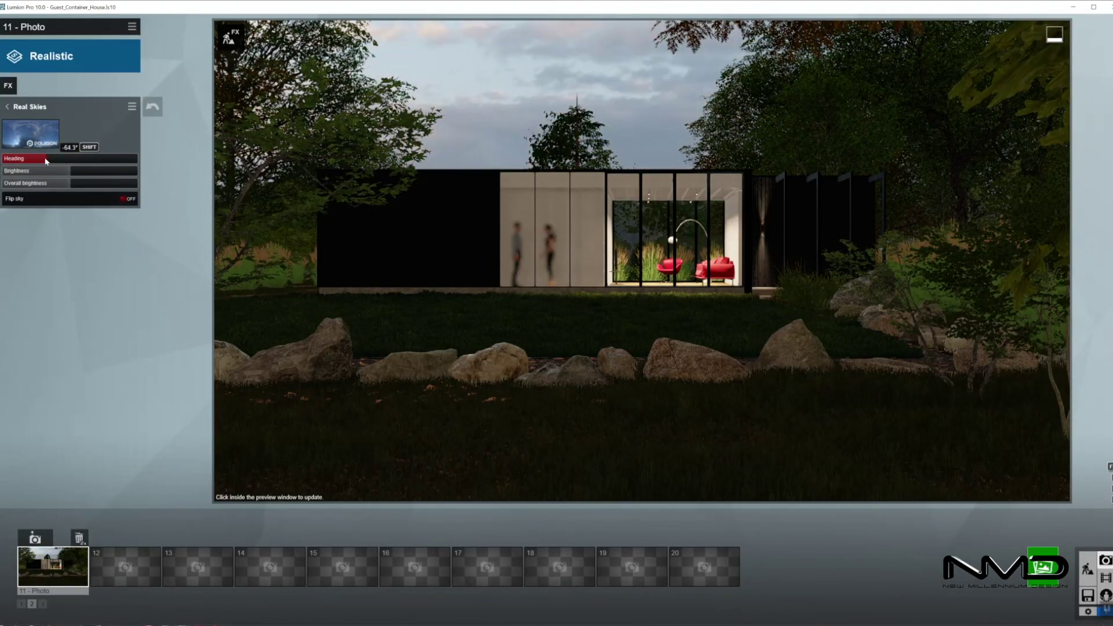
Review the settings of the photo's Hyperlight and Sky Light effects.
click(8, 107)
click(68, 222)
click(8, 107)
click(54, 237)
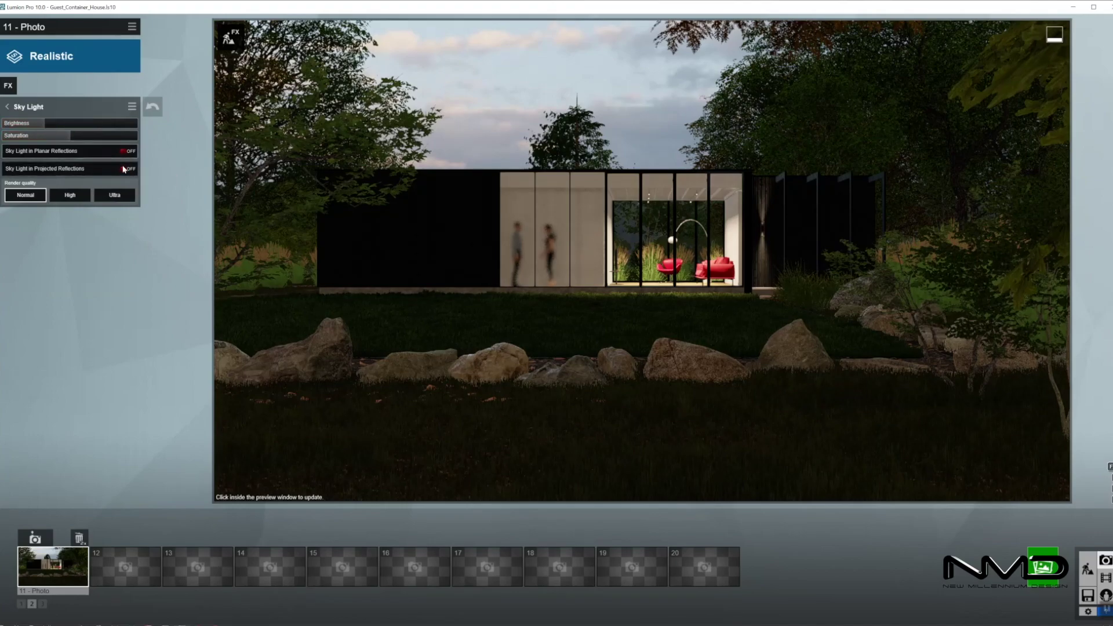
click(16, 112)
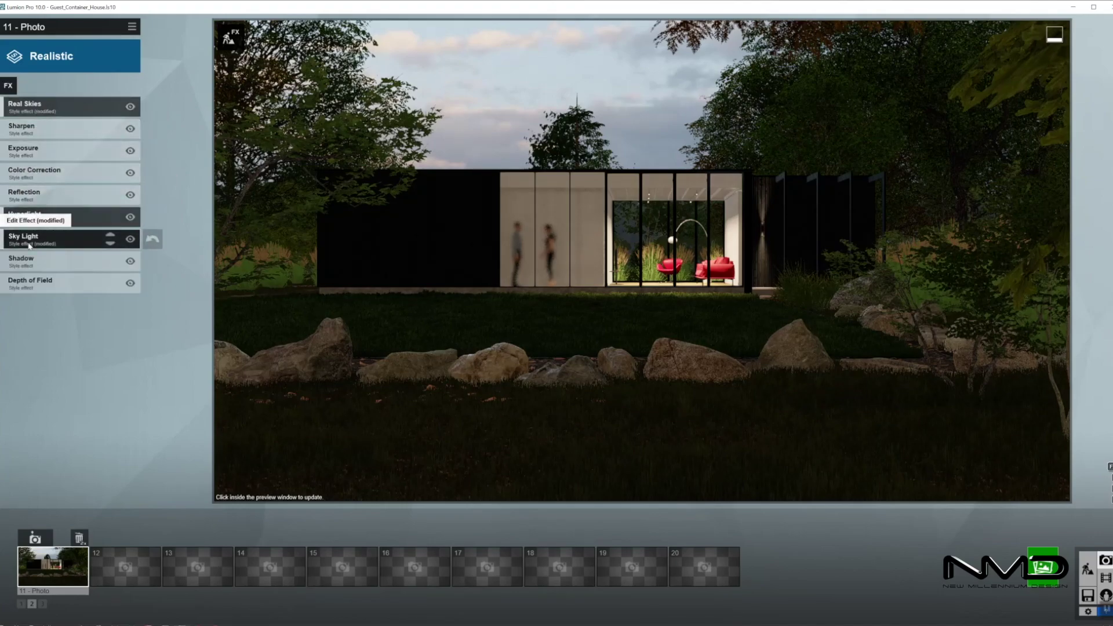
Increase the Depth of Field amount and set its focus distance to about 22.5 m.
click(78, 281)
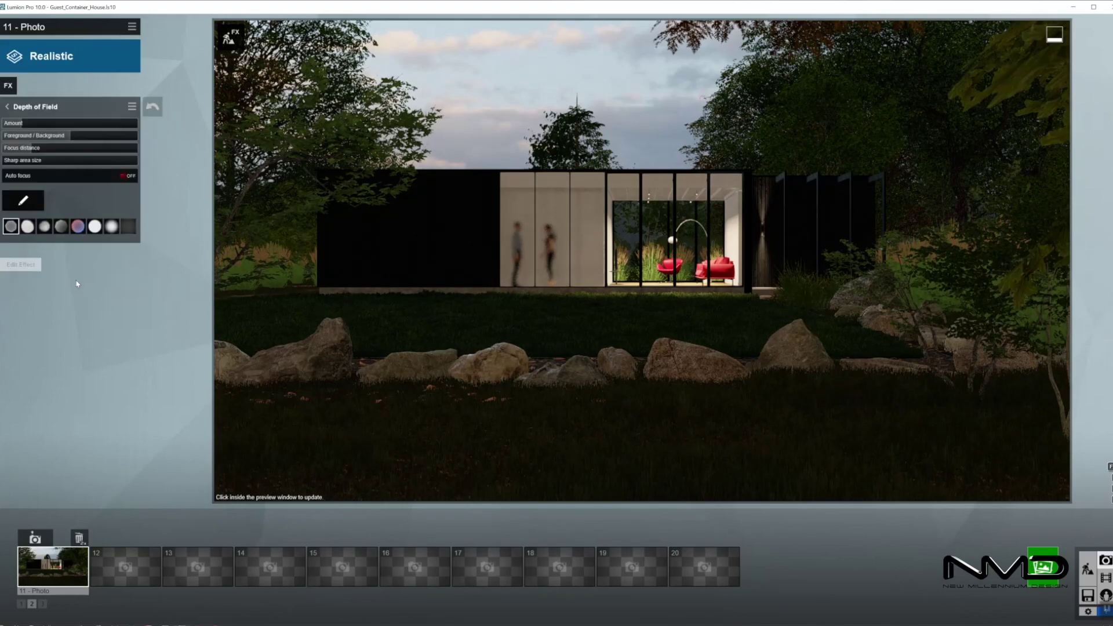
click(33, 123)
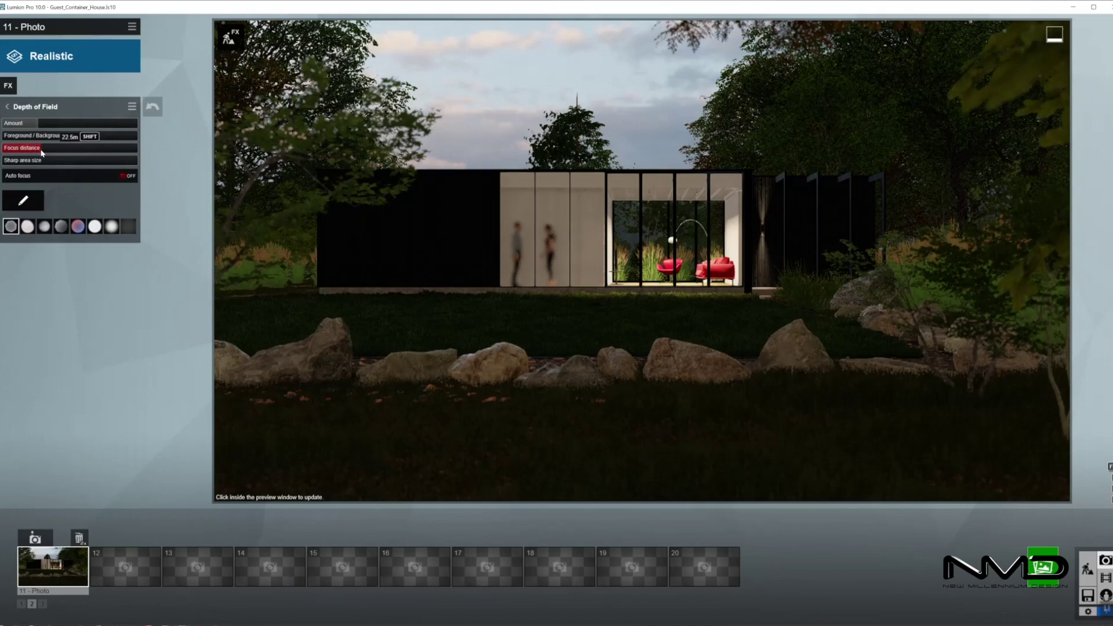
click(18, 107)
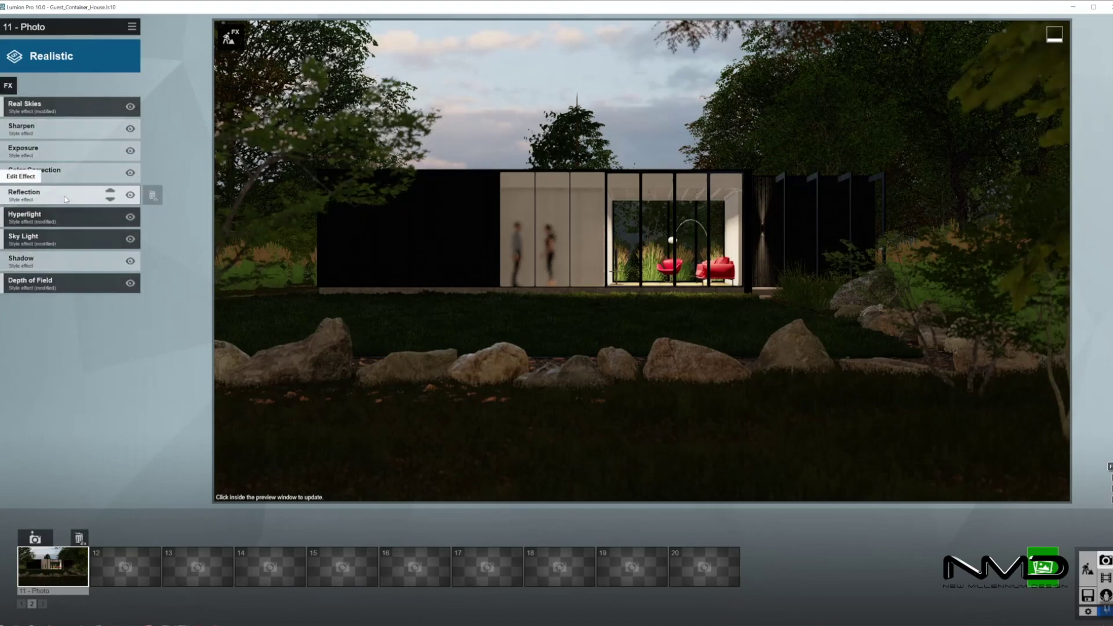
Add a reflection plane on the house's glass front in the Reflection effect, and set the Exposure effect to 0.5.
click(23, 196)
click(23, 134)
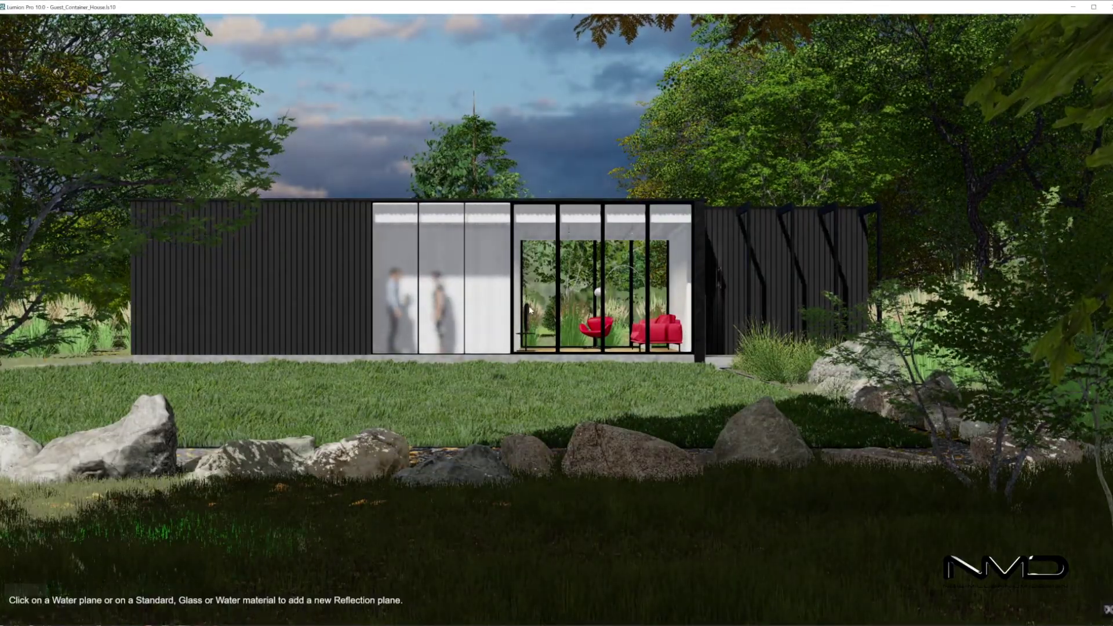
click(574, 286)
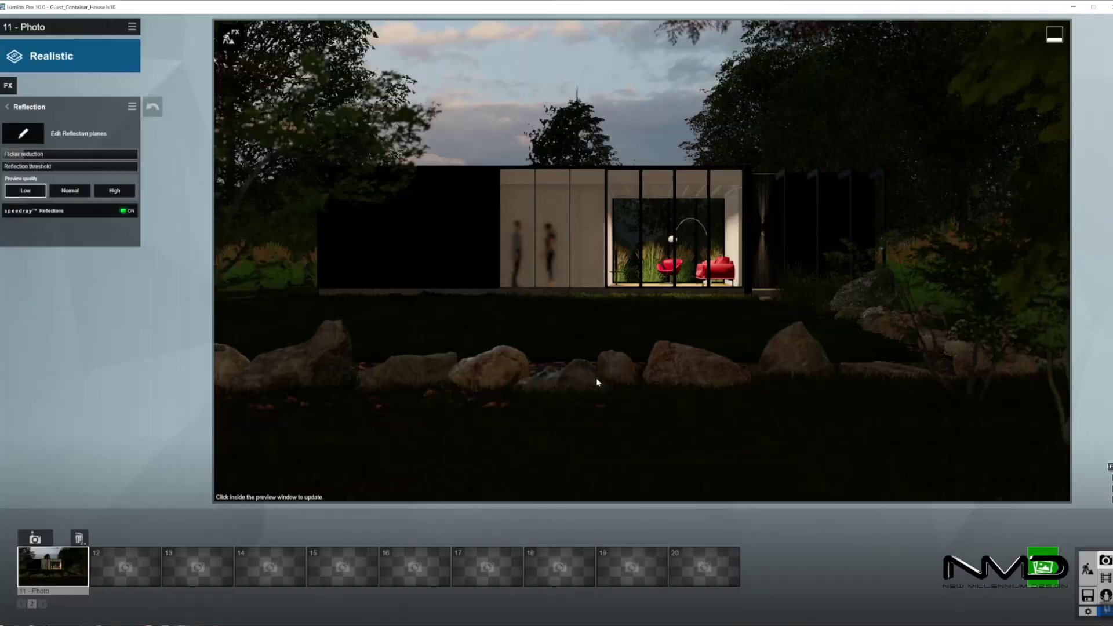
click(8, 106)
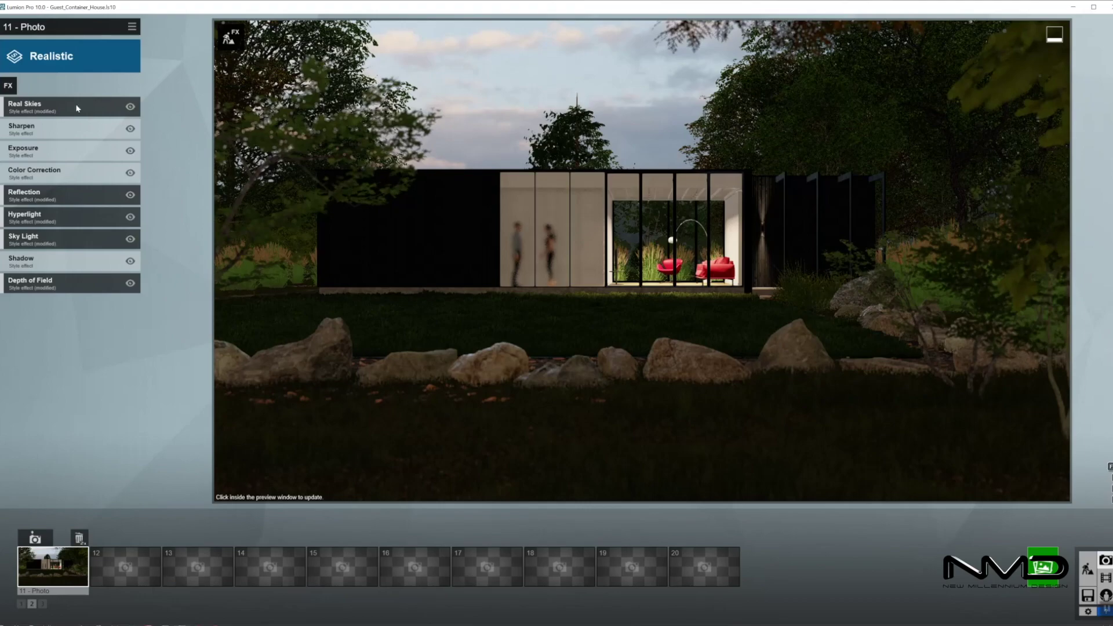
click(57, 145)
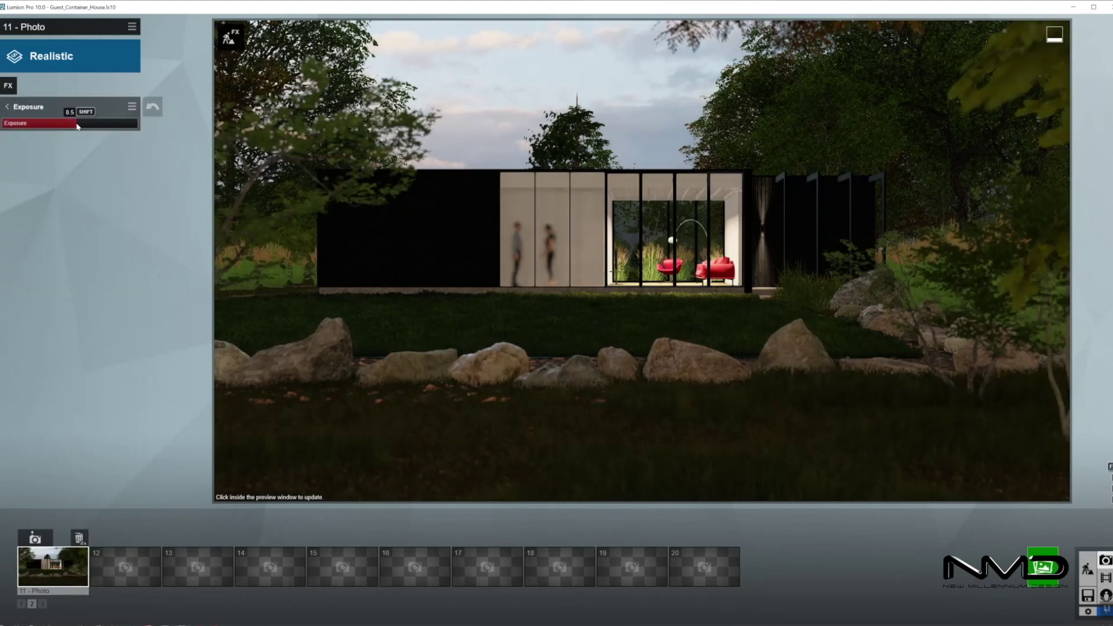
click(7, 108)
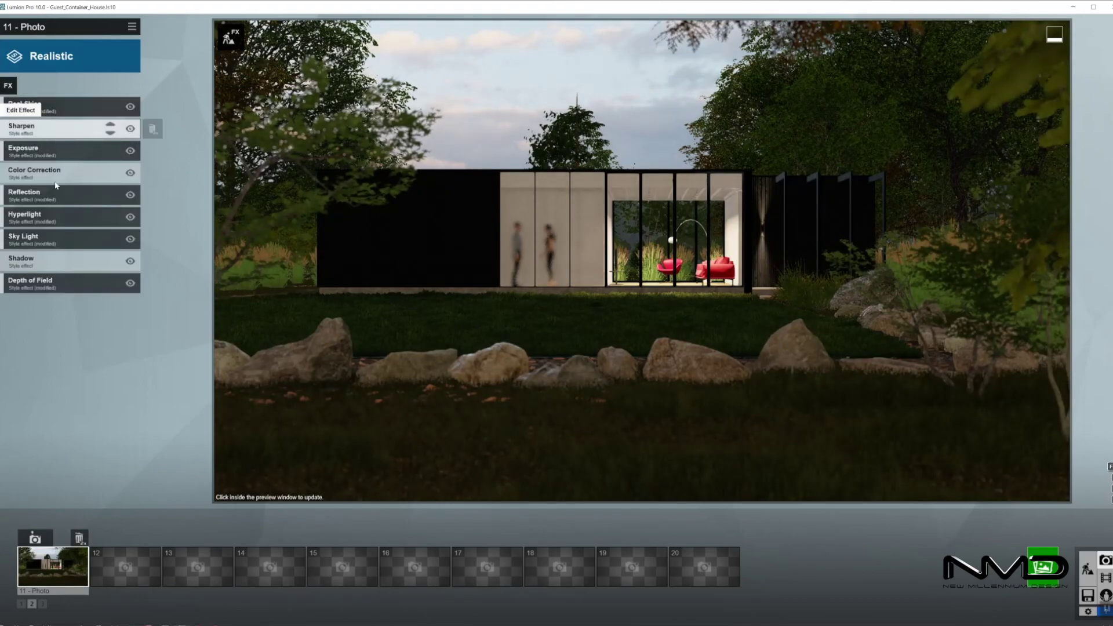
Browse the available photo effects and add the Autumn Colors effect from the Objects category.
click(8, 81)
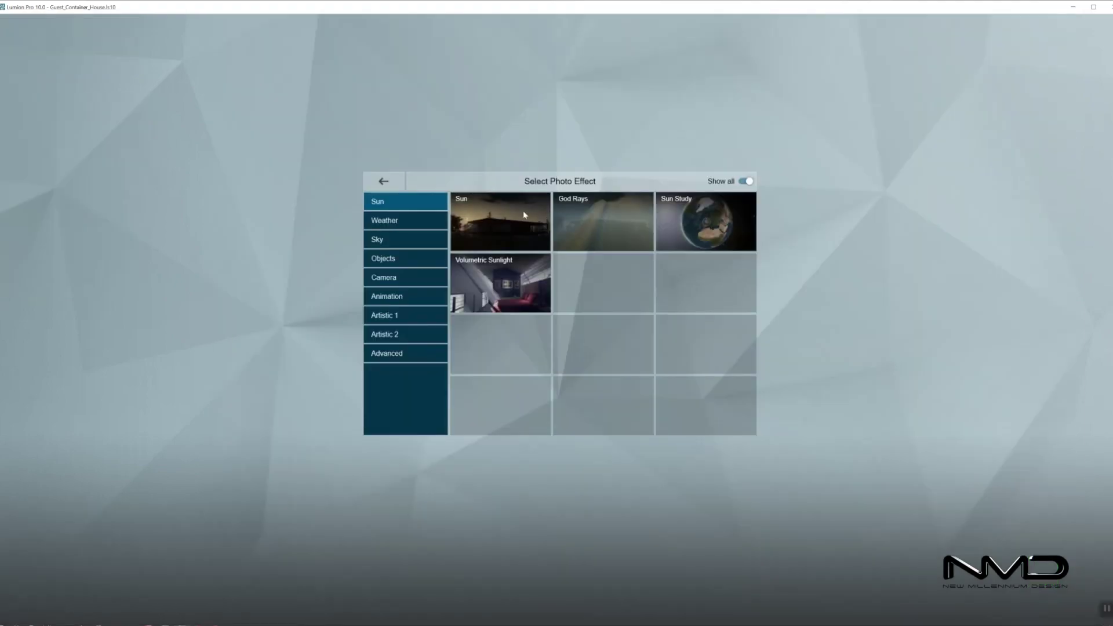
click(408, 225)
click(408, 243)
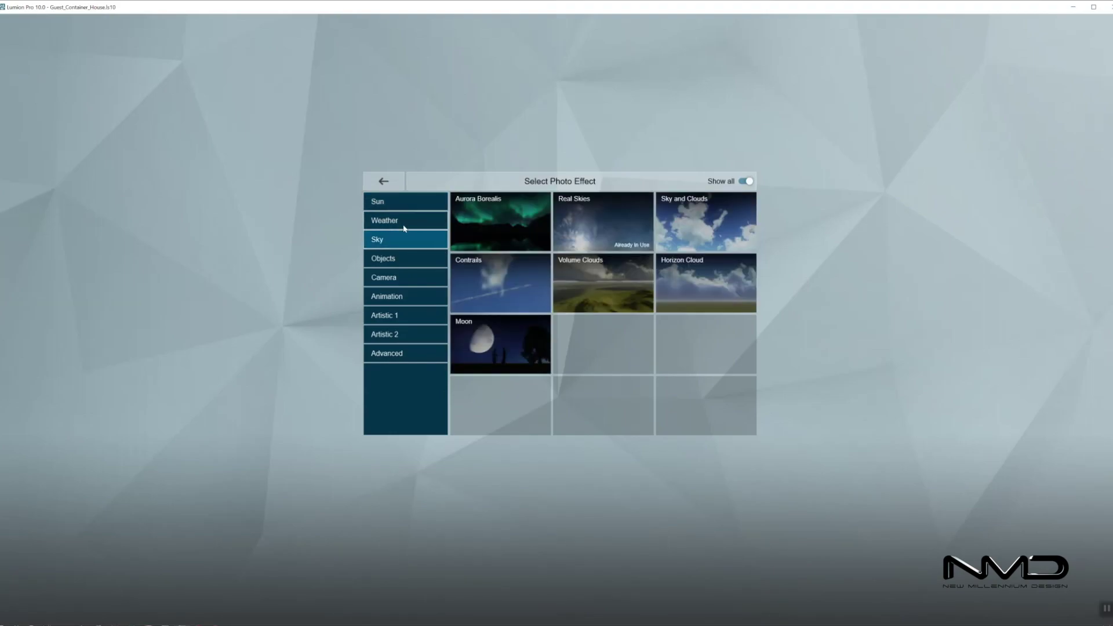
click(408, 355)
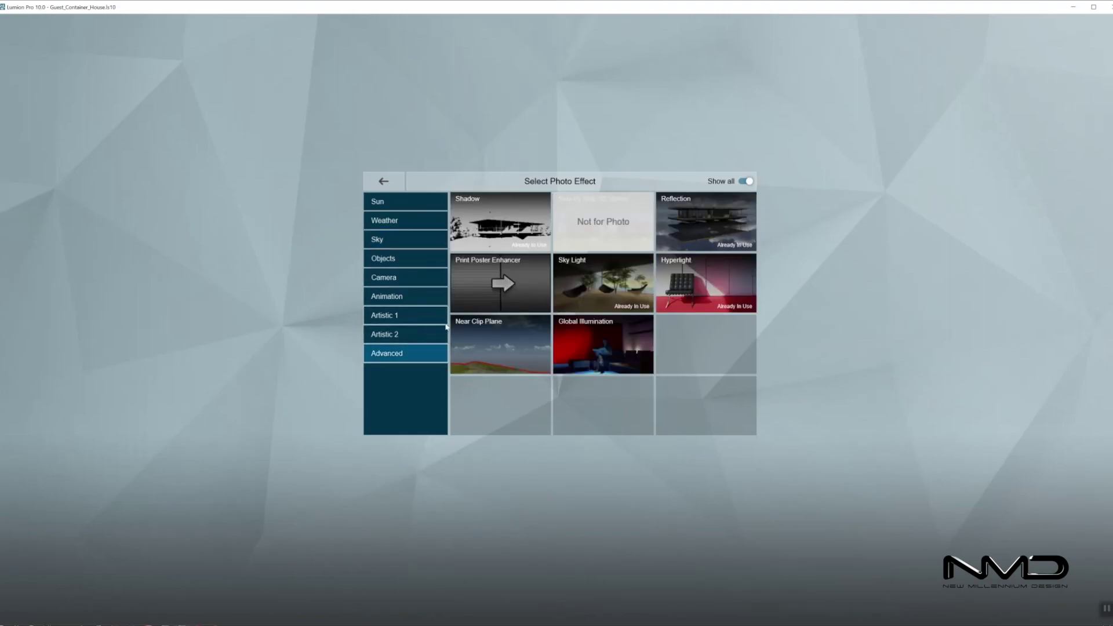
click(404, 205)
click(398, 220)
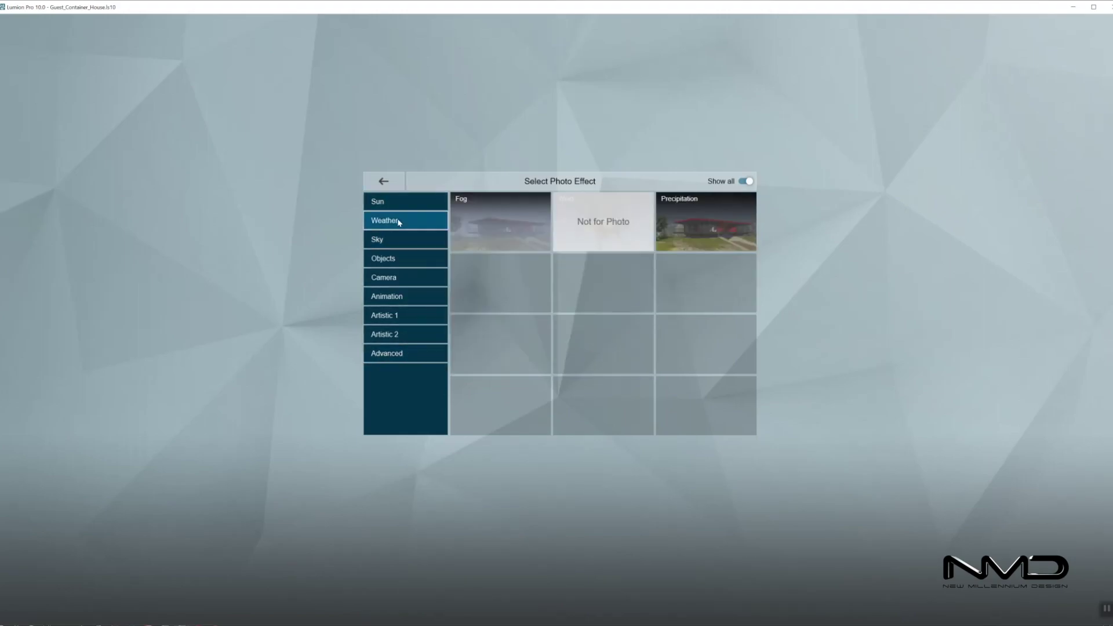
click(399, 240)
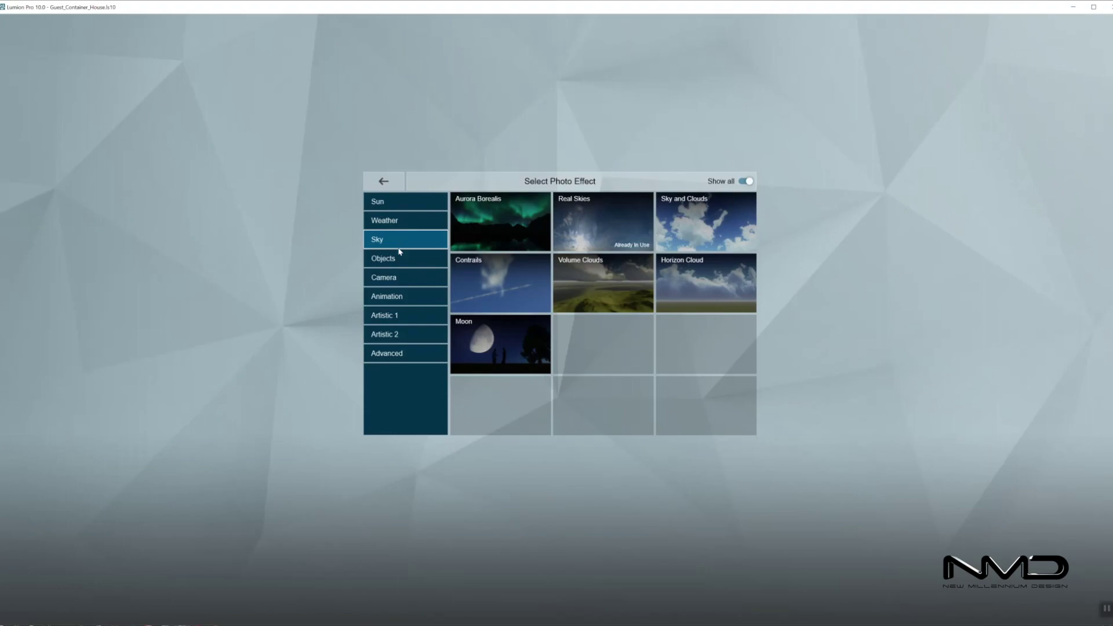
click(397, 260)
click(496, 270)
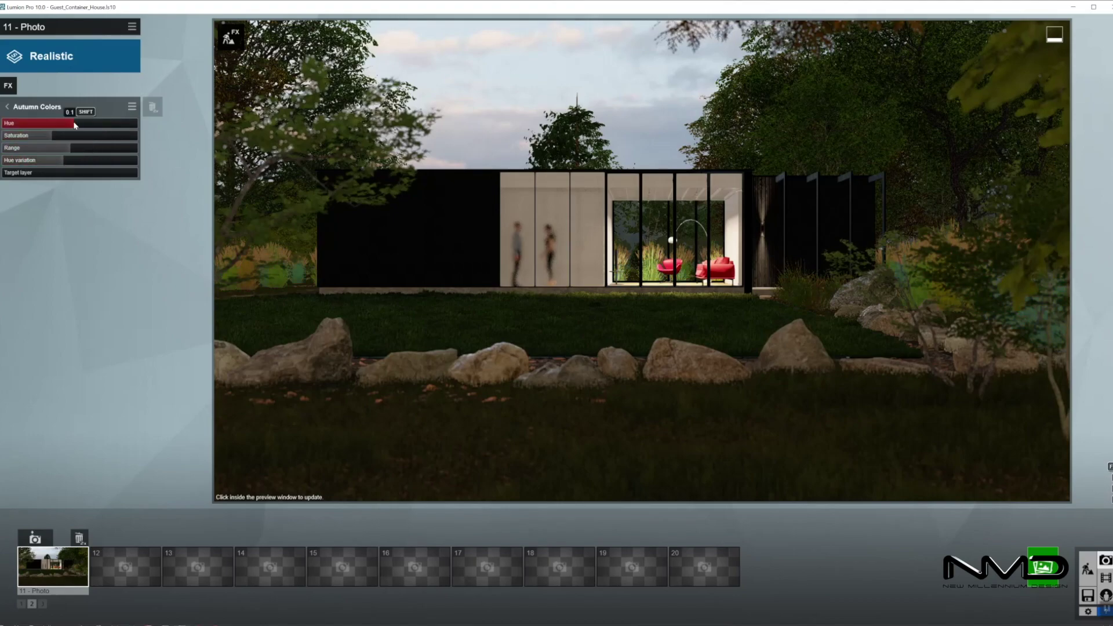
Restrict Autumn Colors to target layer 2, set its hue to 1.0 and adjust its saturation, range and hue variation.
click(1088, 570)
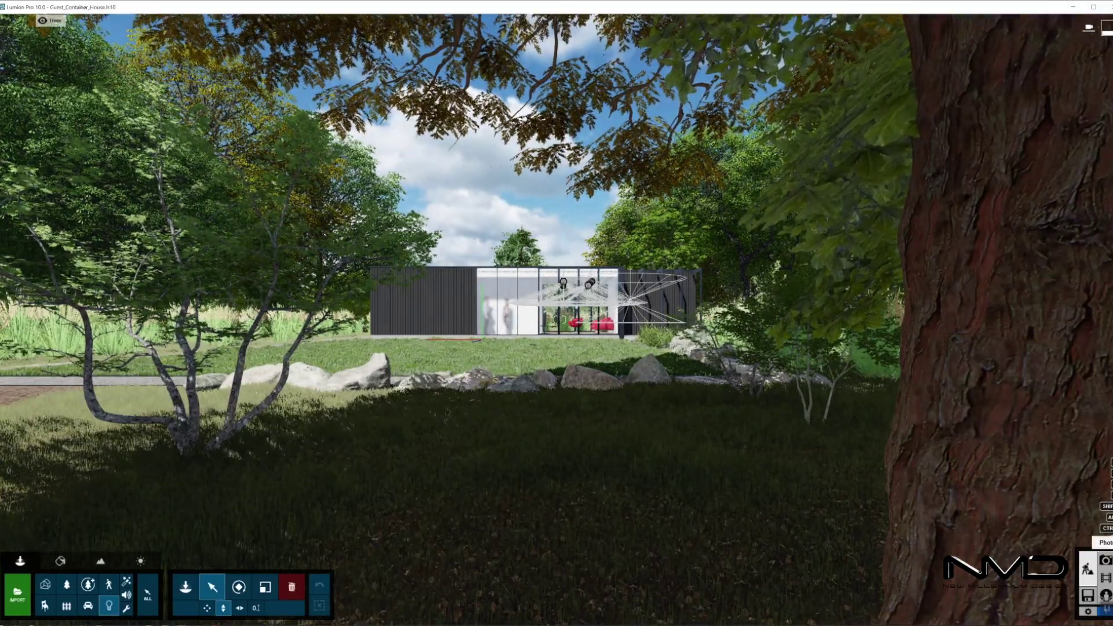
click(1105, 560)
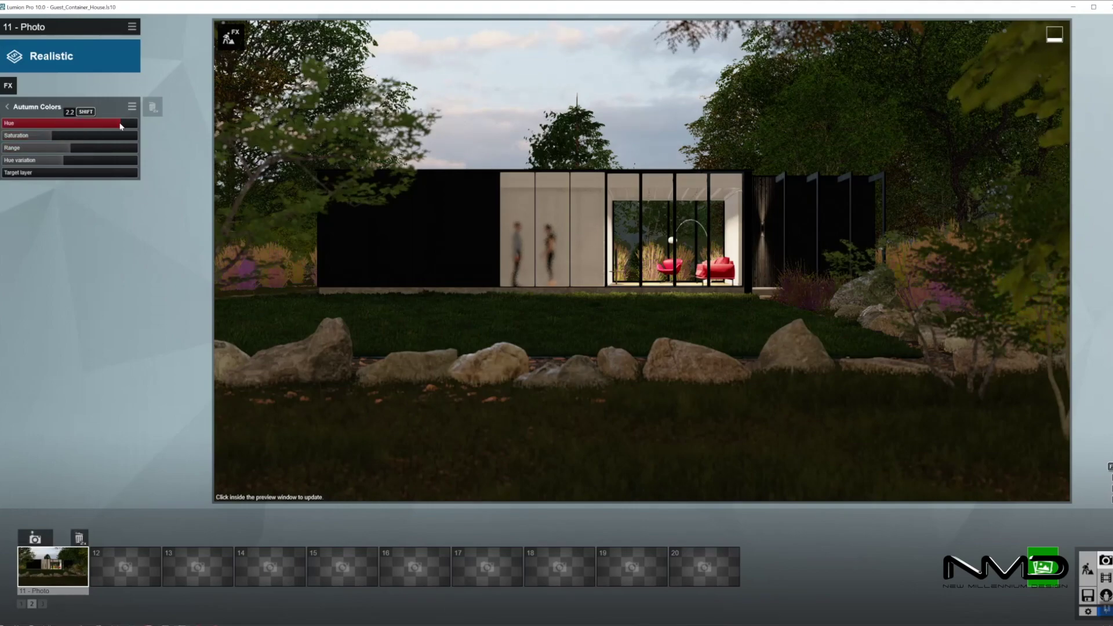
click(53, 159)
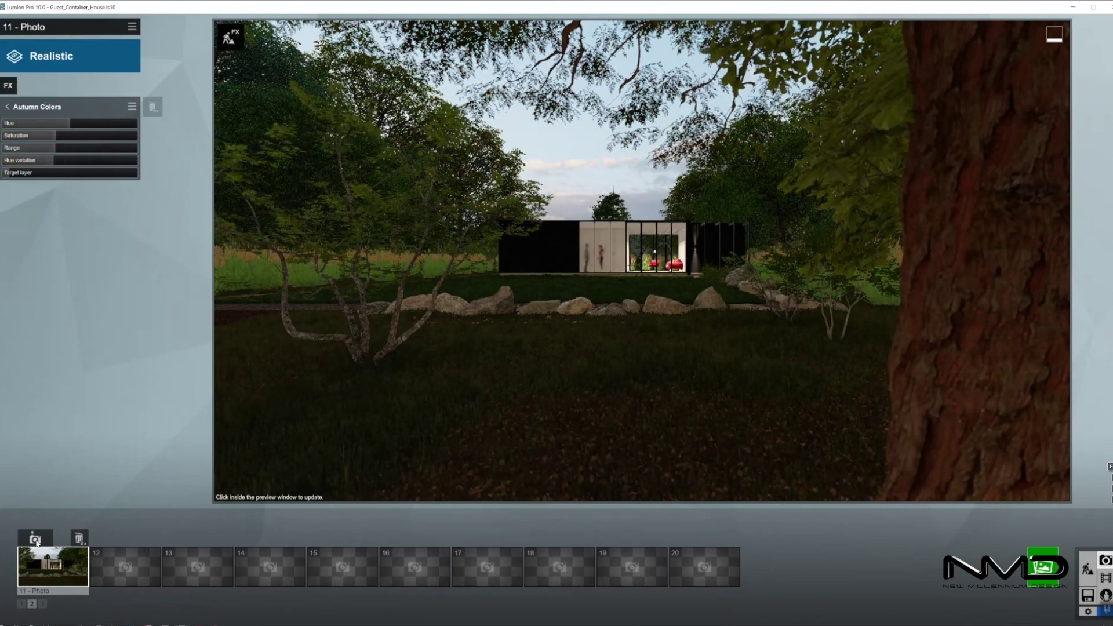
key(shift+2)
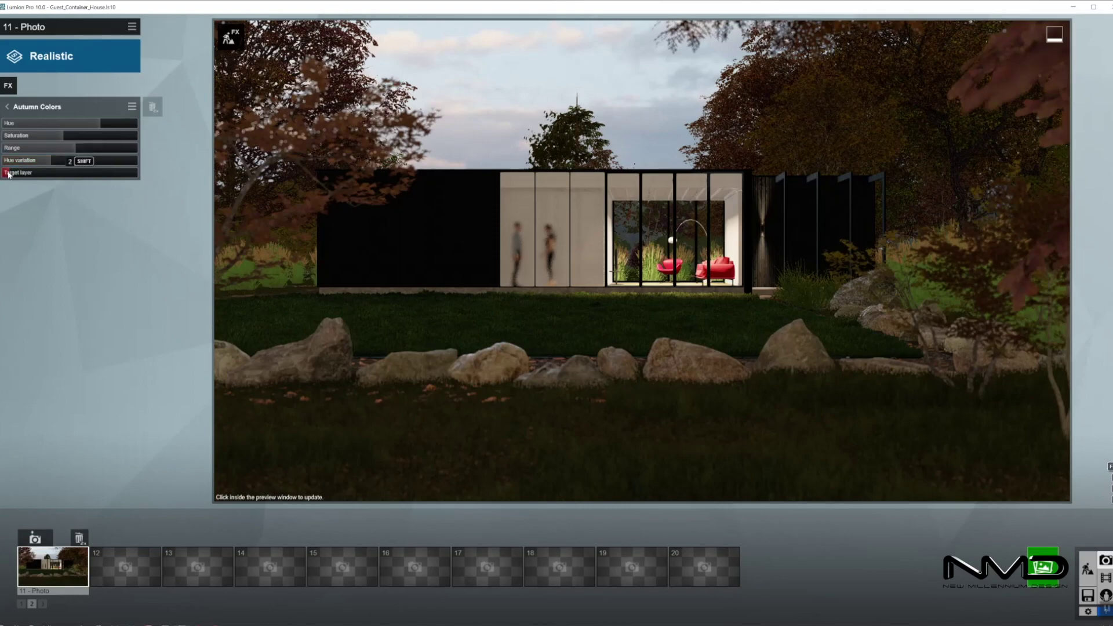
drag(90, 123, 95, 124)
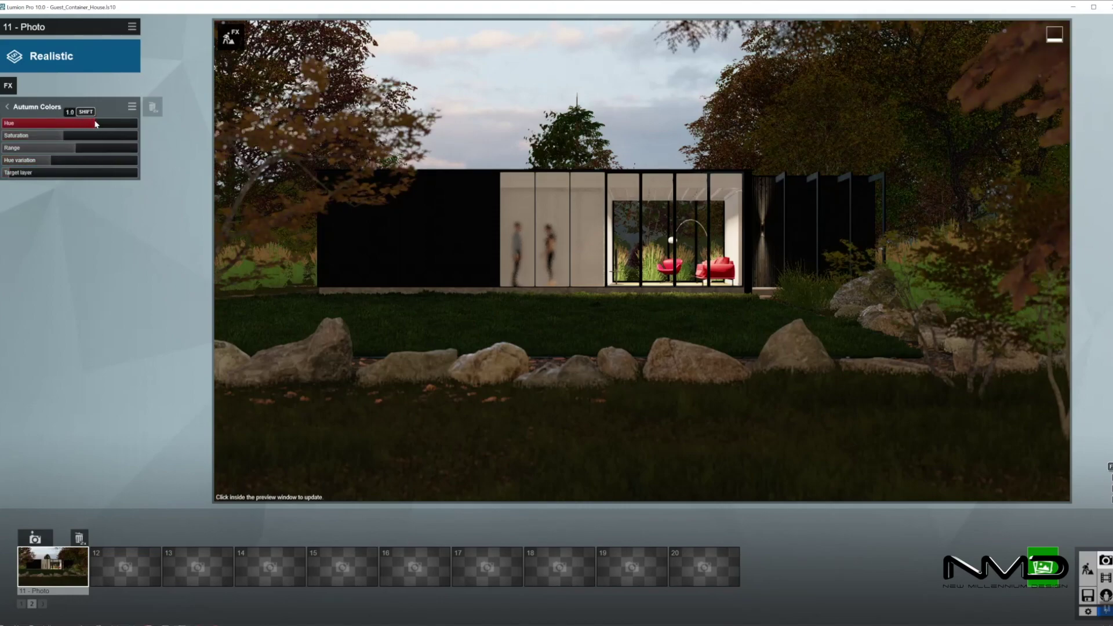
click(7, 107)
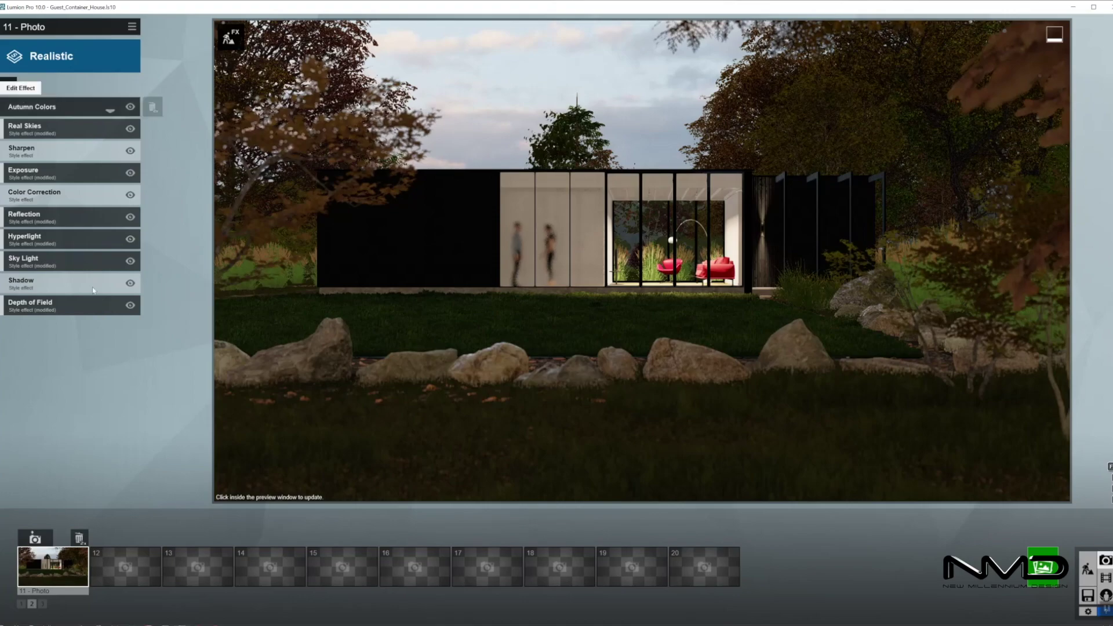
Set the Color Correction temperature to 0.6 for the photo.
click(58, 195)
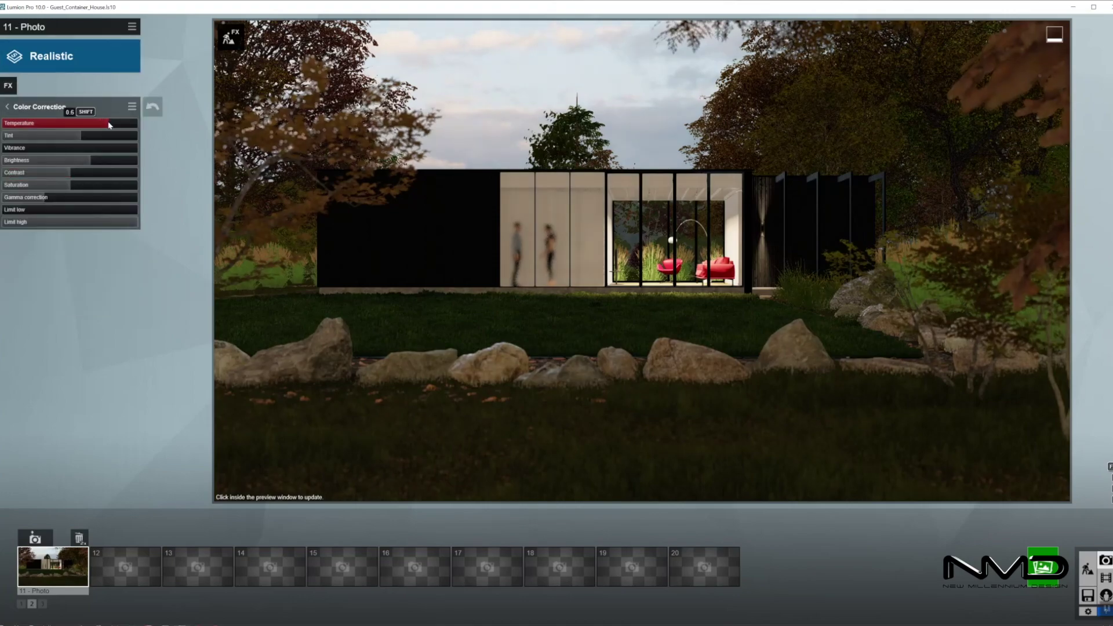
click(15, 112)
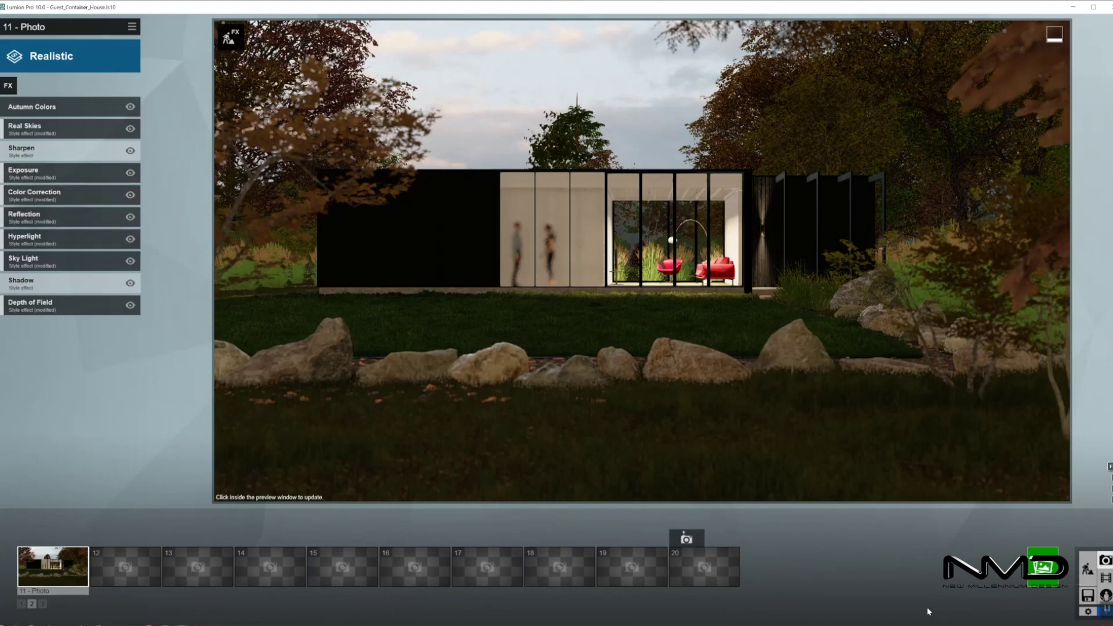
mouse_move(1107, 610)
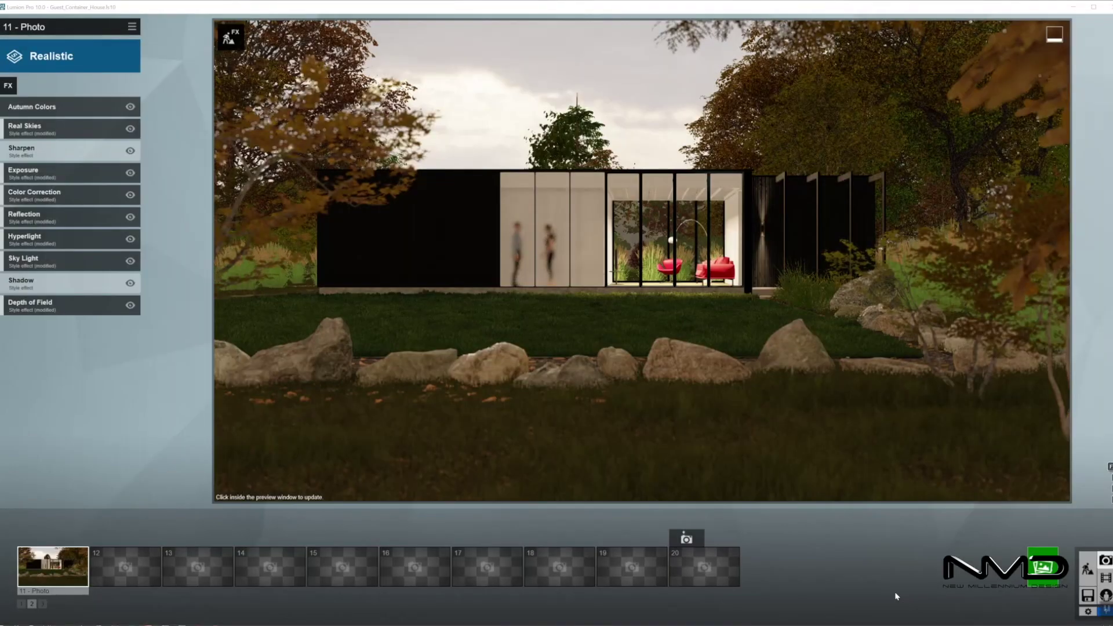
Return to scene editing and choose WildGrass Cluster R7 from the nature library for placement.
click(1088, 570)
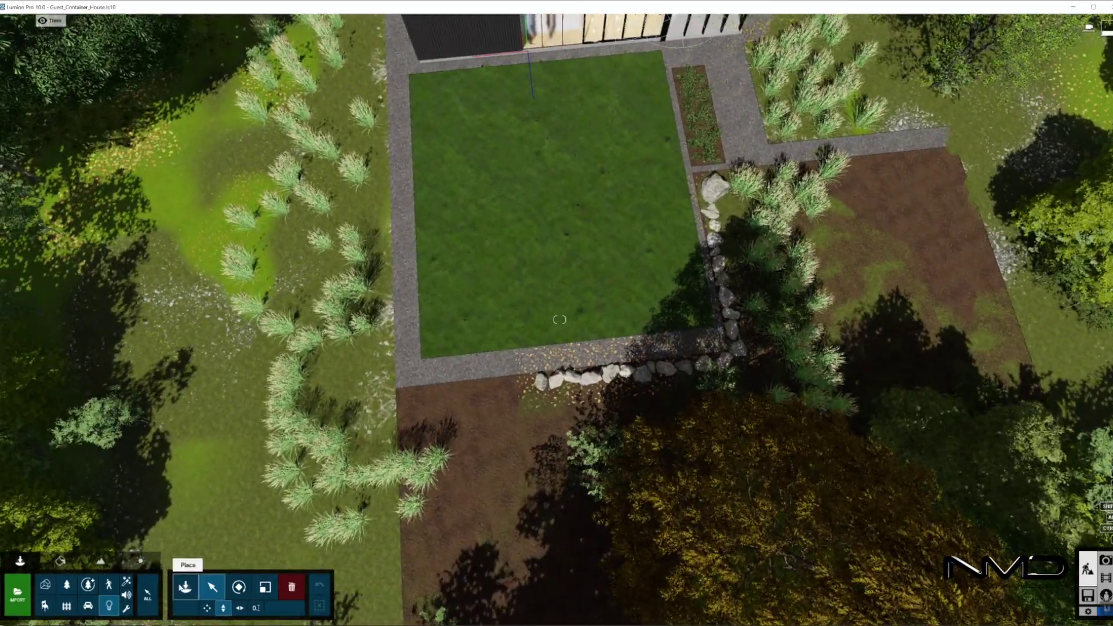
click(186, 587)
click(67, 585)
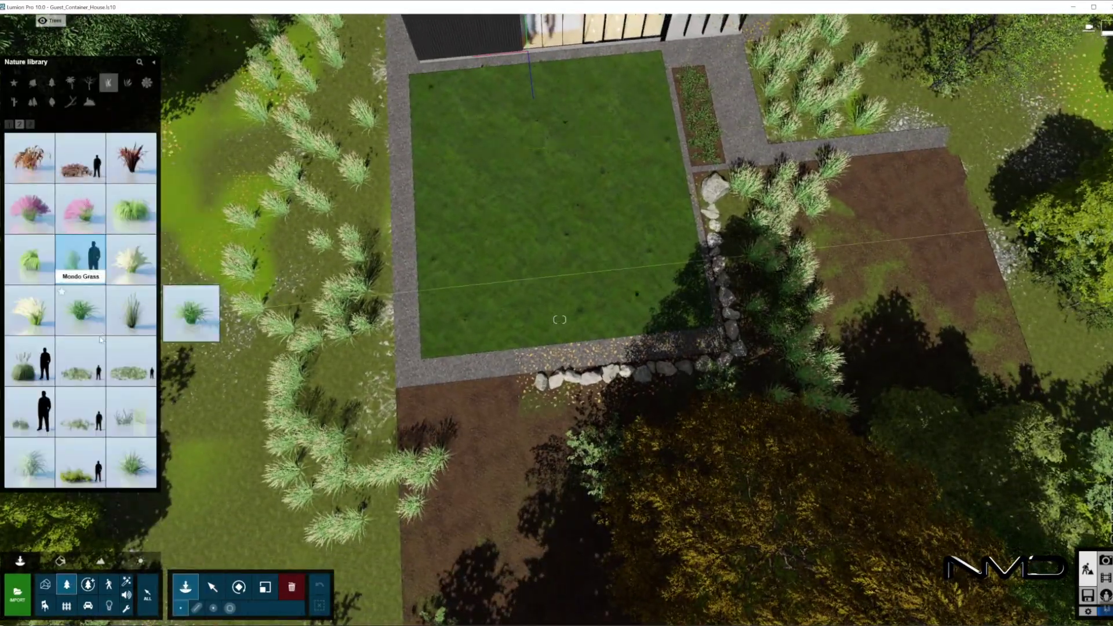
click(30, 124)
click(126, 316)
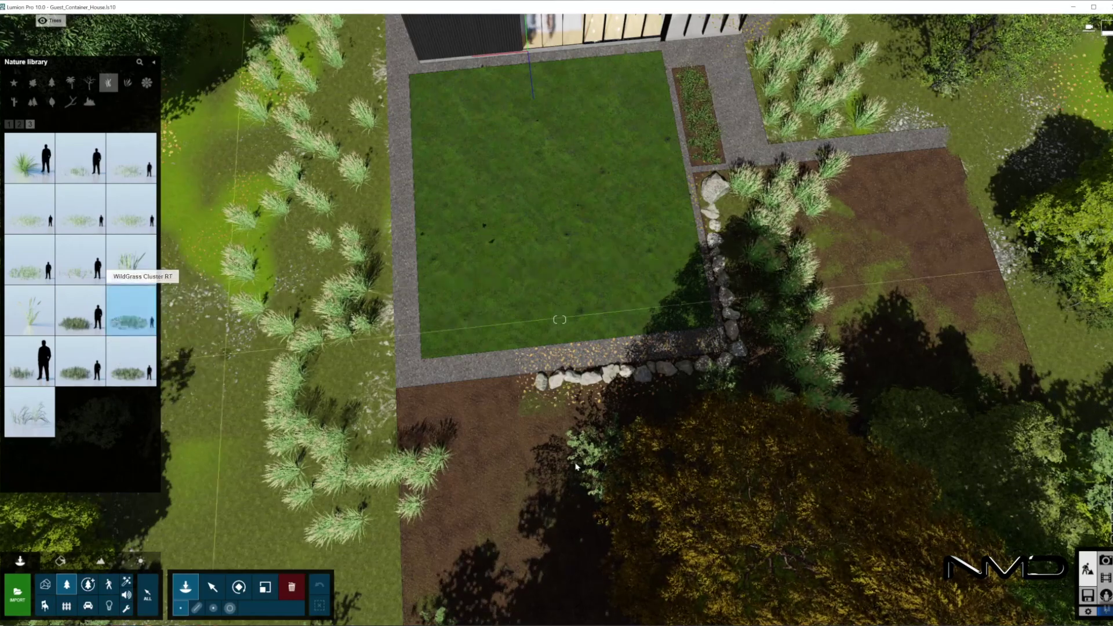
Examine the stone border, the grass plantings and the ground around the lawn and house for spots to plant wild grass.
key(w)
right_drag(464, 465, 405, 471)
right_drag(342, 501, 521, 493)
right_drag(737, 316, 714, 174)
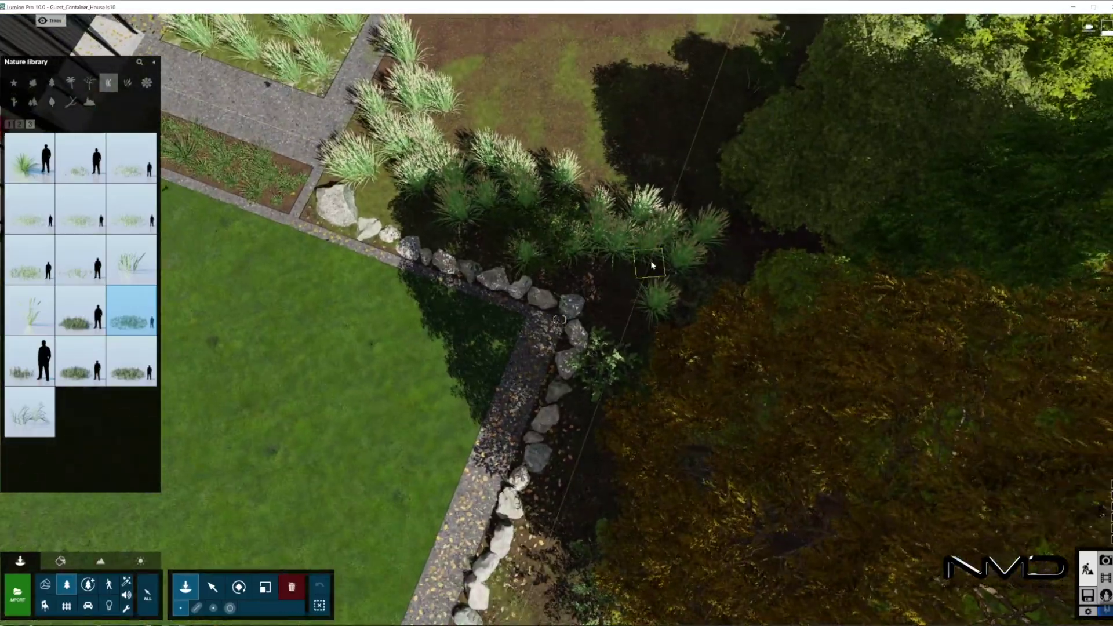
right_drag(557, 75, 524, 169)
key(s)
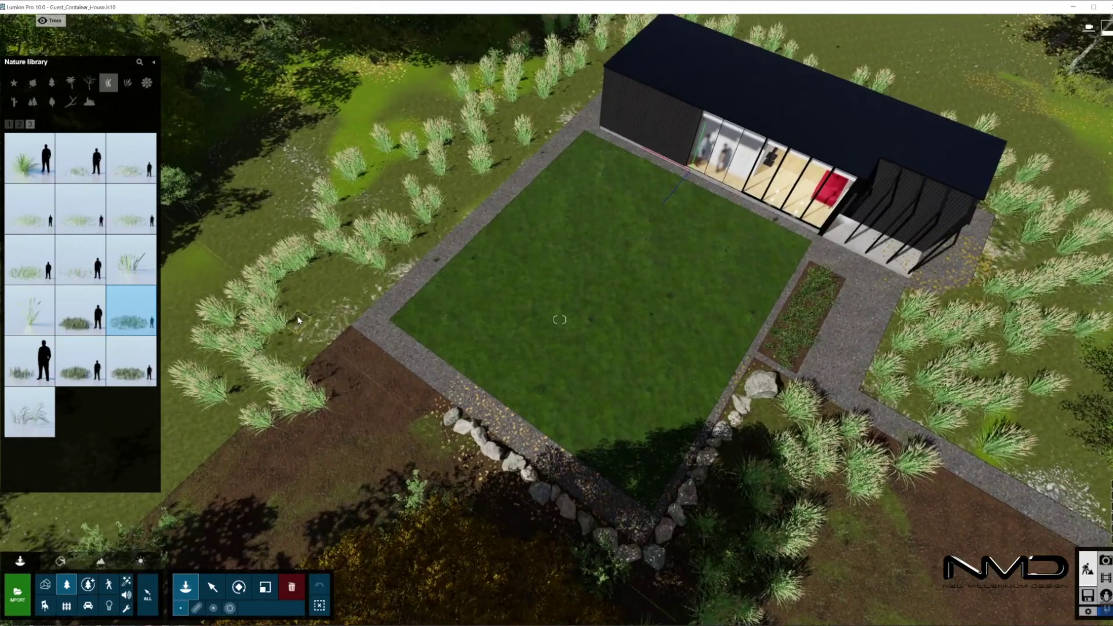
right_drag(341, 304, 304, 298)
key(w)
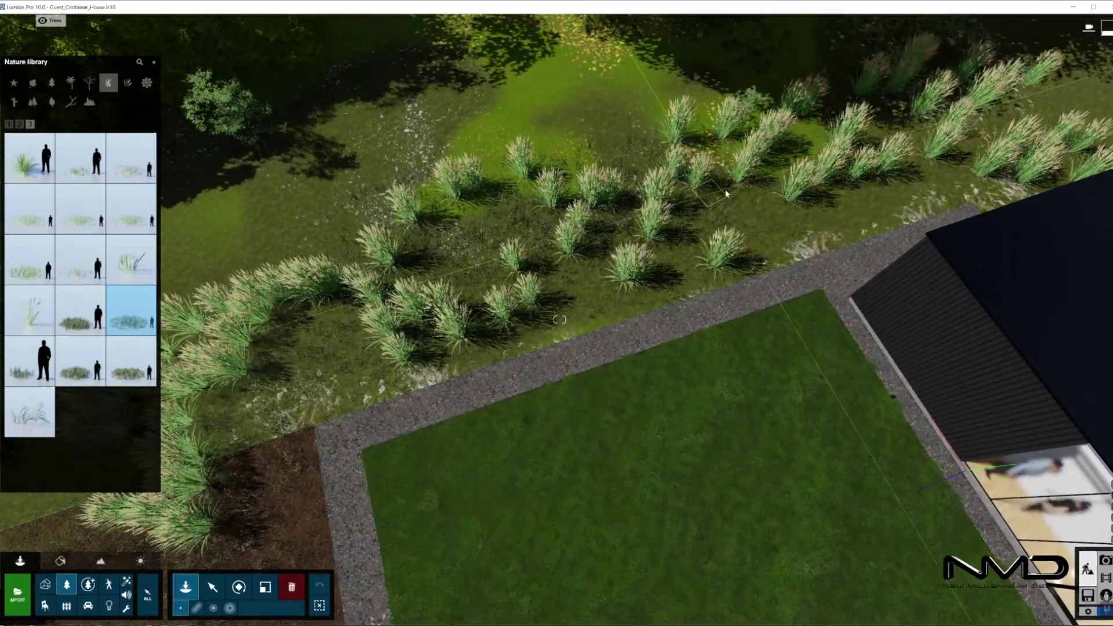
key(s)
right_drag(790, 149, 934, 157)
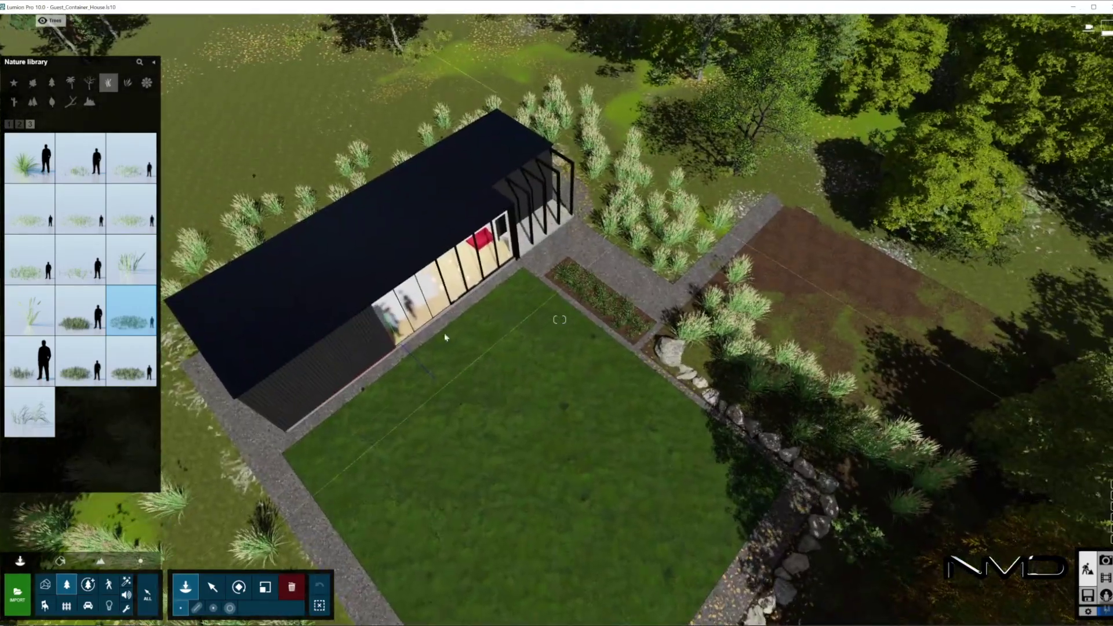
Choose another wild grass model and examine the grass plantings, gravel paths and bare soil around the house for planting spots.
click(80, 313)
right_drag(360, 348, 429, 261)
key(w)
right_drag(571, 250, 545, 319)
key(w)
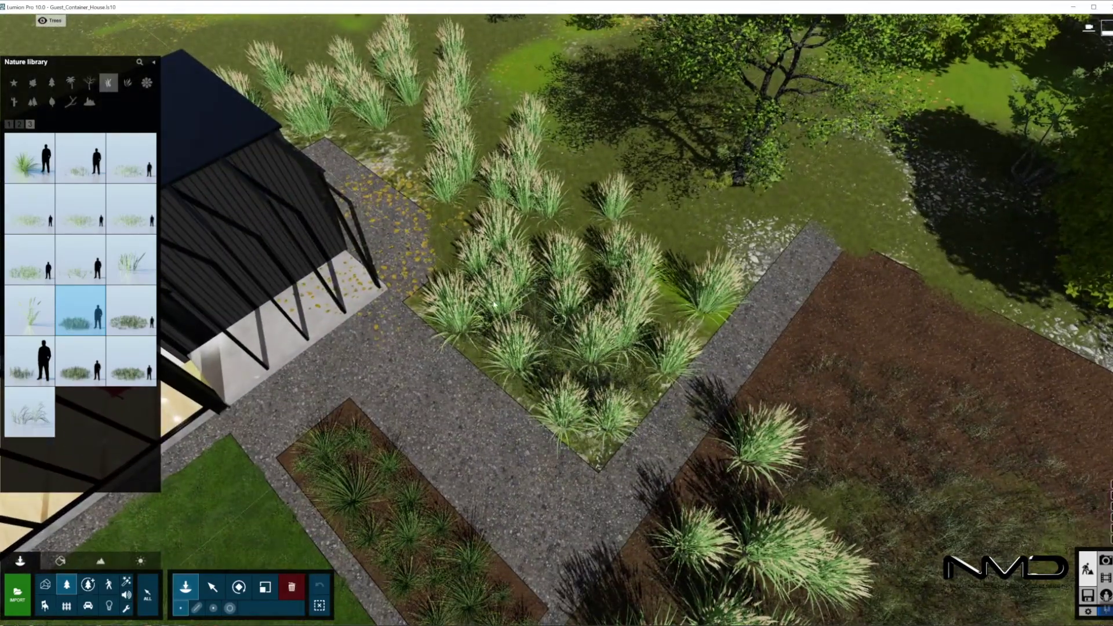
right_drag(423, 161, 348, 191)
key(s)
key(s)
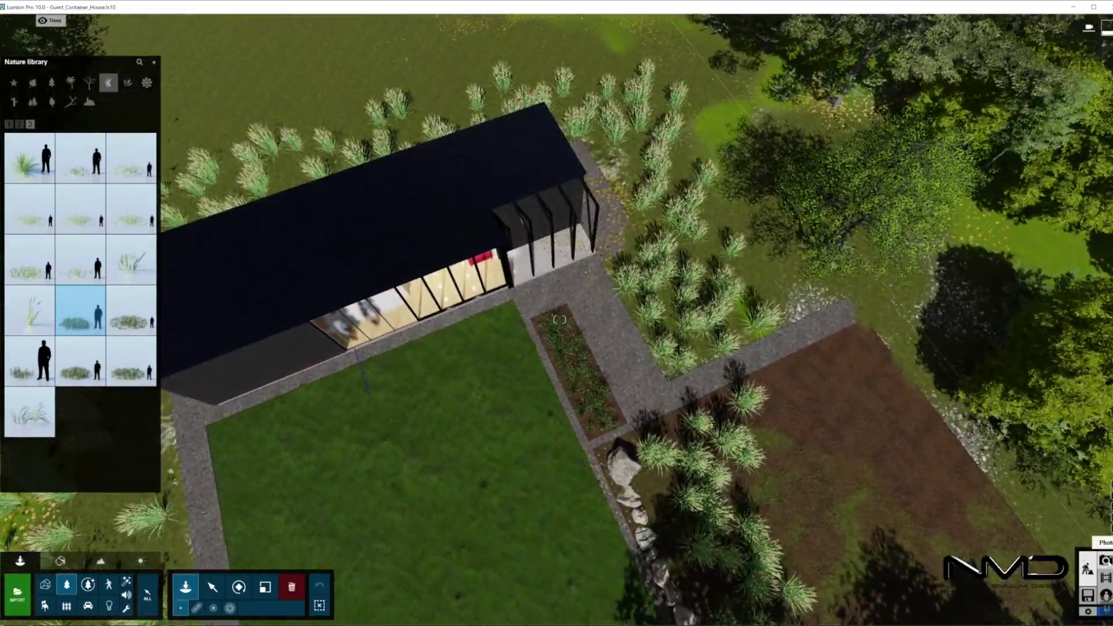
Restore the camera of photo 11, open its Autumn Colors settings and refresh the photo preview.
click(1106, 560)
click(51, 565)
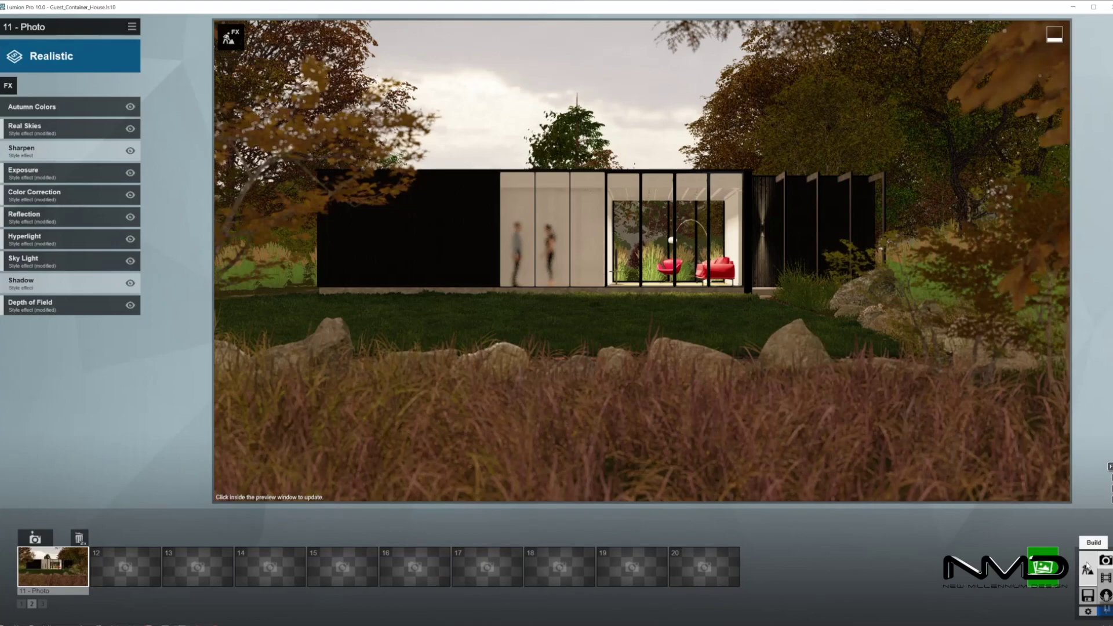
click(97, 106)
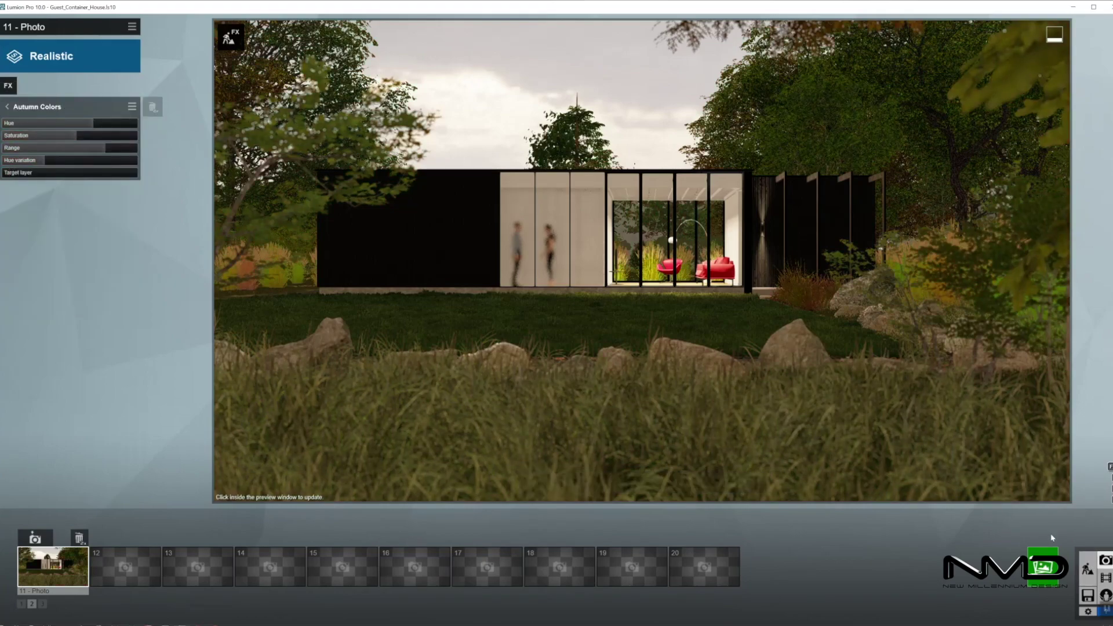
click(885, 296)
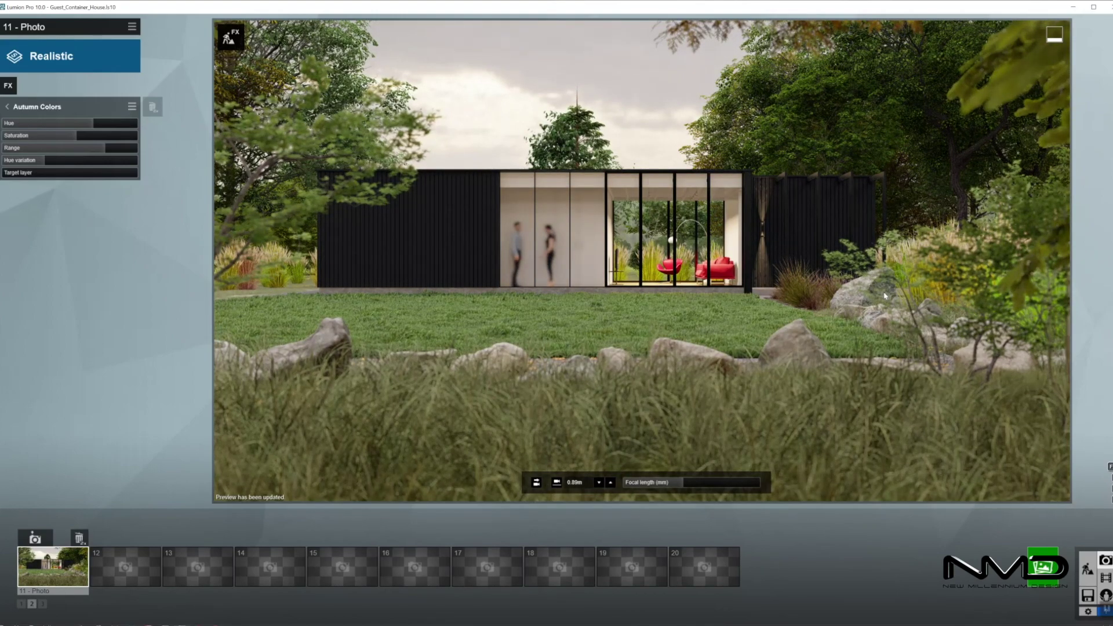
Return to scene editing and place a square area light on the ceiling of the room behind the frosted glass.
mouse_move(1109, 609)
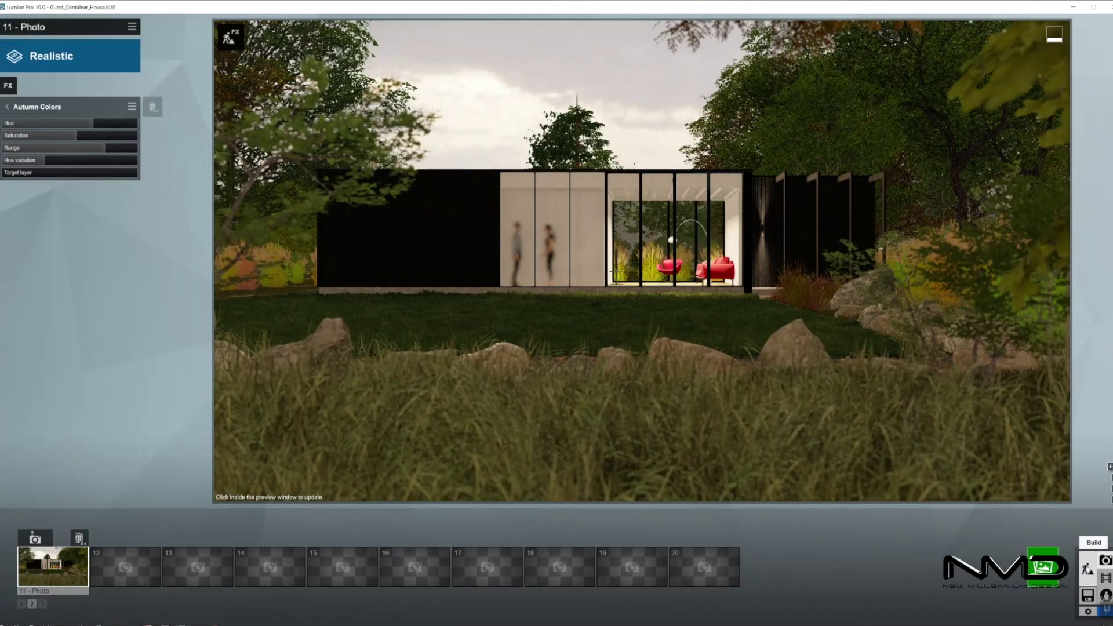
click(1088, 569)
key(w)
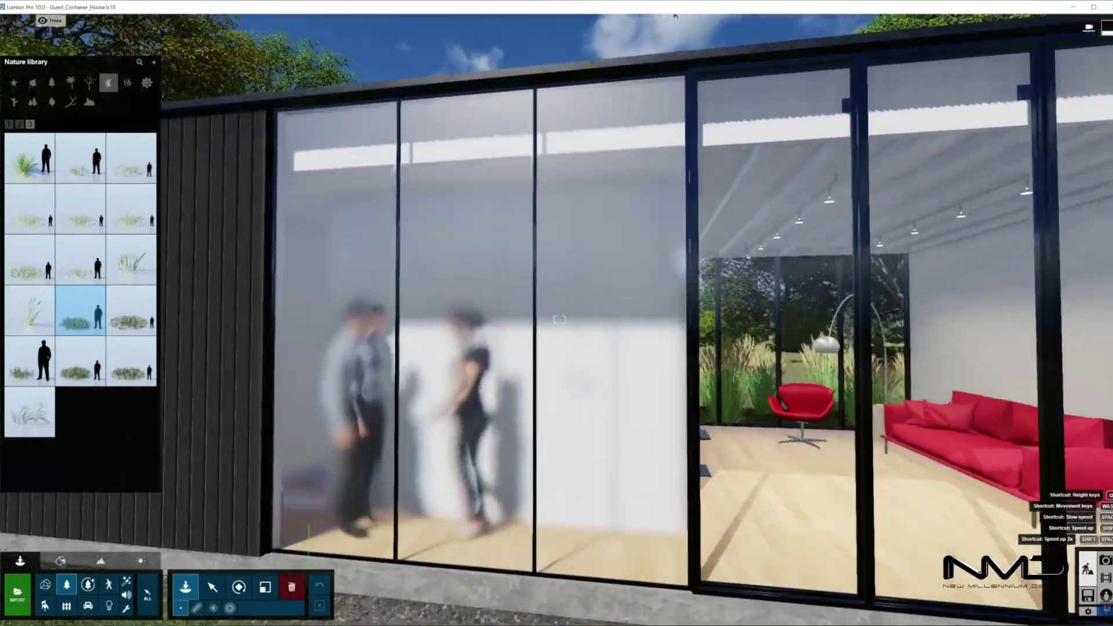
right_drag(676, 16, 557, 35)
click(109, 607)
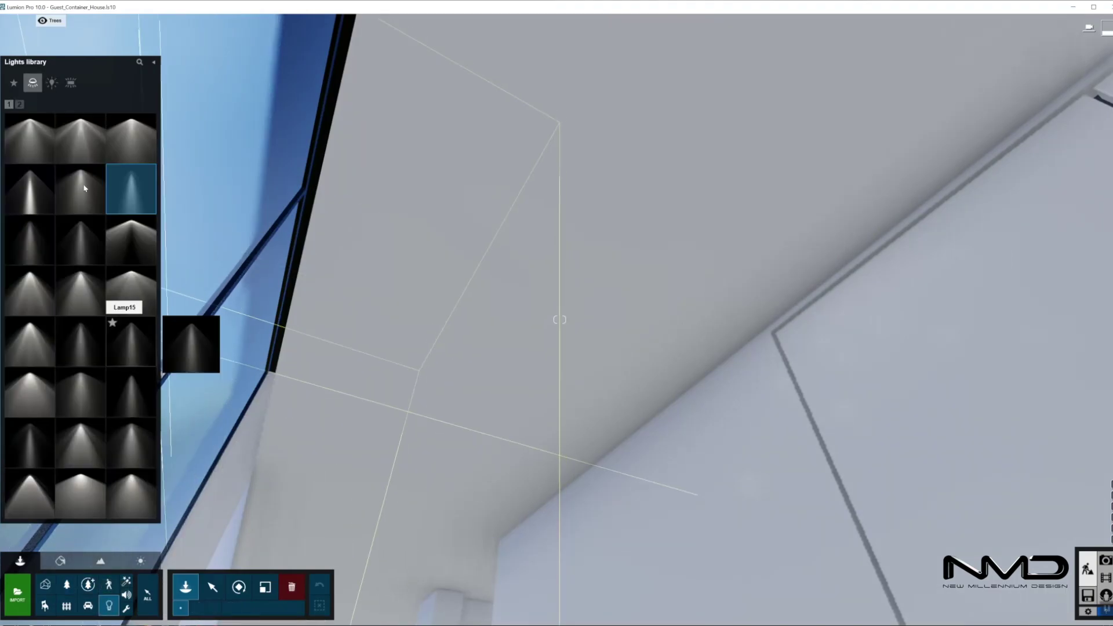
click(71, 82)
click(29, 138)
click(632, 238)
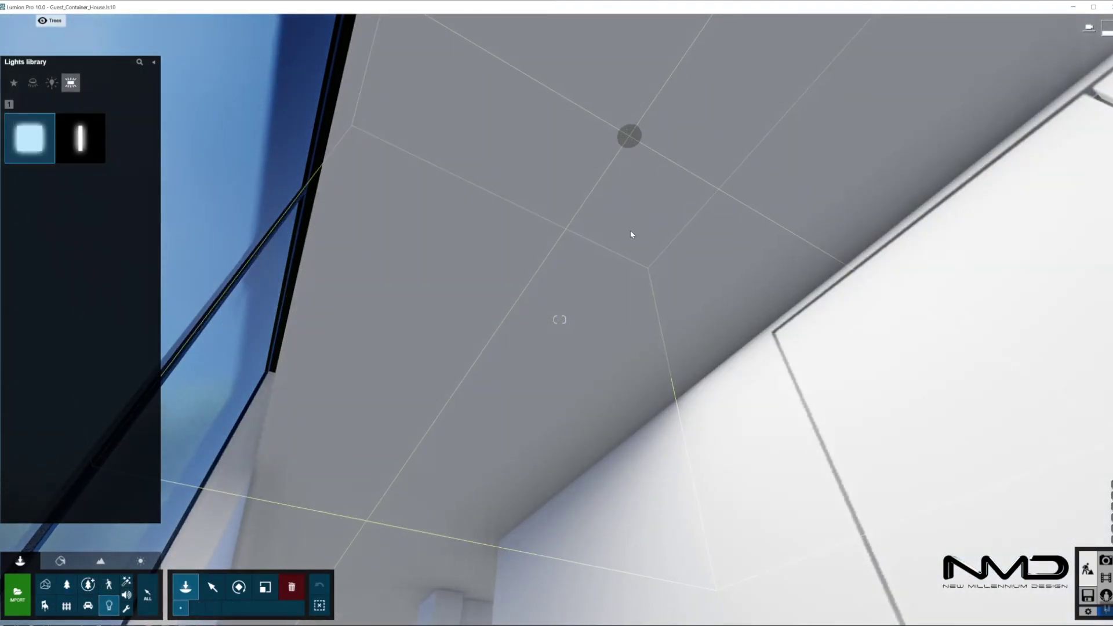
right_drag(634, 252, 783, 296)
Lower the area light's brightness, fit its width and length to the ceiling, and check the result in the photo preview.
click(213, 587)
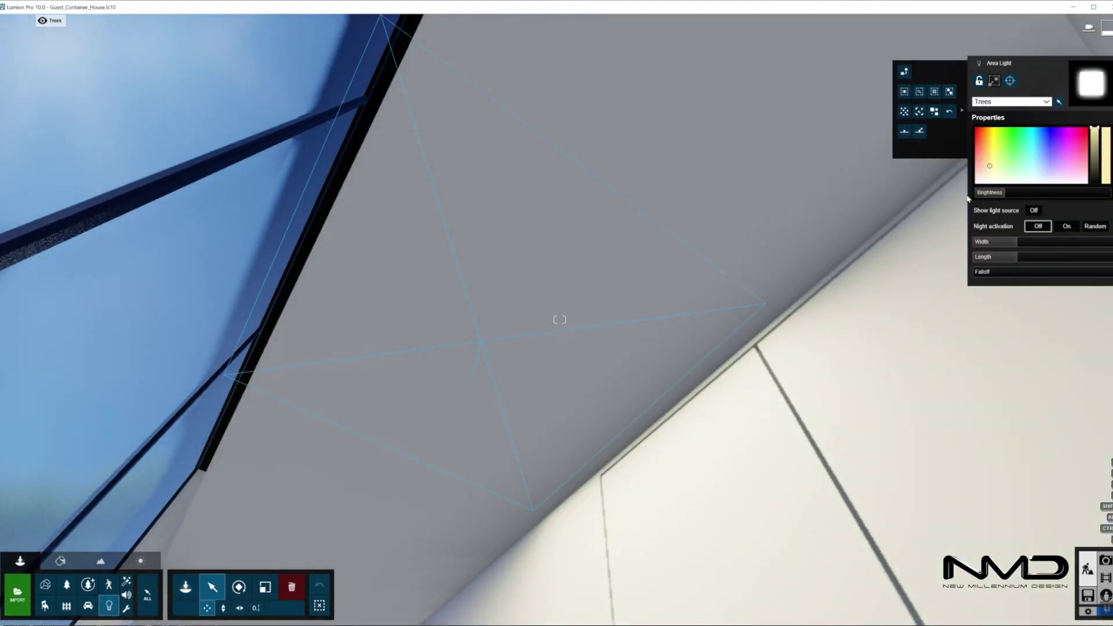
click(1002, 194)
mouse_move(1019, 247)
mouse_down()
mouse_move(1040, 247)
mouse_move(1011, 258)
mouse_up()
right_drag(627, 306, 636, 291)
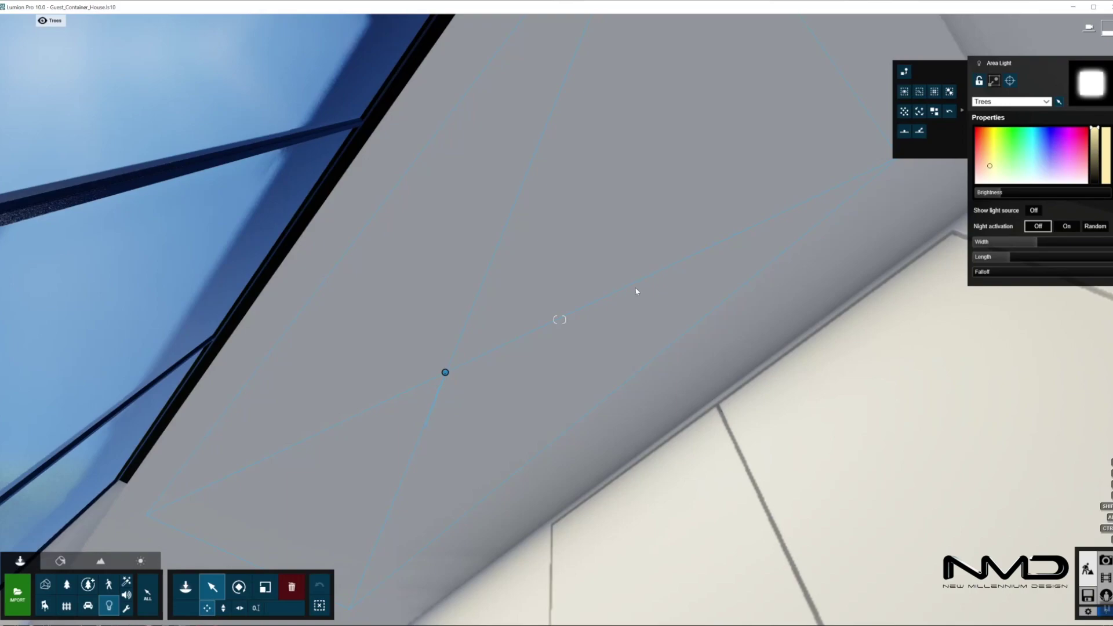
drag(1036, 260, 1011, 254)
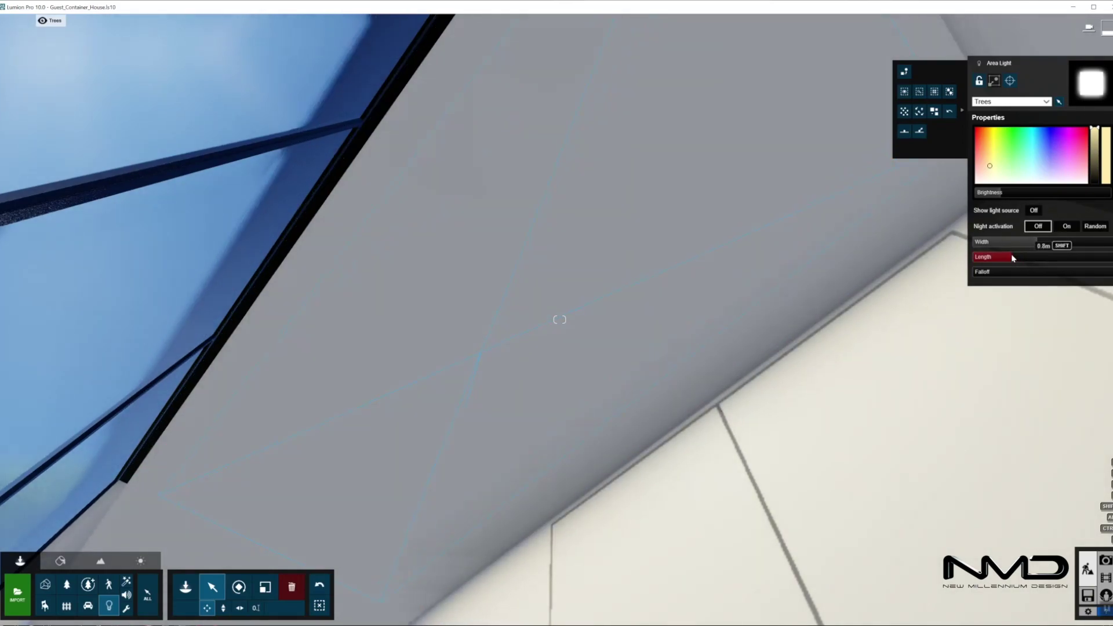
click(1106, 560)
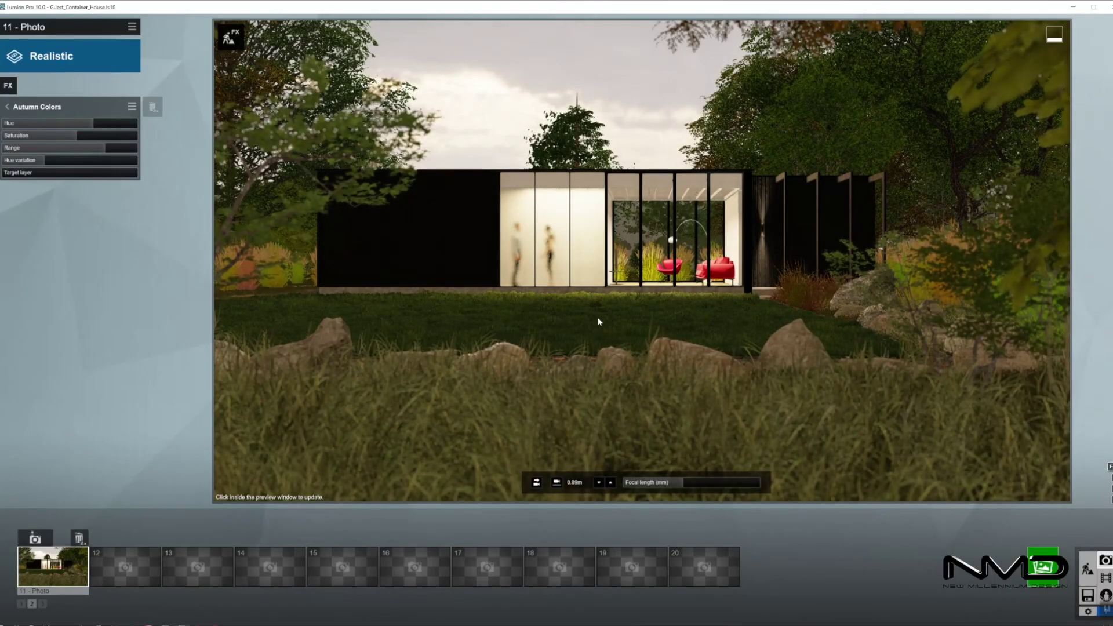
click(749, 318)
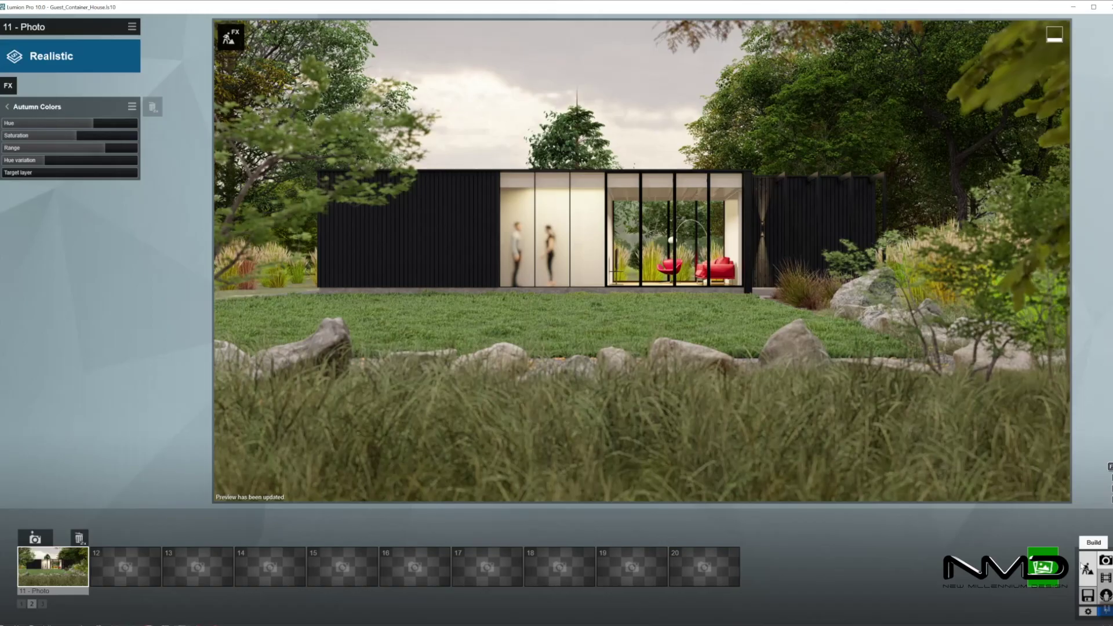
Widen the area light slightly in the scene, and restore the camera of photo 11 to check the lighting.
click(1088, 569)
key(shift+w)
right_drag(530, 381, 539, 301)
drag(1040, 241, 1050, 246)
click(240, 609)
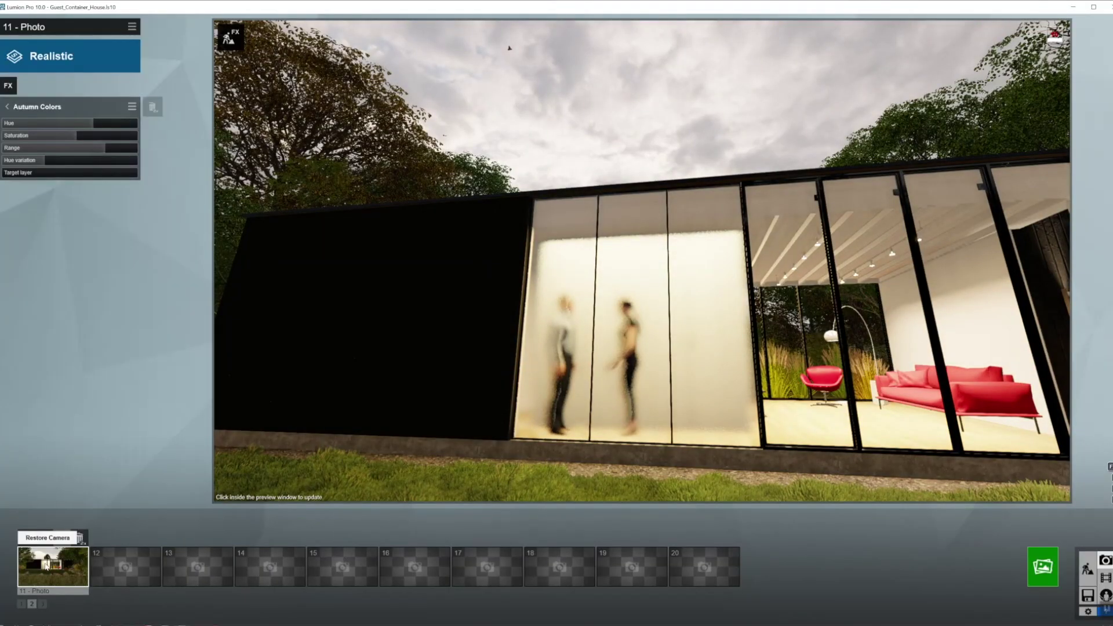
click(46, 565)
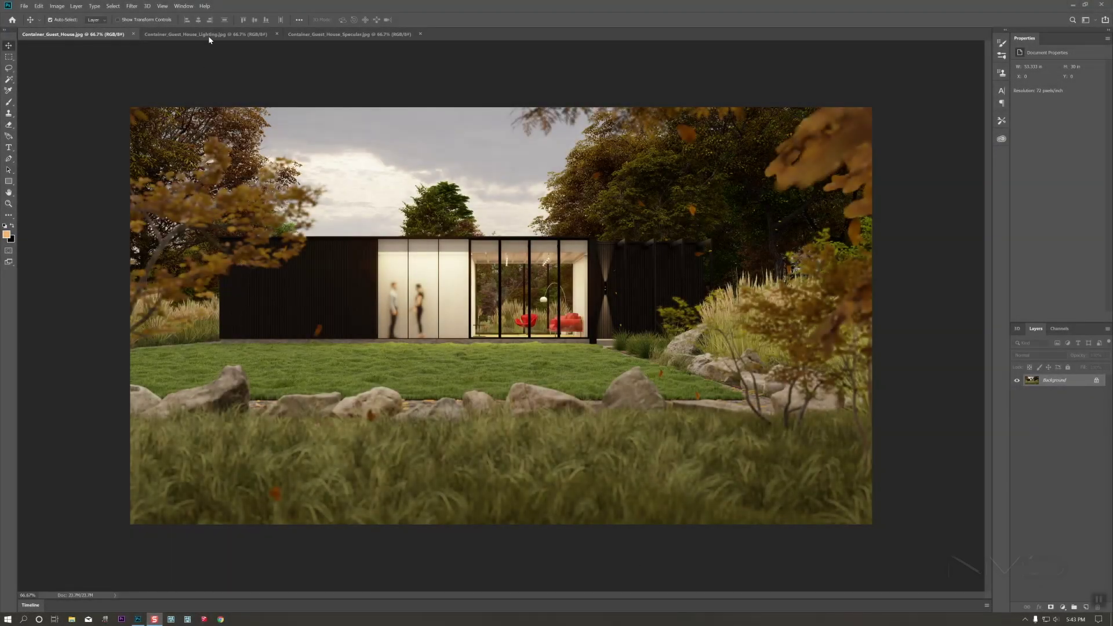
In Photoshop, add the specular render as a layer over the guest house image and set its blend mode to Screen.
click(209, 35)
click(348, 34)
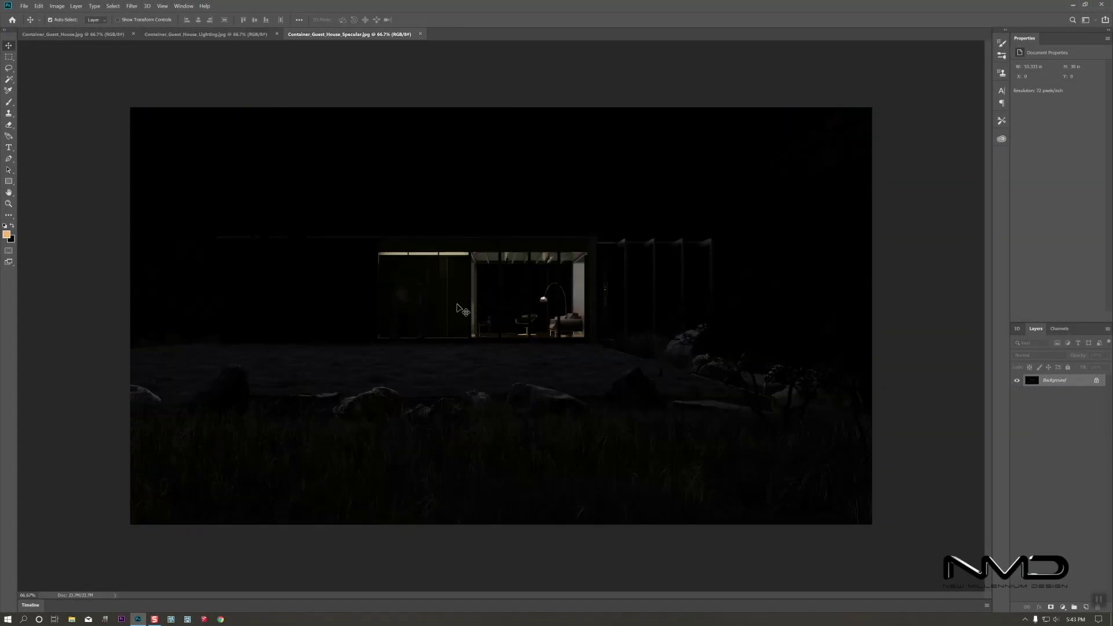
click(105, 34)
drag(105, 34, 563, 311)
click(1032, 356)
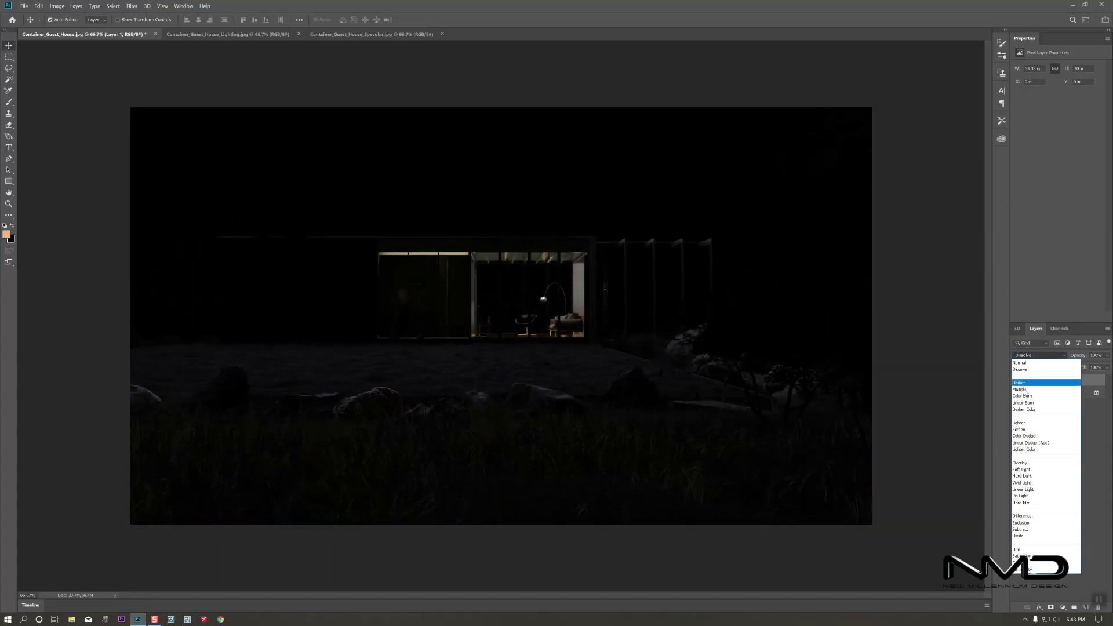
click(1038, 430)
click(1017, 381)
click(1017, 381)
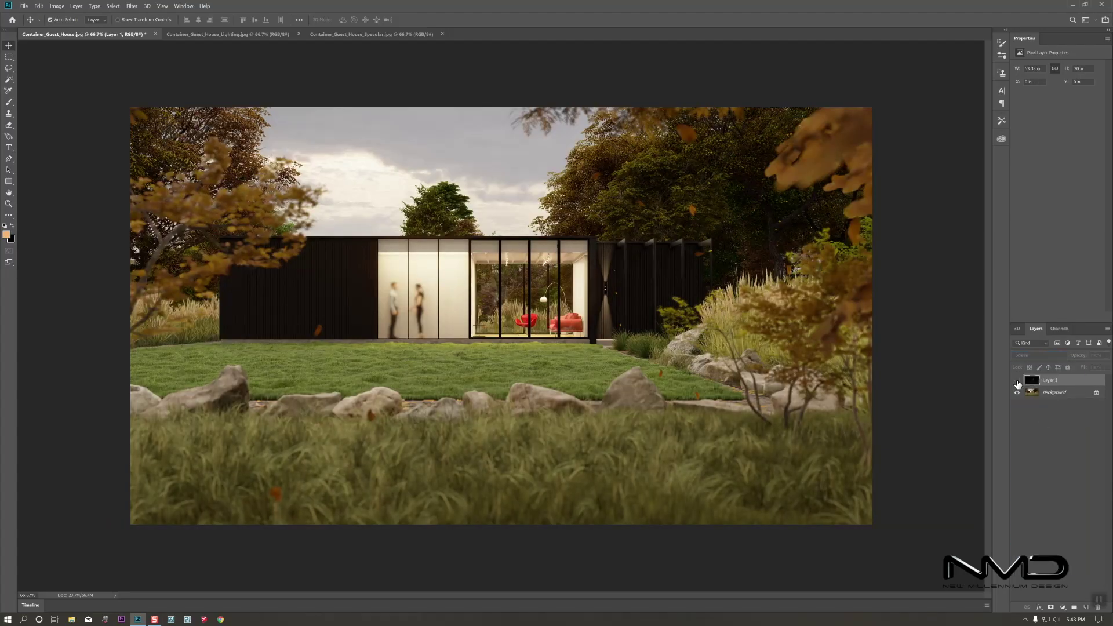
Hide the specular layer and add the lighting render beneath it as a layer blended with Soft Light.
click(1107, 355)
click(1061, 398)
click(1017, 381)
click(236, 35)
drag(347, 205, 540, 319)
click(1040, 355)
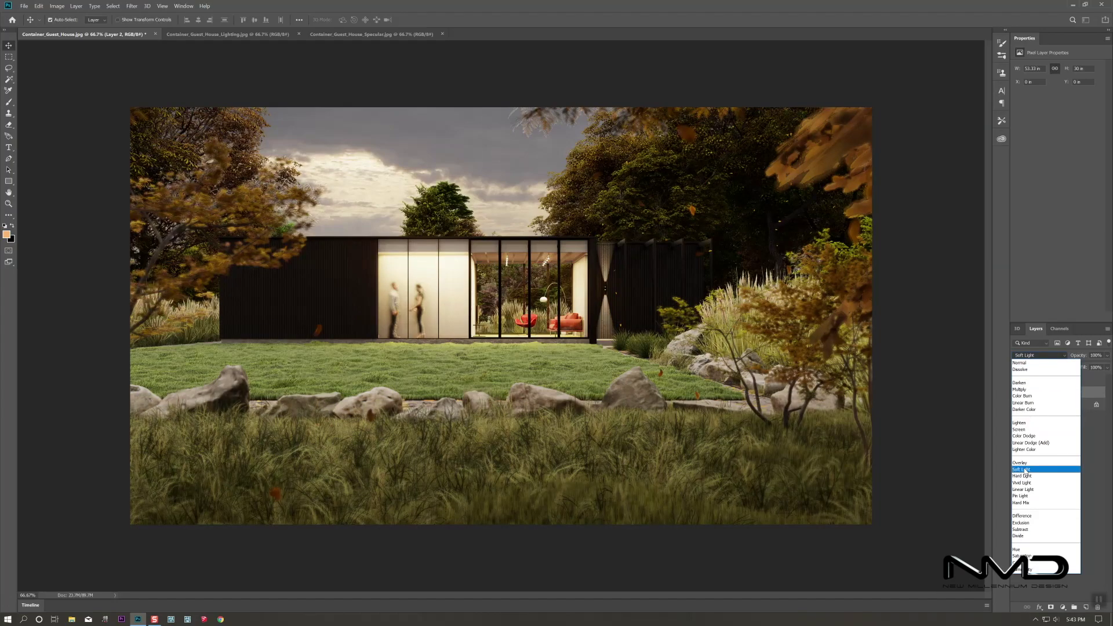
click(1082, 394)
Reduce the lighting layer's opacity to about 68%, compare the image with and without it, and show the specular layer again.
click(1017, 393)
click(1017, 393)
click(1108, 356)
mouse_move(1106, 366)
mouse_down()
mouse_move(1081, 368)
mouse_move(1092, 366)
mouse_up()
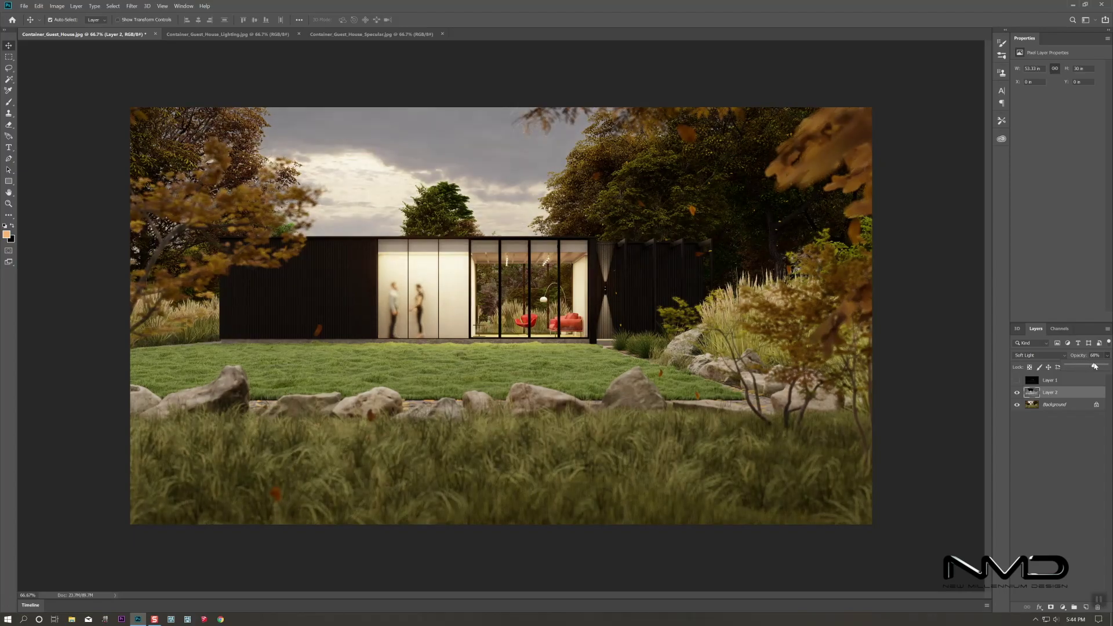
click(1017, 393)
click(1018, 393)
click(1017, 380)
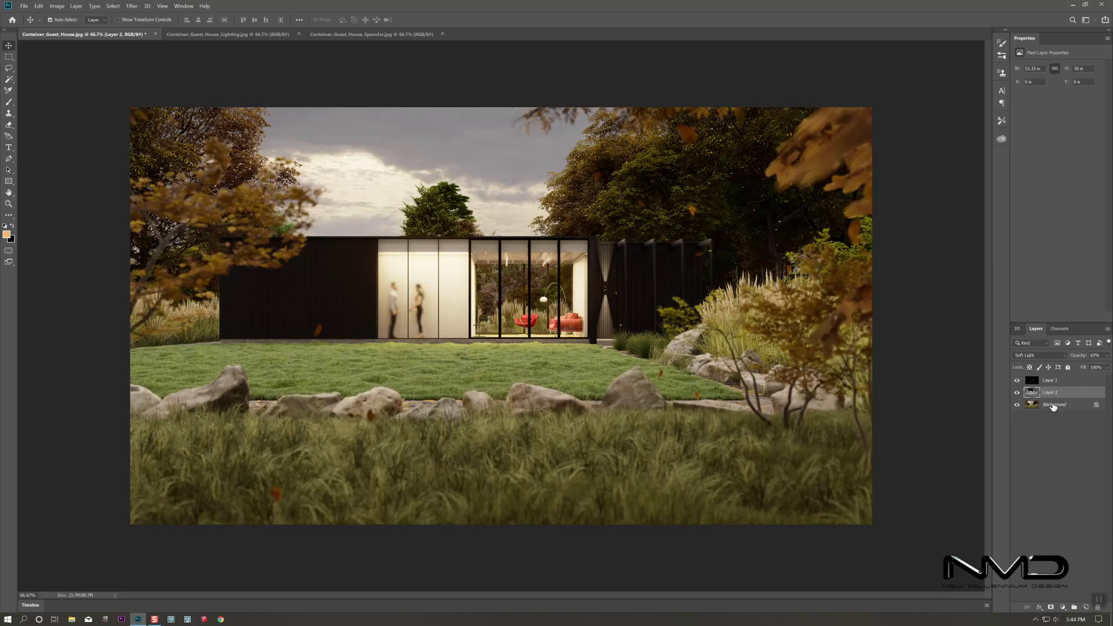
Merge the specular, lighting and background layers into one, and duplicate the resulting background layer.
shift+click(1061, 381)
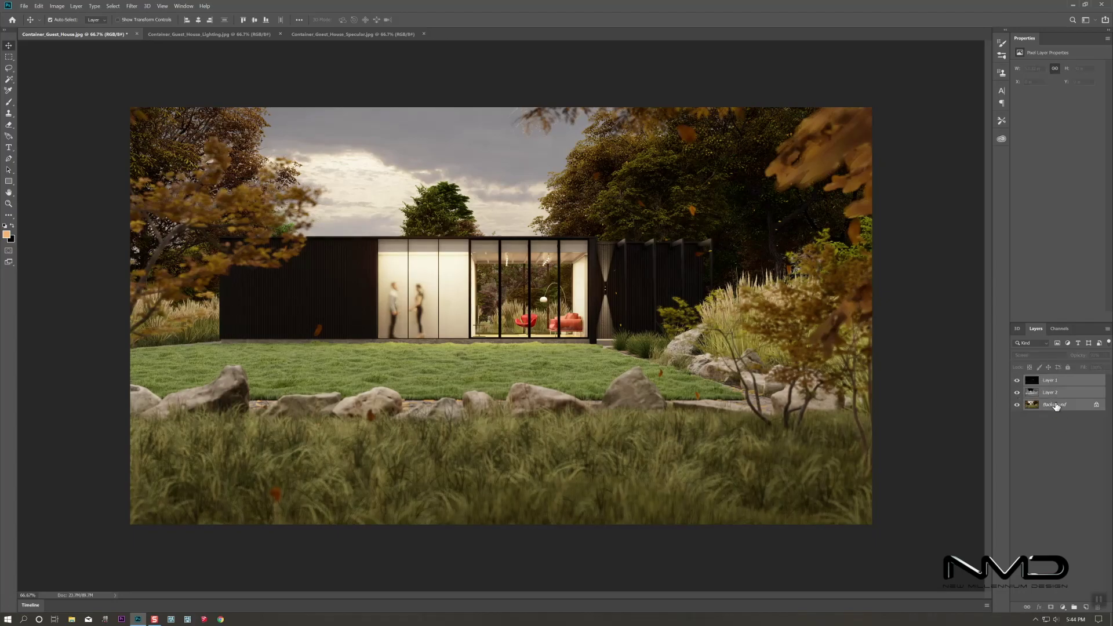
right_click(1055, 406)
click(1052, 488)
drag(1068, 384, 1086, 606)
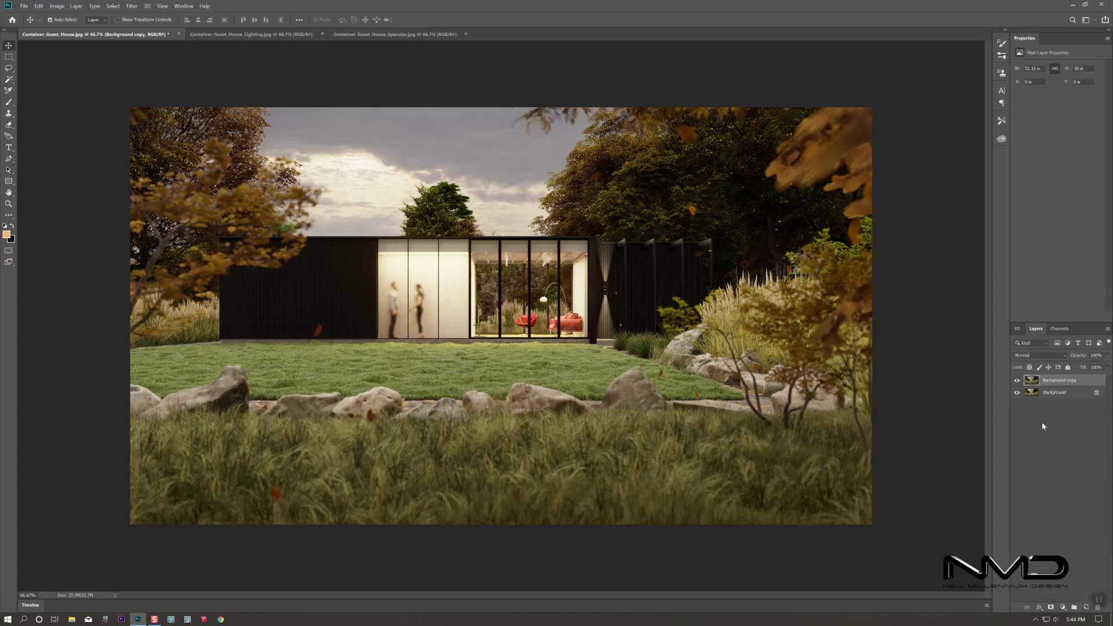
Open the Camera Raw filter on the background copy and choose the Modern 03 profile.
click(131, 7)
click(162, 56)
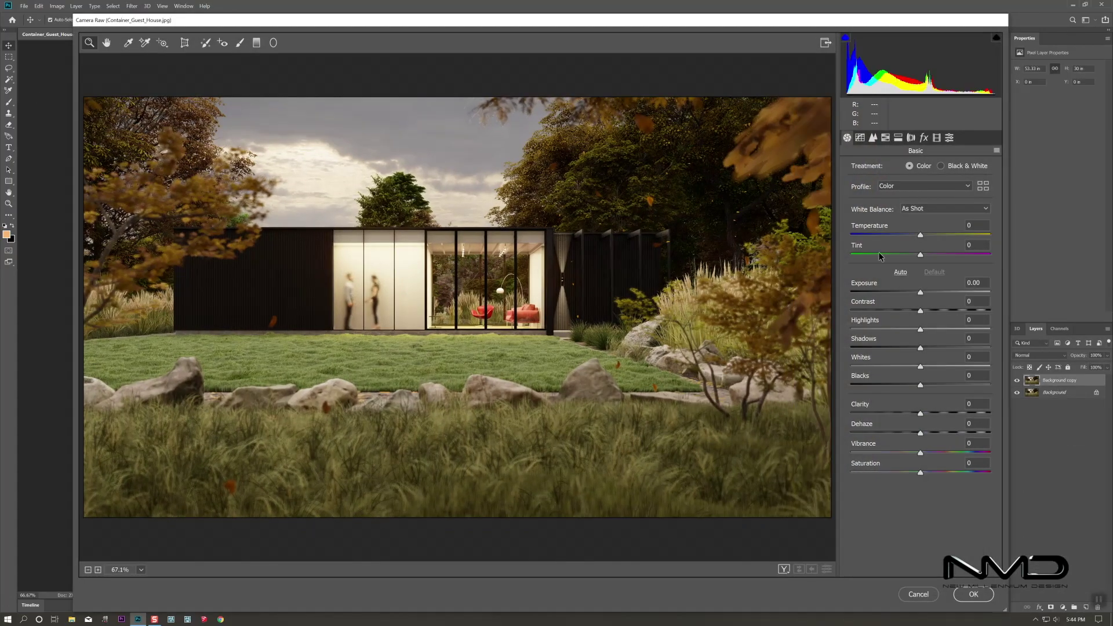
click(983, 186)
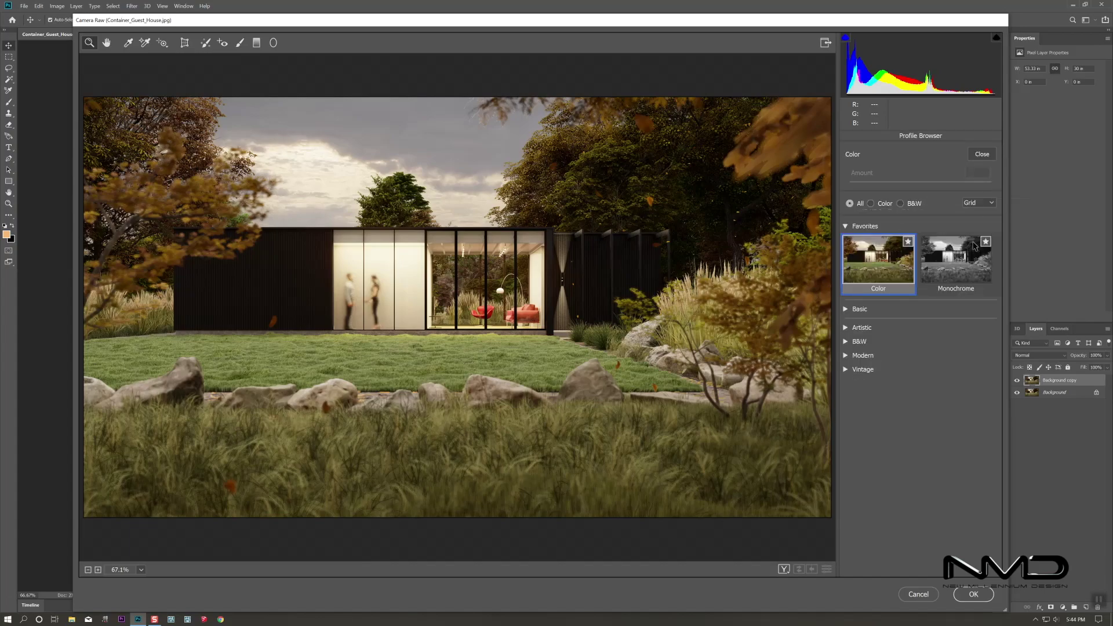
click(847, 356)
scroll(952, 381, down, 2)
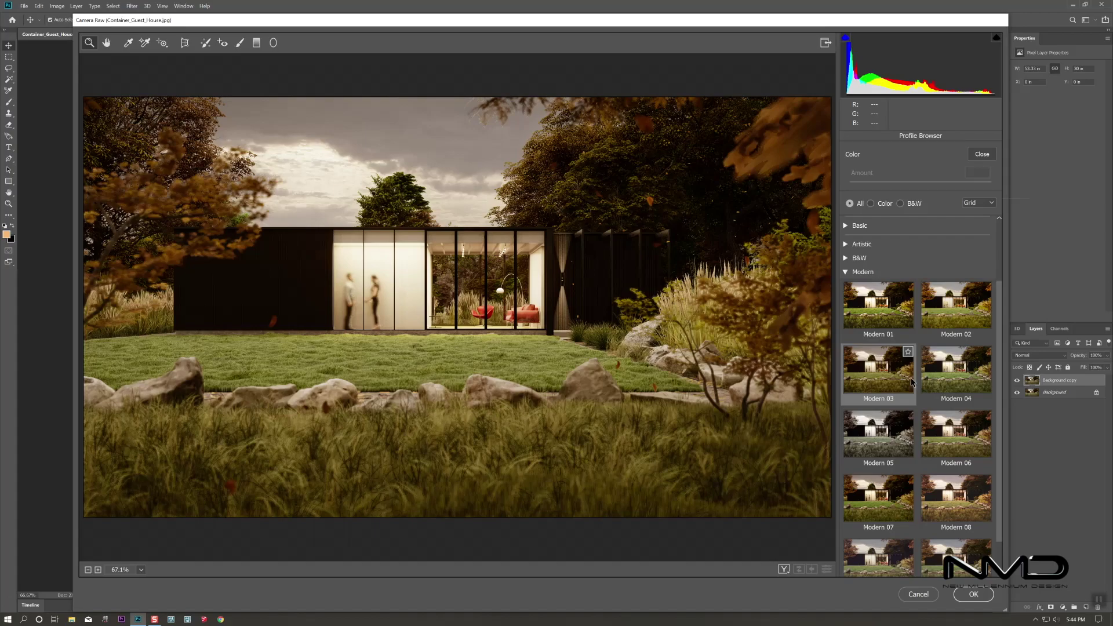
click(906, 383)
scroll(942, 404, up, 2)
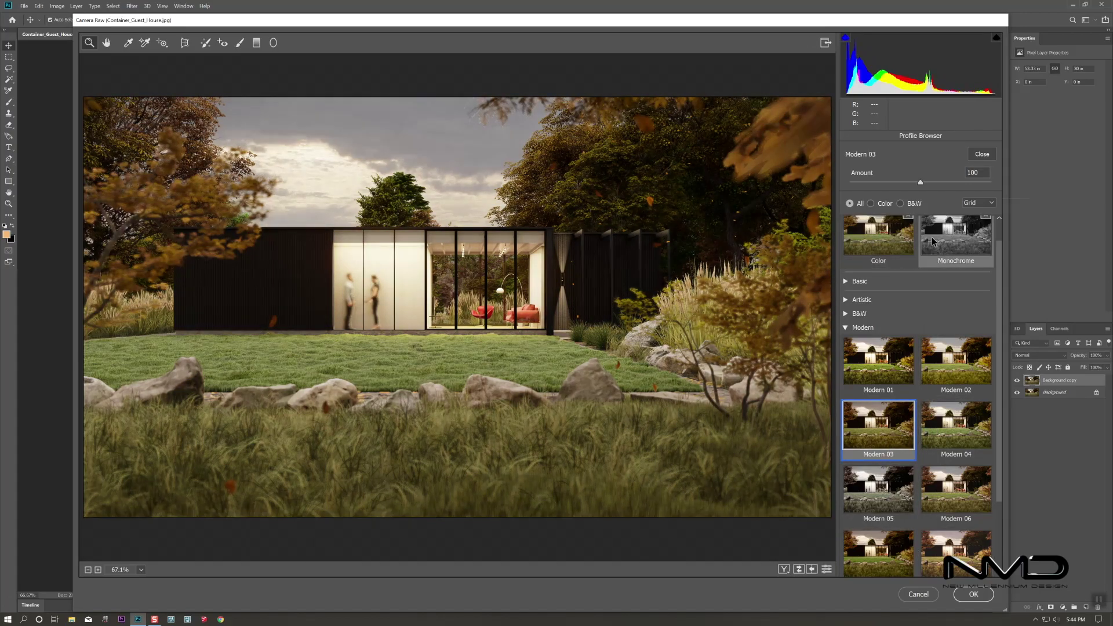
click(982, 154)
Apply Camera Raw with temperature -3, contrast -10, highlights -22, shadows +43, whites +23, blacks +16, clarity +36, dehaze +13, vibrance +3 and saturation -8.
drag(921, 256, 919, 258)
drag(921, 434, 924, 476)
drag(921, 407, 931, 409)
drag(921, 370, 931, 408)
click(974, 595)
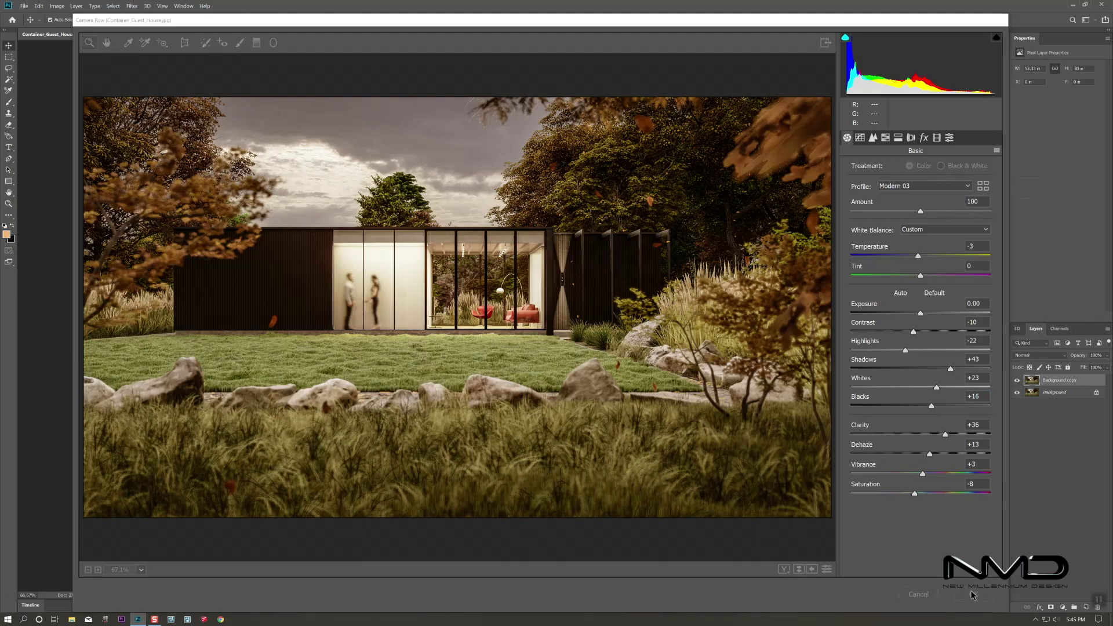
Compare the graded background copy with the original and reduce its opacity to about 88%.
click(1018, 380)
click(1018, 380)
click(1107, 356)
drag(1108, 367, 1097, 366)
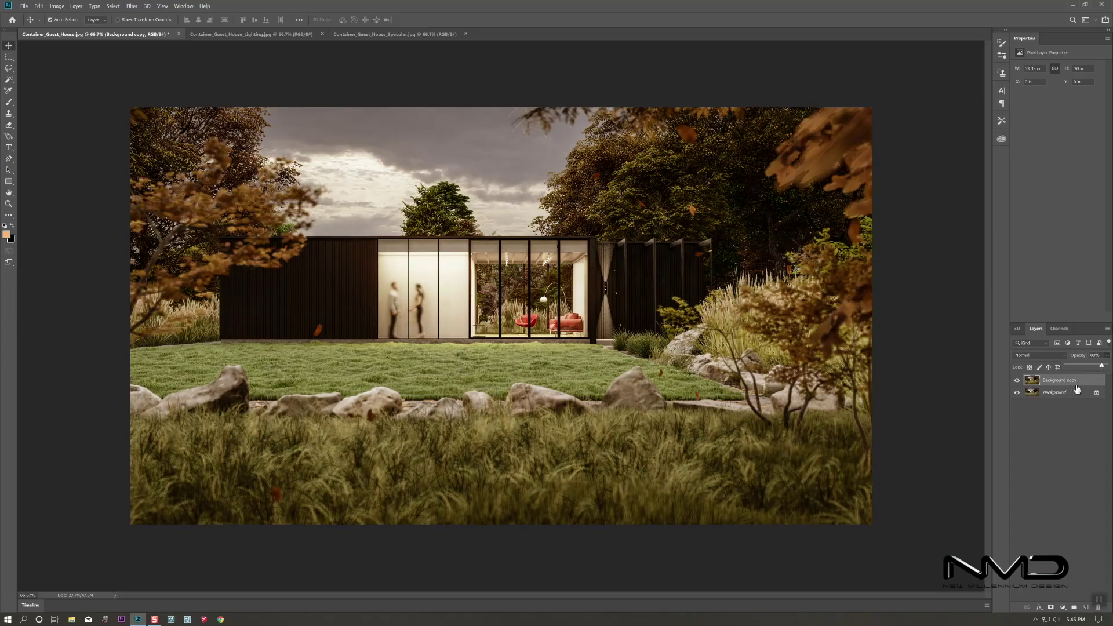
Add a Selective Color adjustment layer and fine-tune the cyan, magenta and black of the Reds.
click(1065, 609)
click(1067, 604)
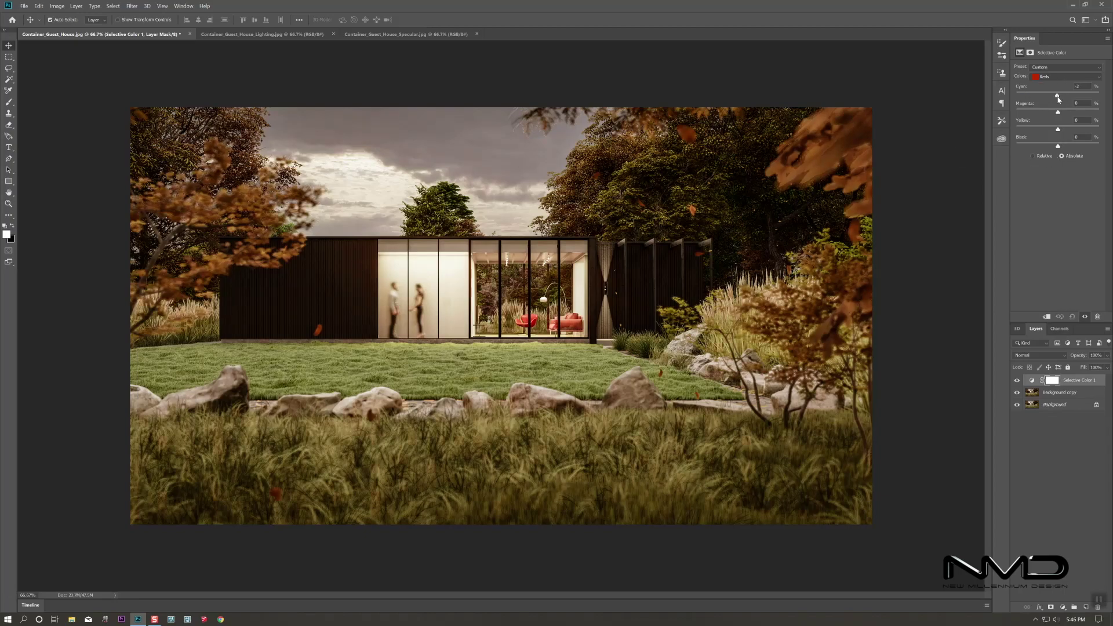
drag(1059, 113, 1063, 113)
drag(1059, 146, 1065, 147)
Add a second Selective Color adjustment directly above the background copy and fine-tune magenta, yellow and black for another color range.
click(1051, 394)
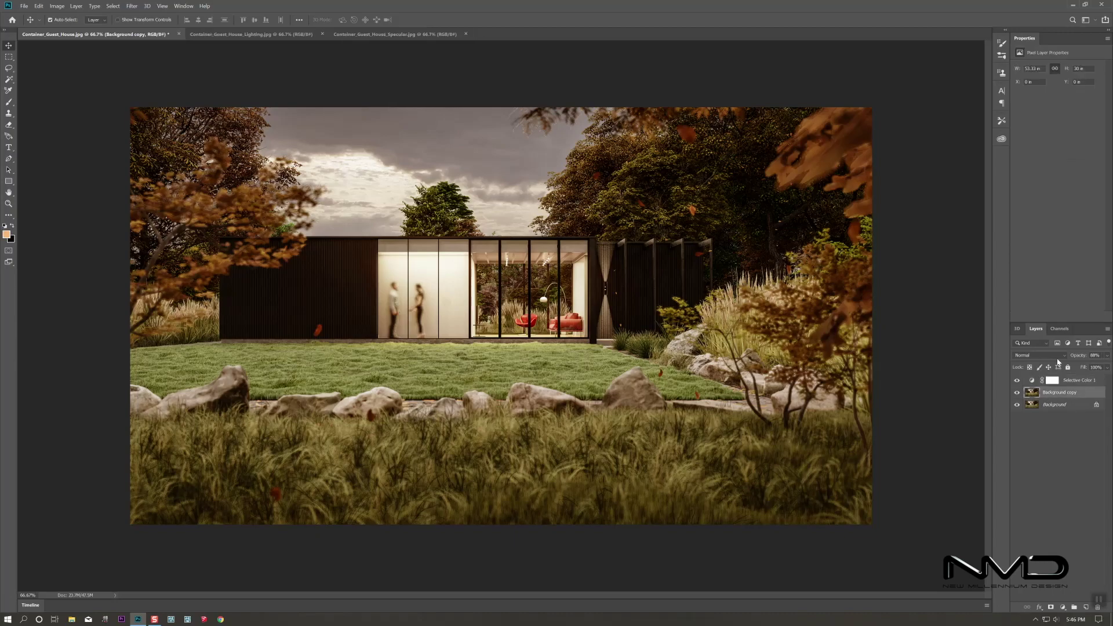
click(1063, 607)
click(1061, 607)
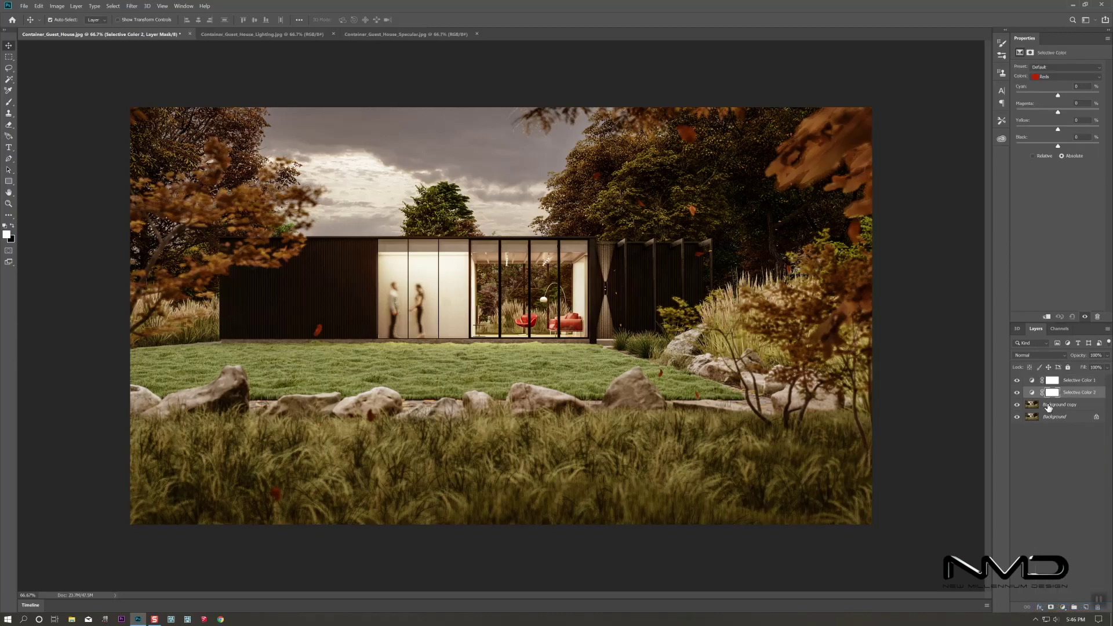
click(1055, 76)
click(1056, 129)
mouse_move(1058, 113)
mouse_down()
mouse_move(1038, 113)
mouse_move(1059, 115)
mouse_up()
drag(1057, 147, 1059, 149)
Add a third Selective Color adjustment above the background copy for the Yellows, with yellow about -8 and slightly raised magenta and black.
click(1060, 405)
click(1063, 607)
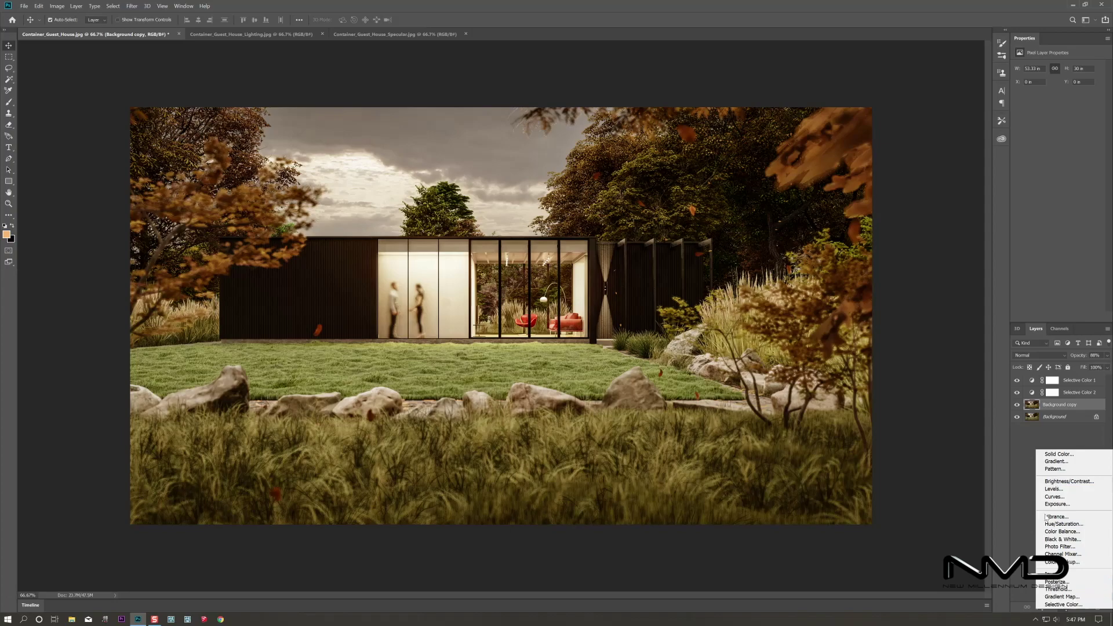
click(1052, 605)
click(1056, 77)
click(1050, 93)
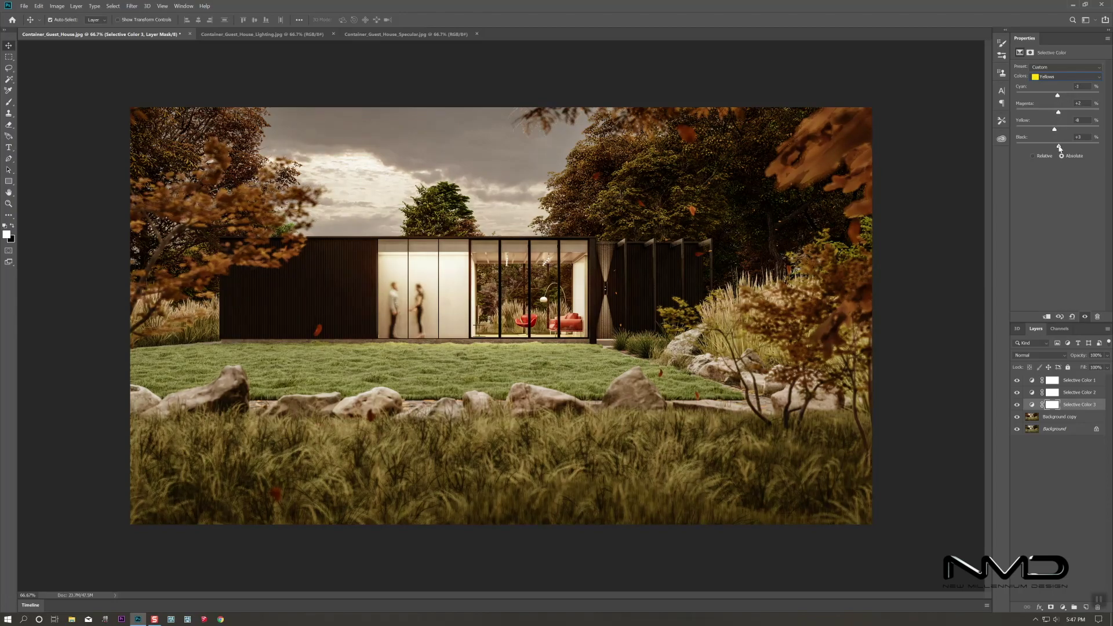
Add a fourth Selective Color adjustment above the background copy for the Greens, raising cyan to about +17 and adjusting magenta.
click(1052, 416)
click(1063, 607)
click(1066, 603)
click(1057, 81)
click(1053, 93)
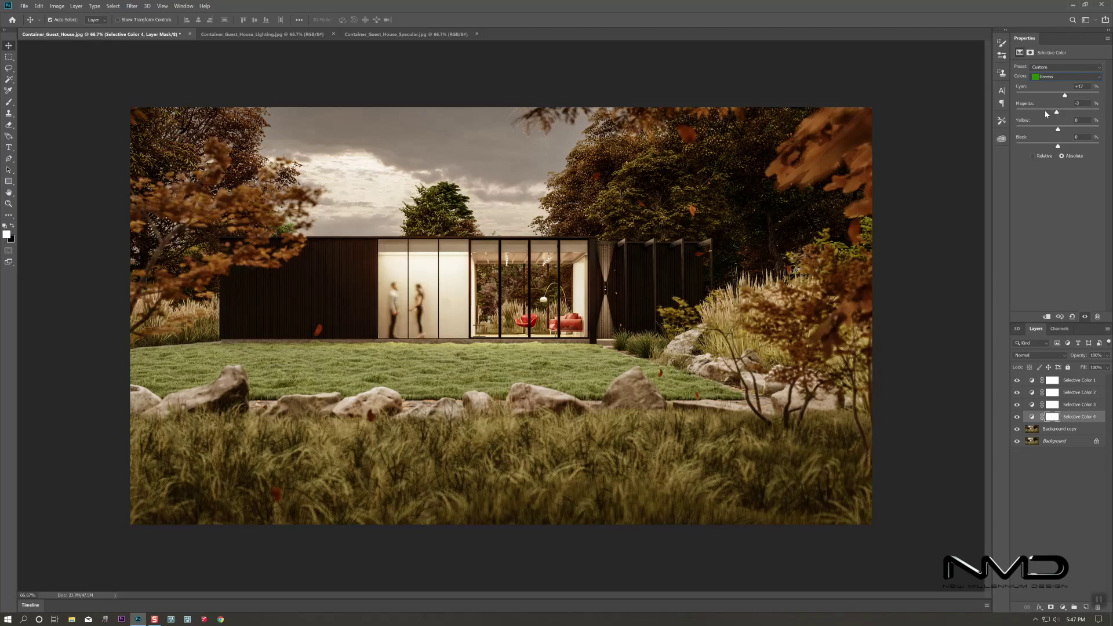
drag(1081, 116, 1063, 113)
Group the background copy with the four Selective Color layers and compare the image with and without the group.
click(1052, 427)
shift+click(1076, 381)
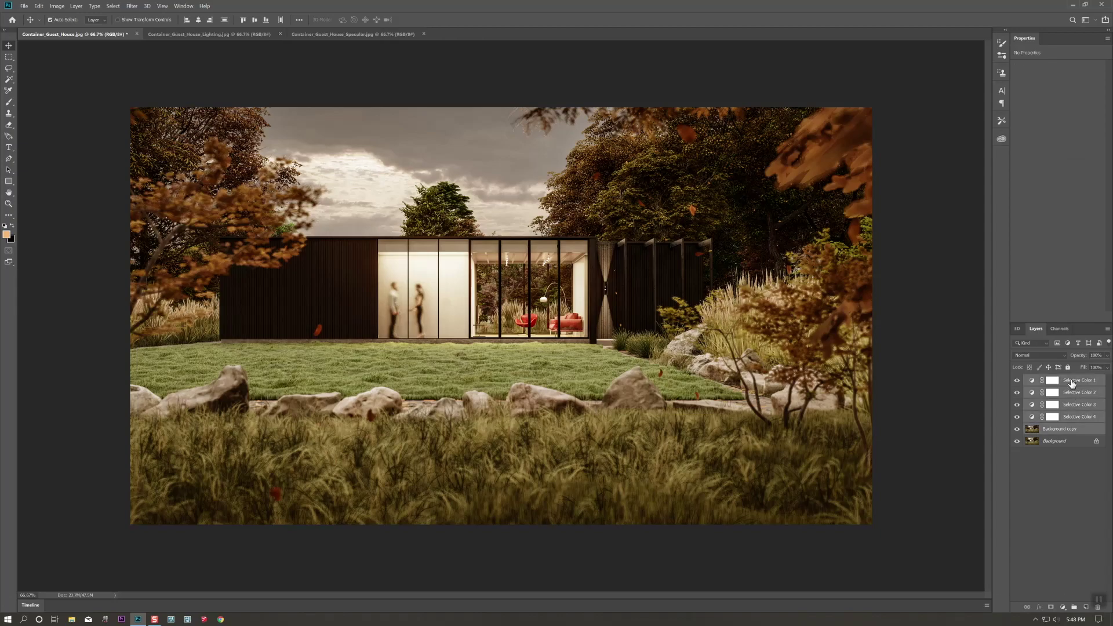
right_click(1076, 380)
click(1021, 67)
key(Return)
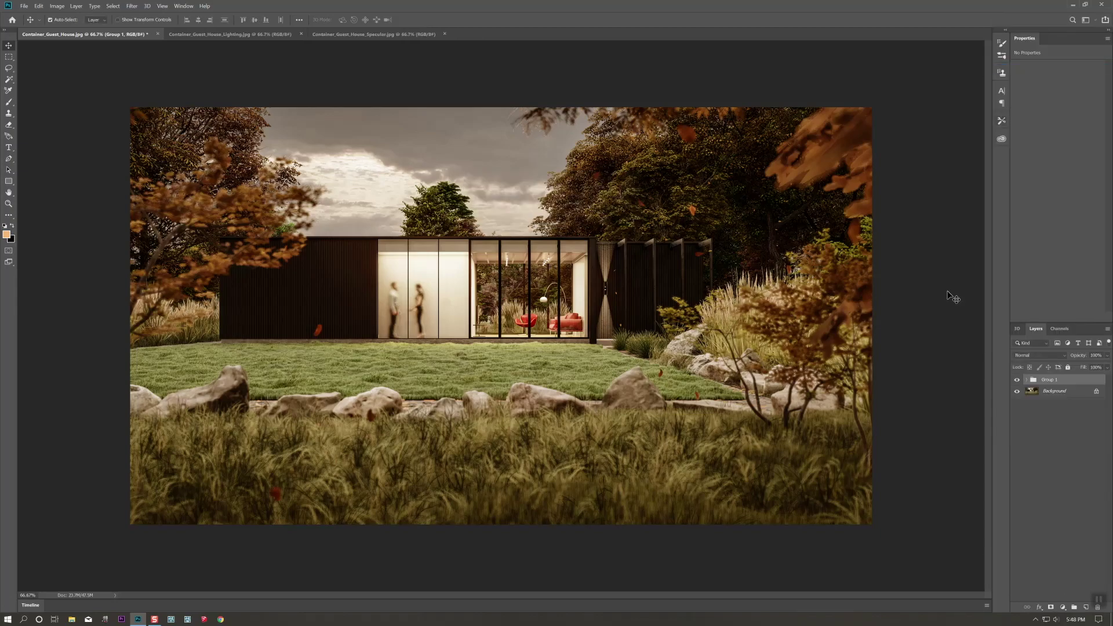
click(1017, 380)
click(1017, 380)
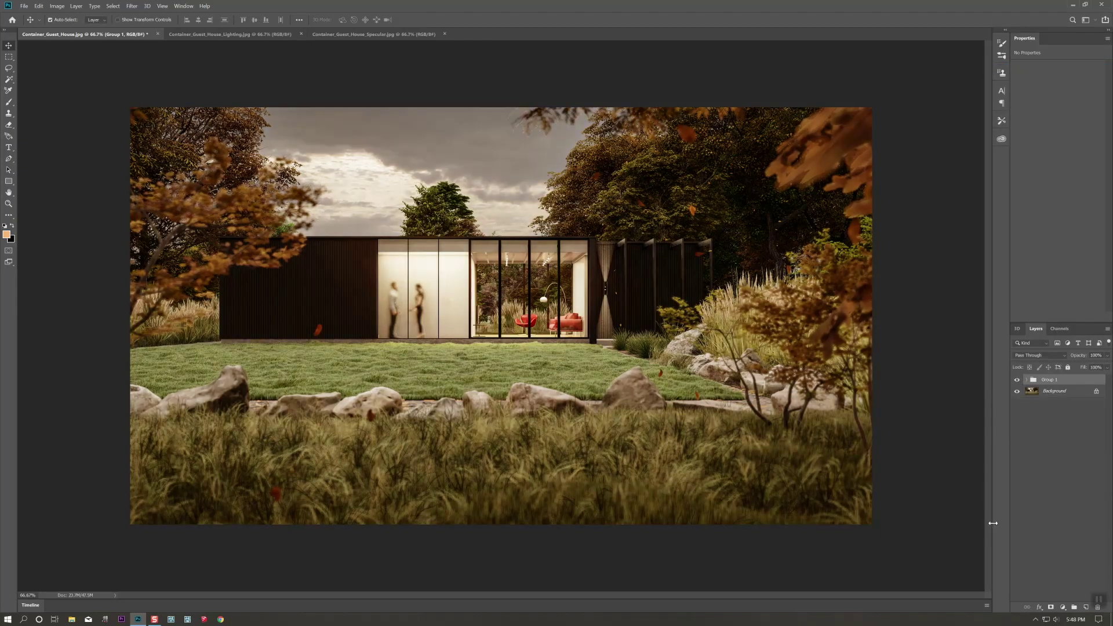